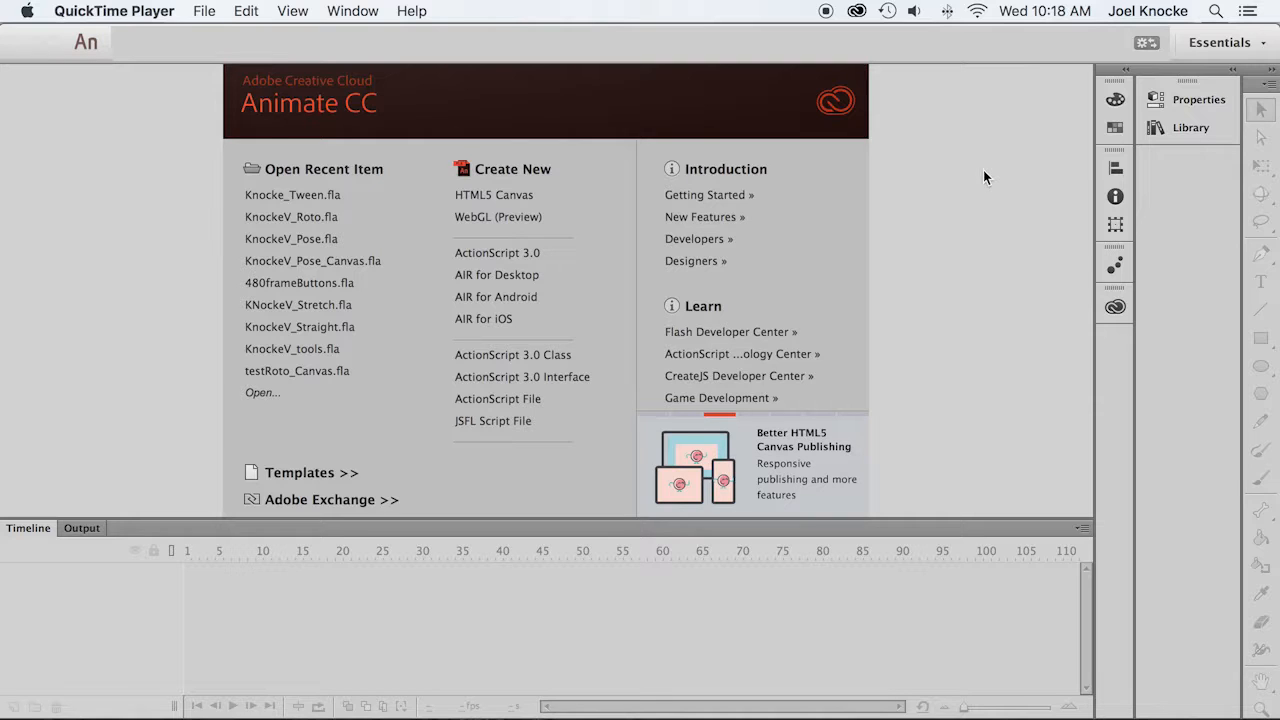
Step: Create a new ActionScript 3.0 document and set its frame rate to 12 fps
click(507, 252)
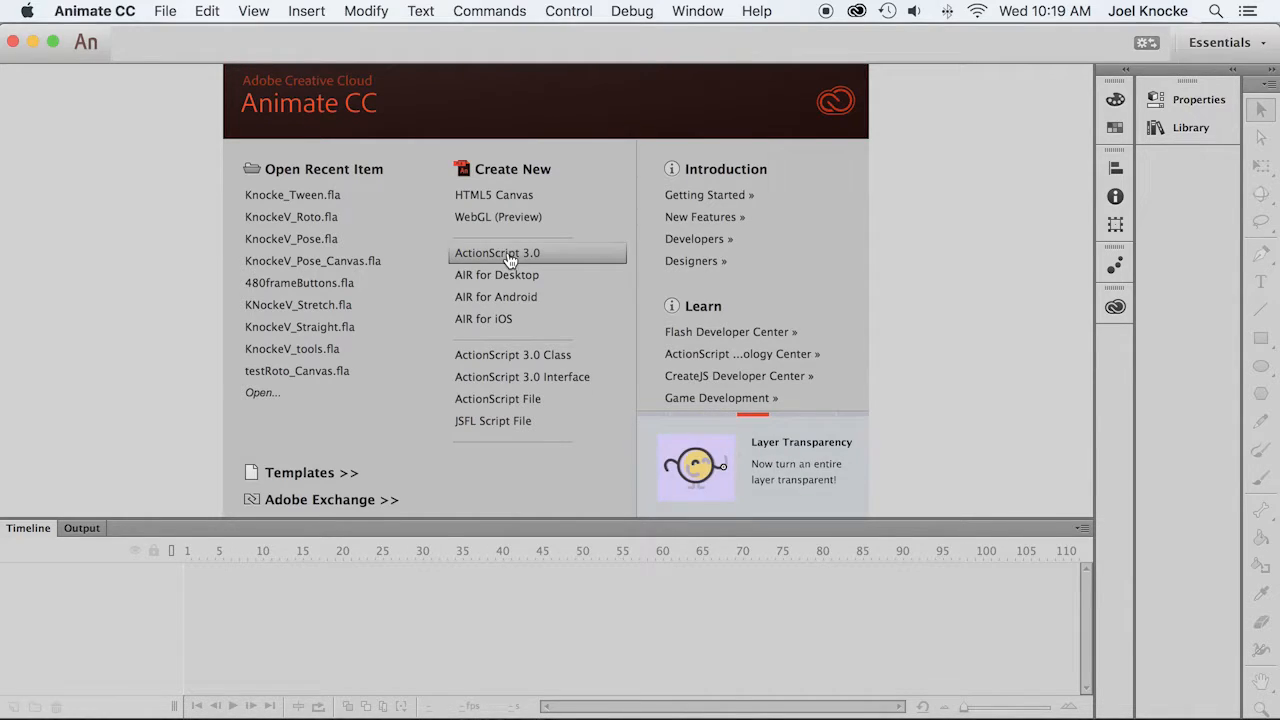
click(507, 252)
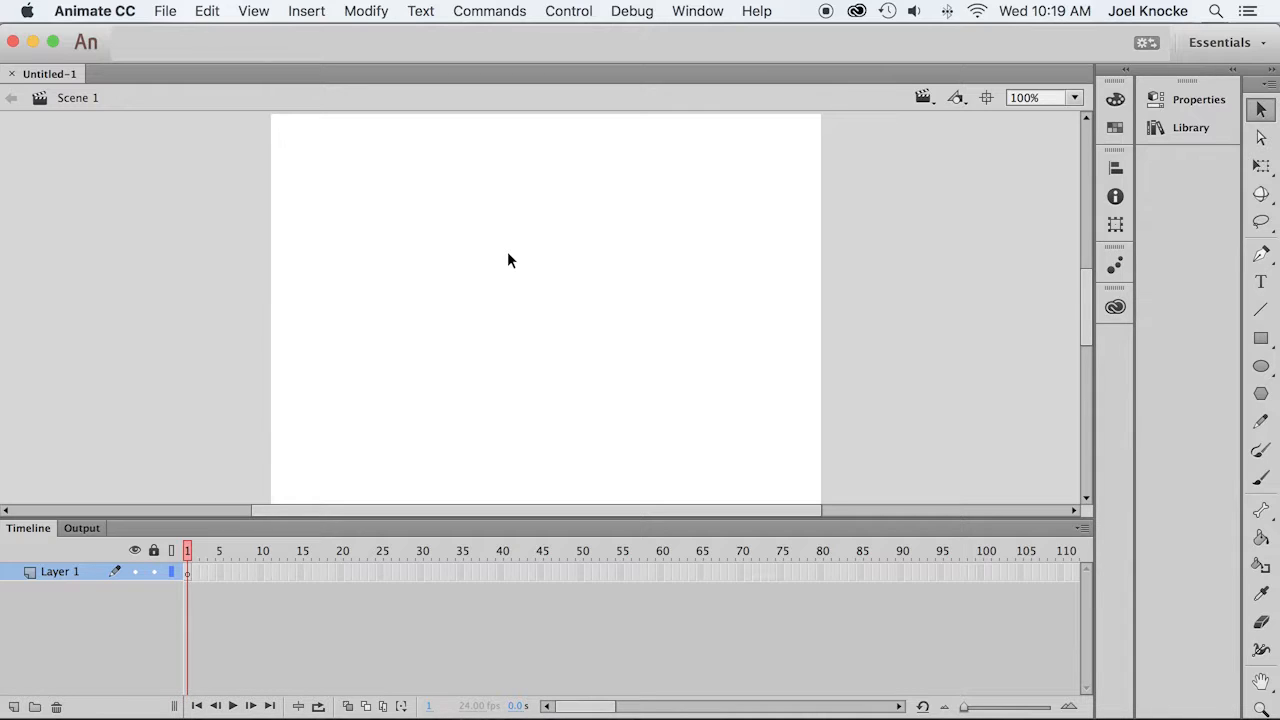
click(1199, 100)
drag(986, 212, 990, 708)
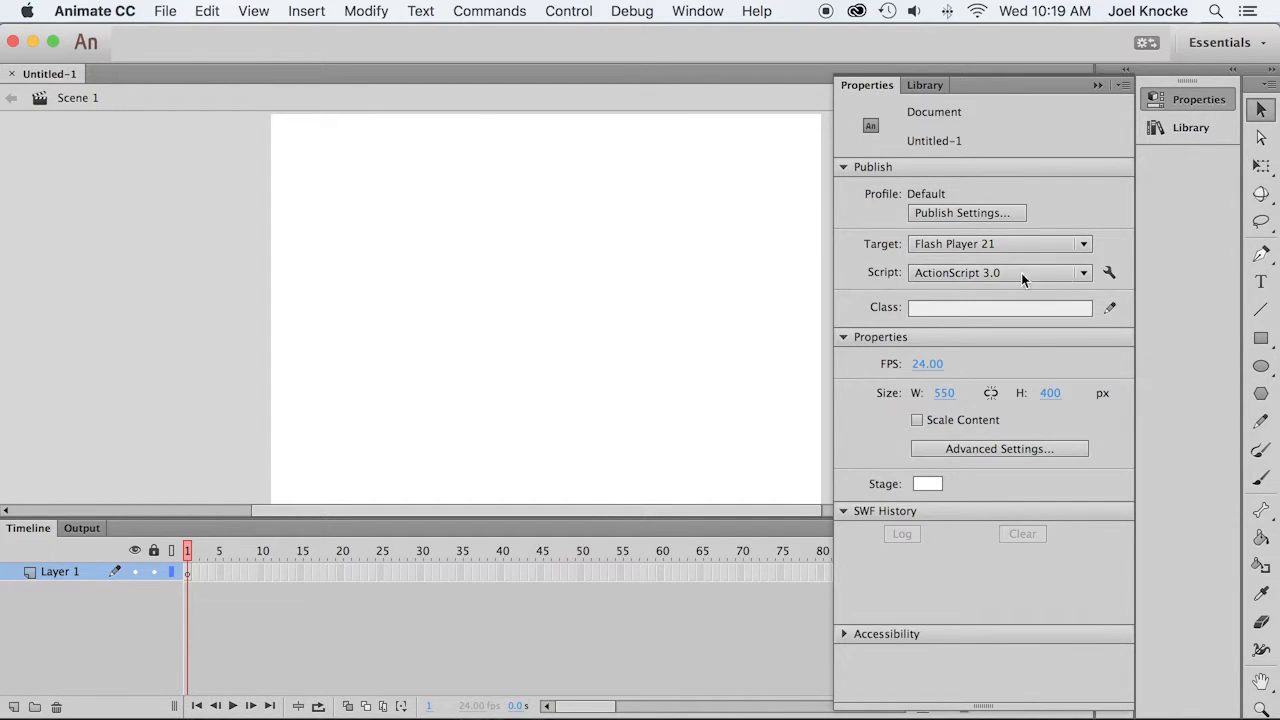
click(928, 364)
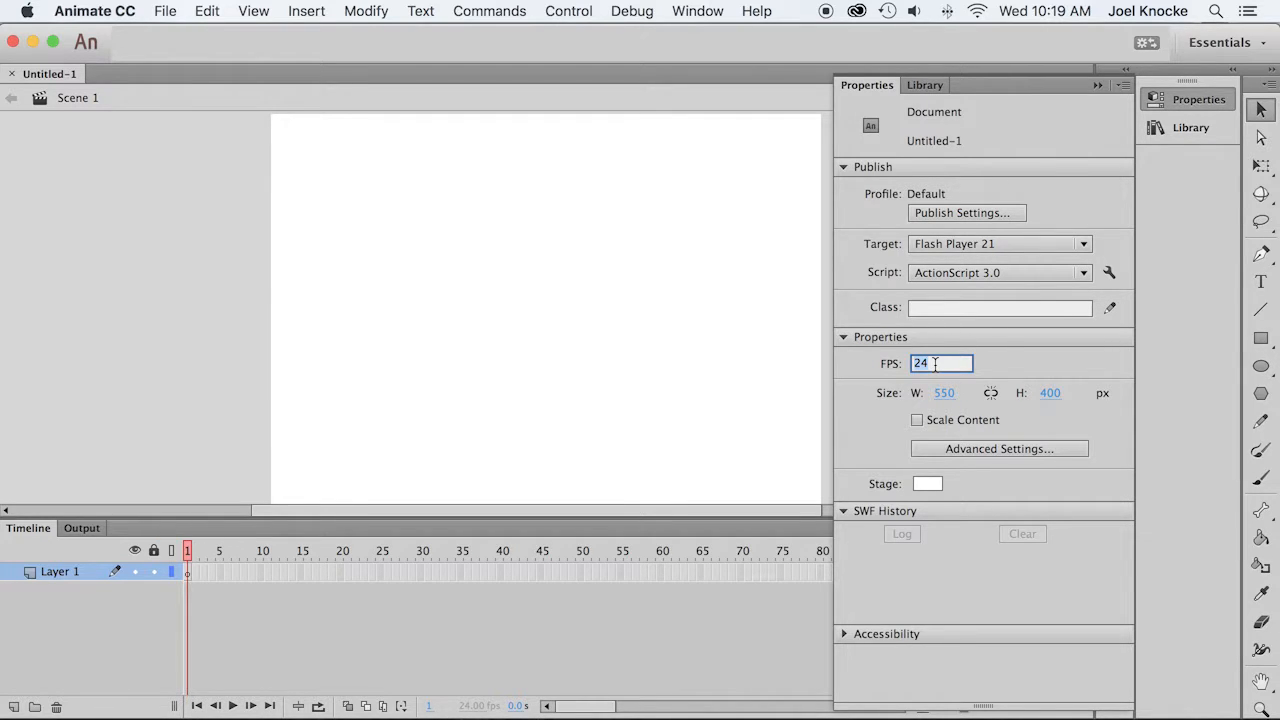
key(BackSpace)
text(12)
key(Return)
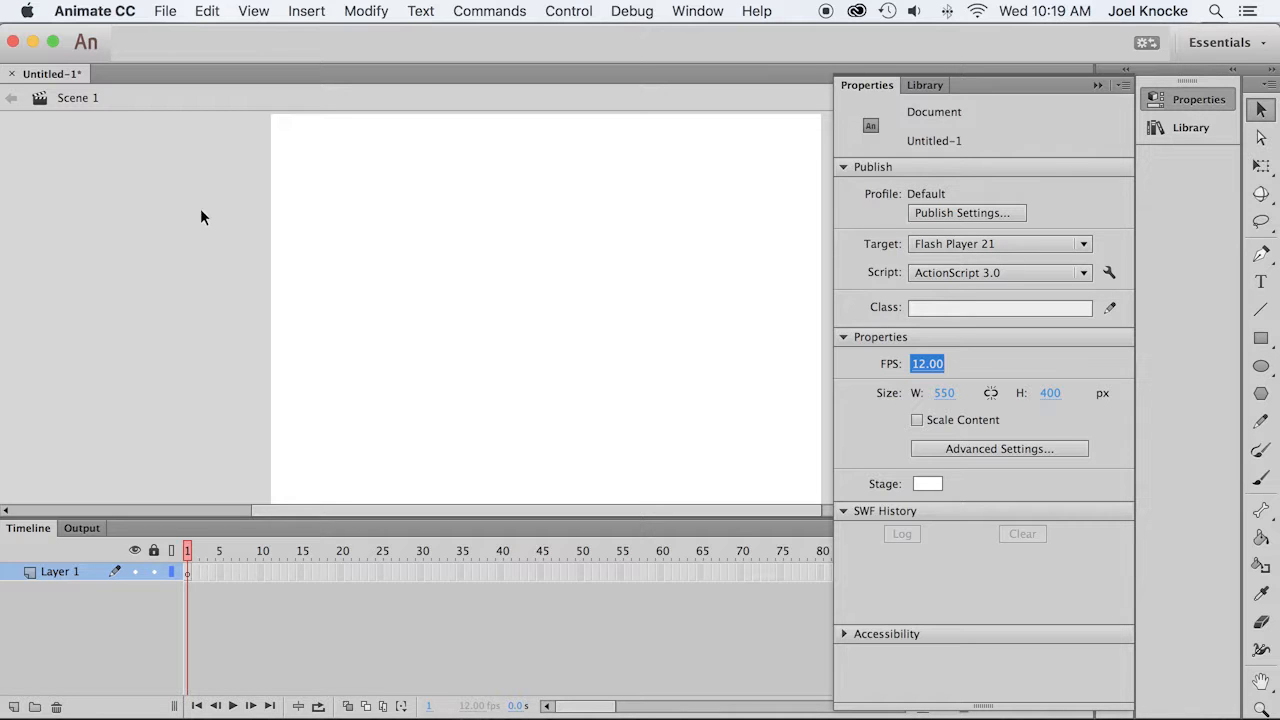
Step: Save the document to the Desktop as an Animate Document (*.fla), named with the author's surname and initial followed by "_Straight"
click(170, 11)
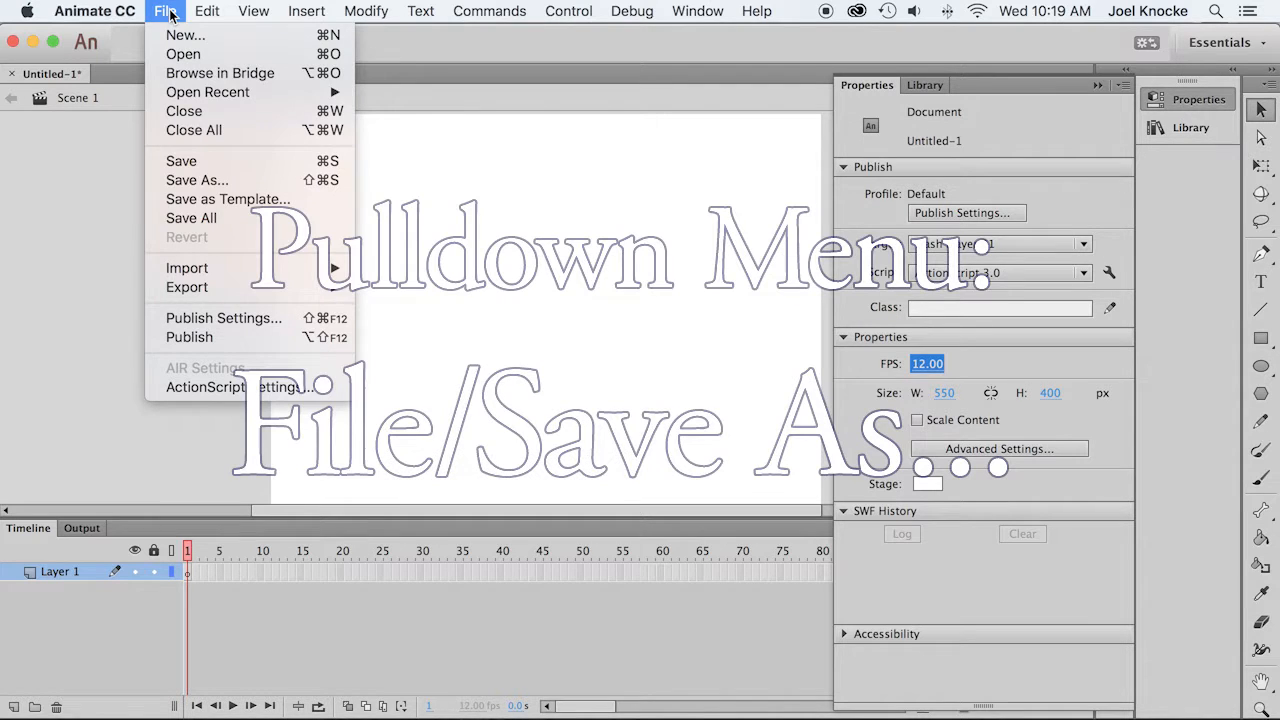
click(190, 183)
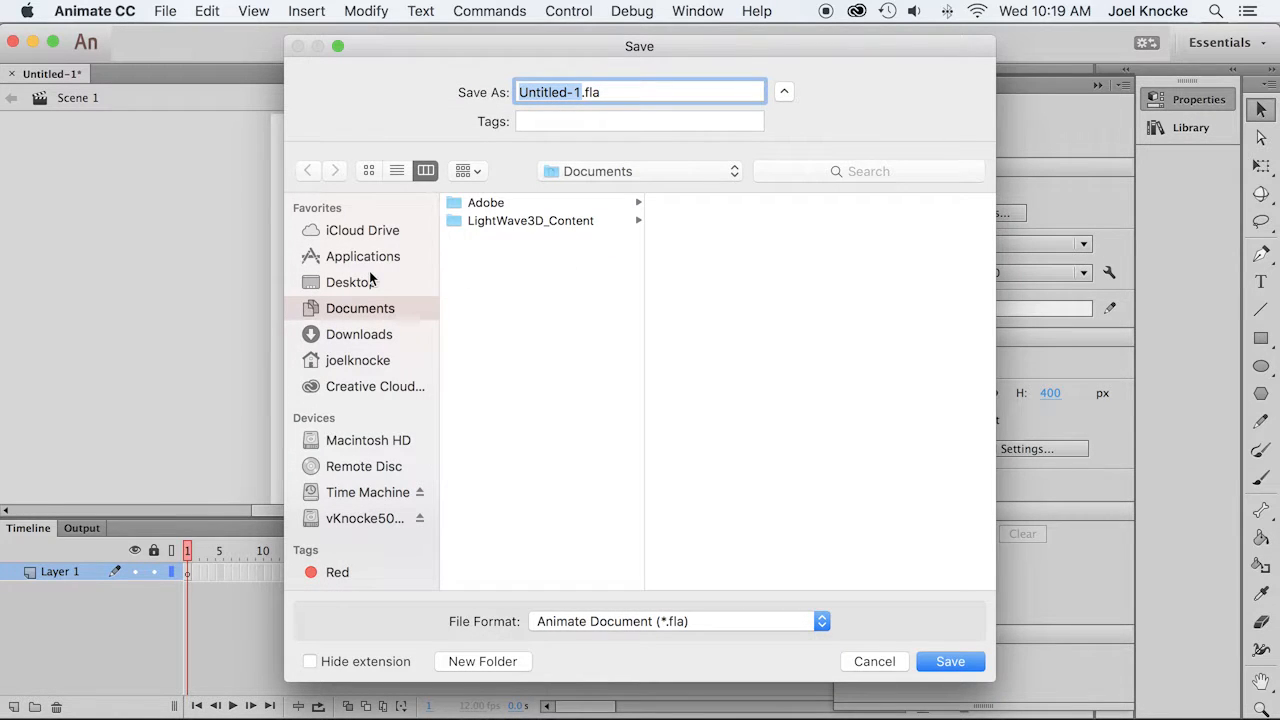
click(368, 284)
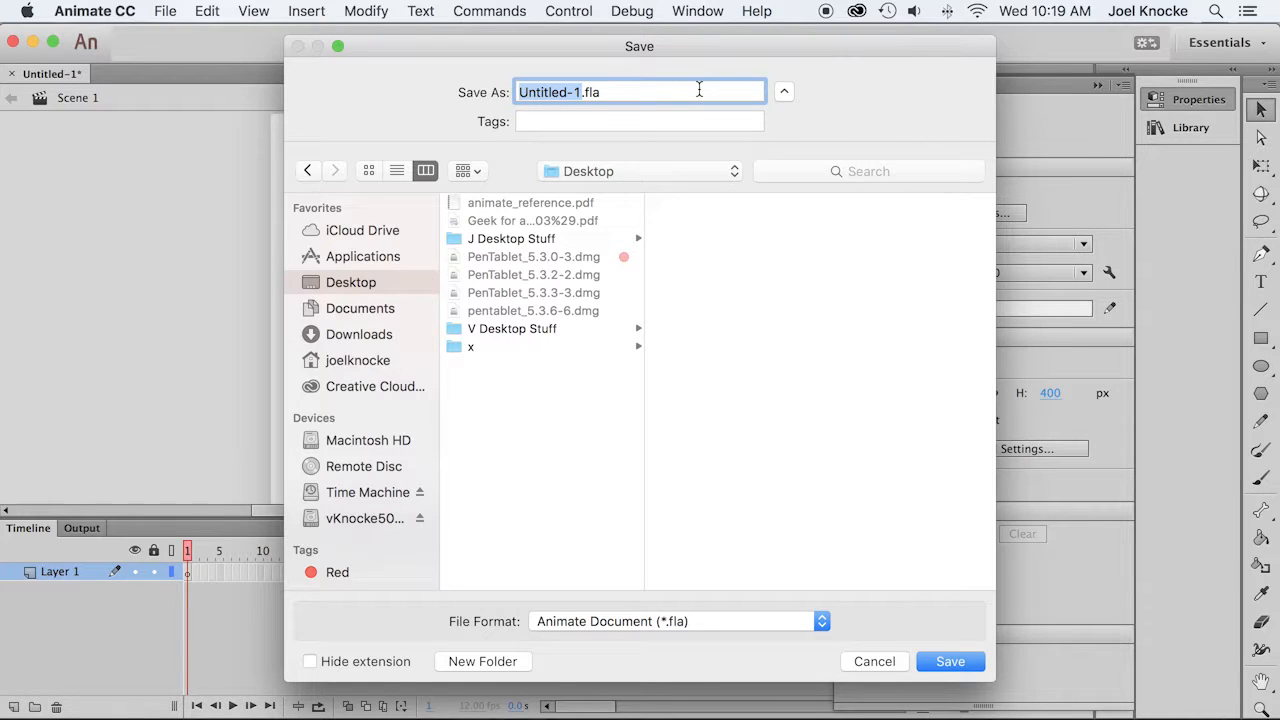
text(KnockeV_)
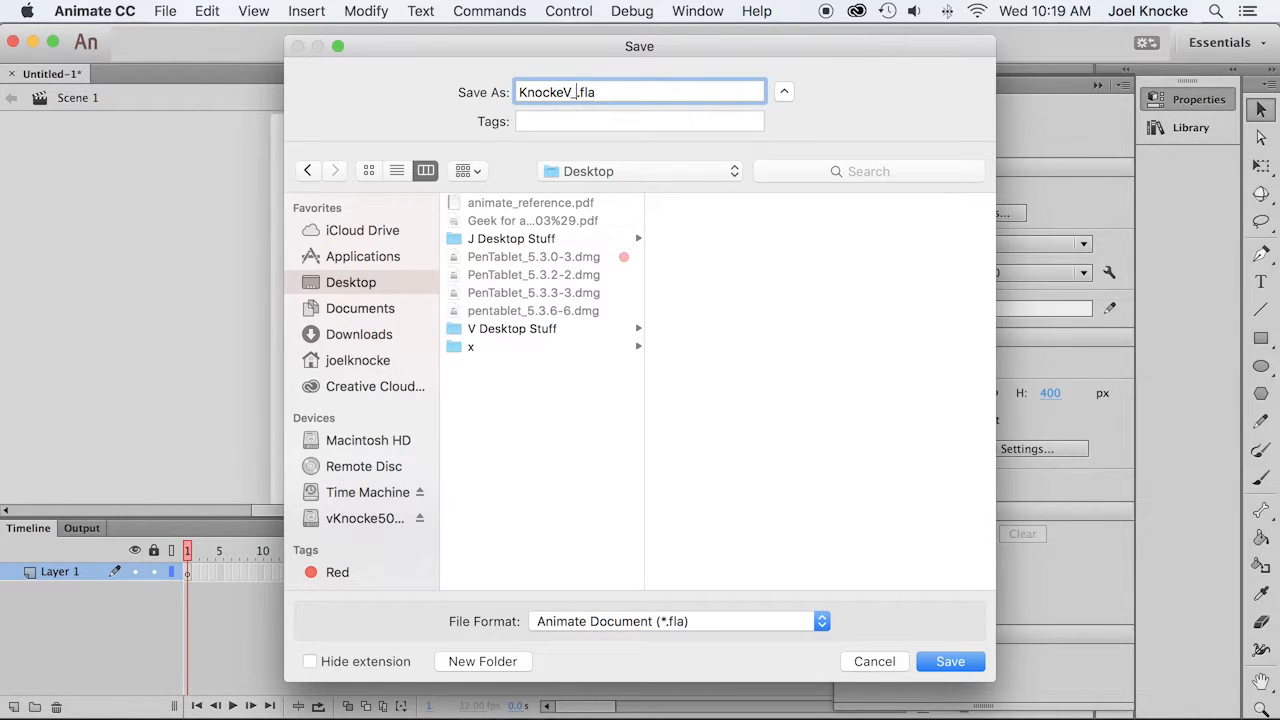
text(Straight)
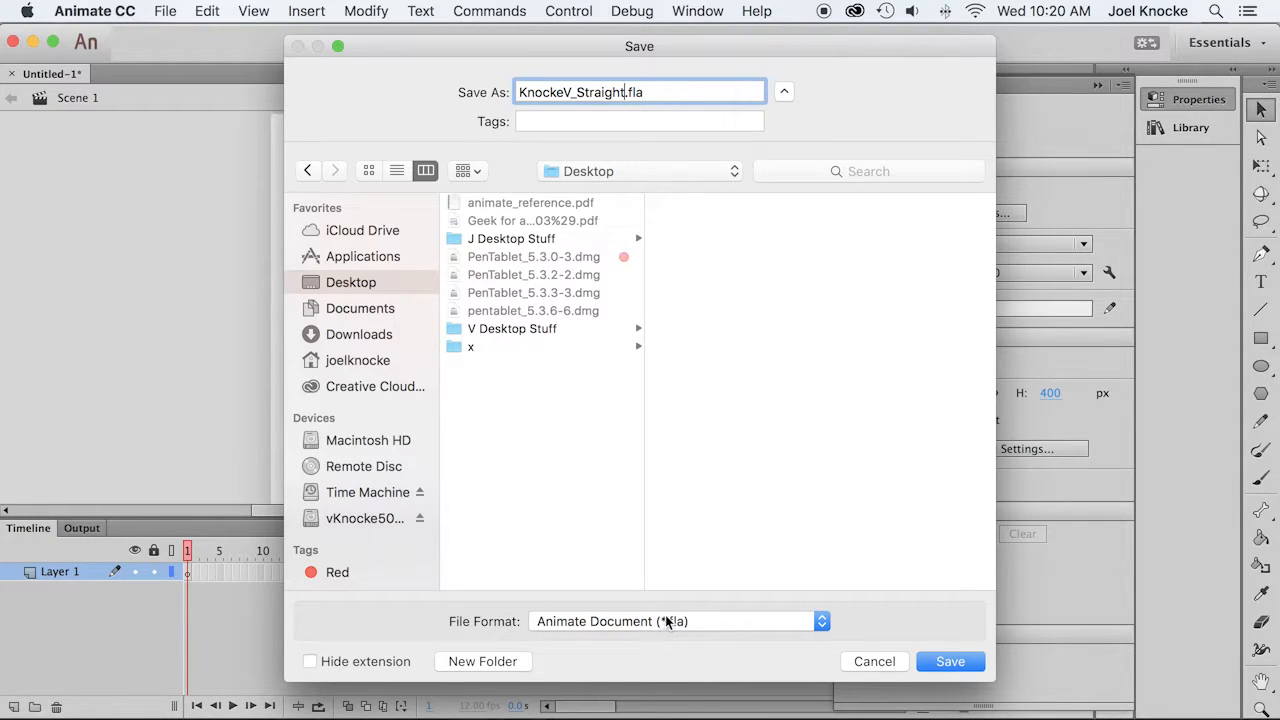
click(958, 663)
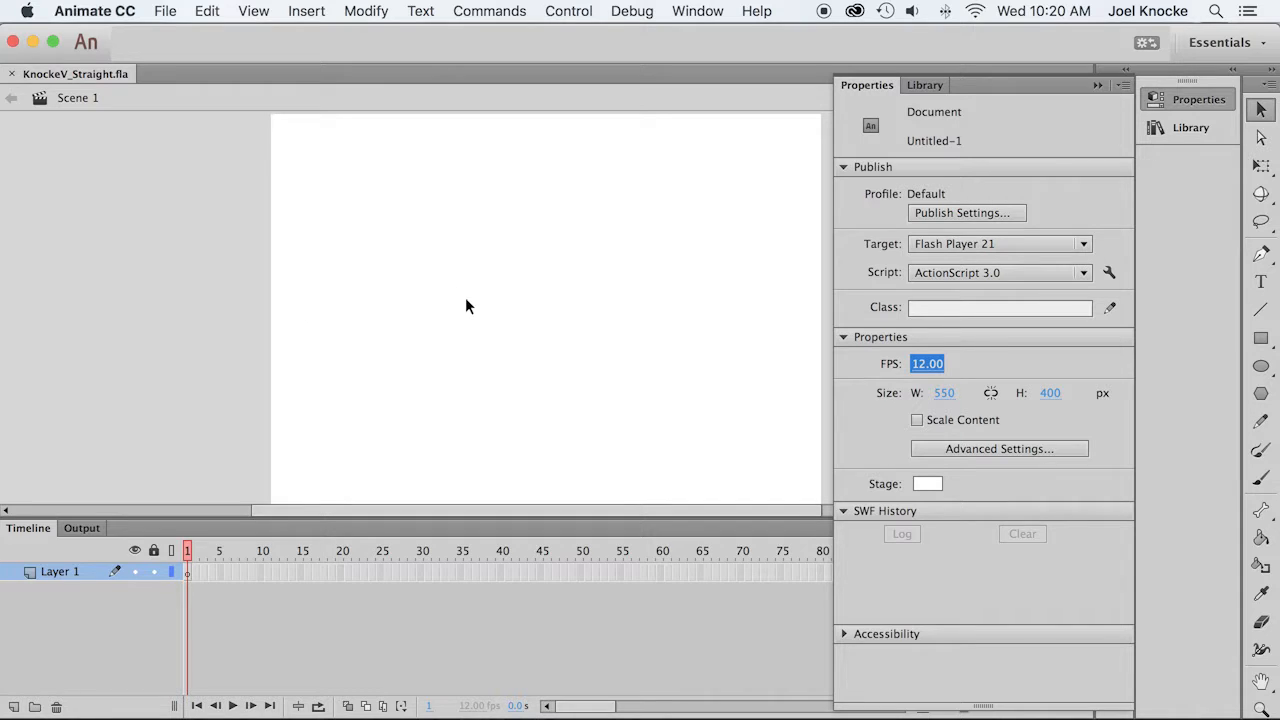
Step: Collapse the document properties and set the stage view to Fit in Window
click(1097, 85)
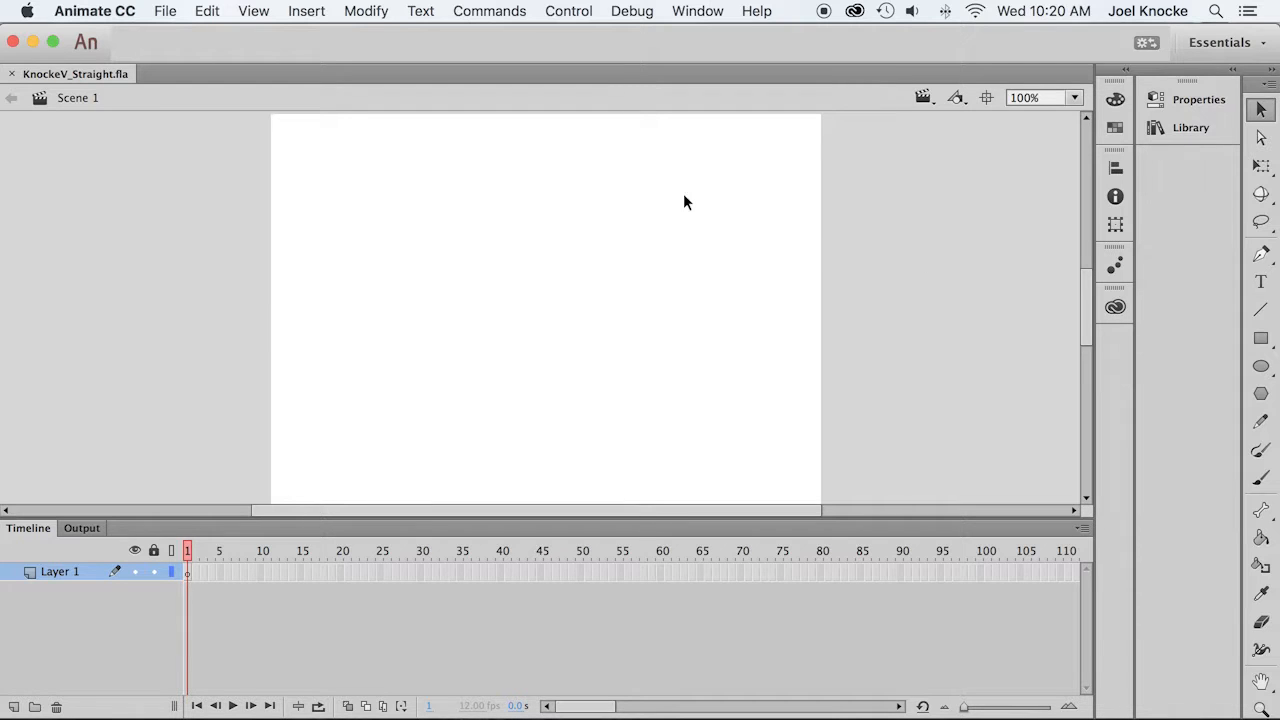
click(1074, 97)
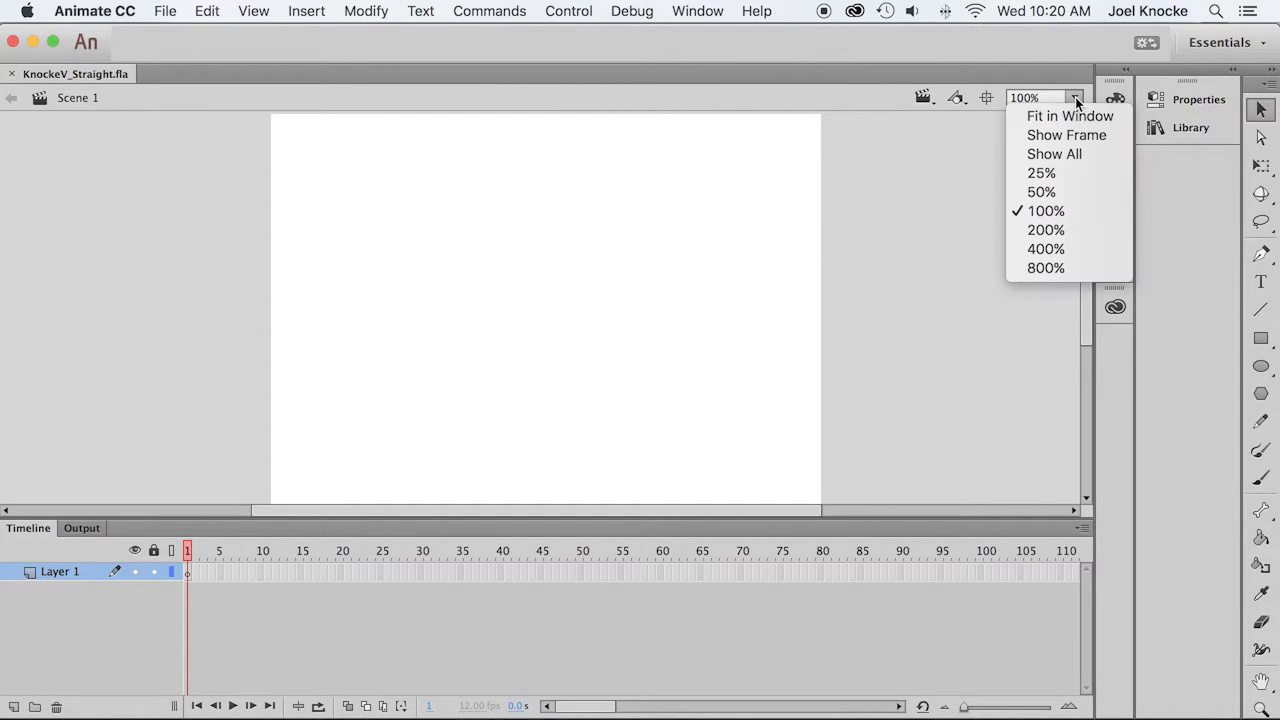
click(1070, 116)
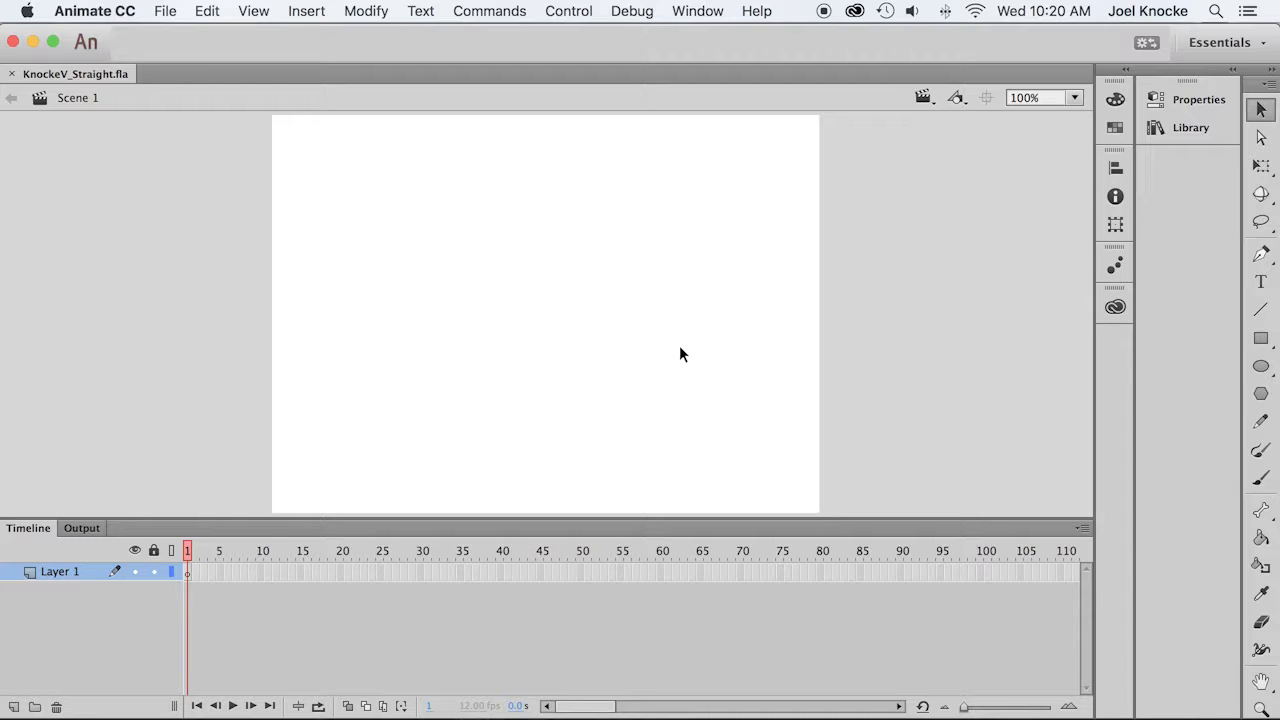
Step: Add two layers above Layer 1 and rename Layer 1 to Layer A
click(13, 707)
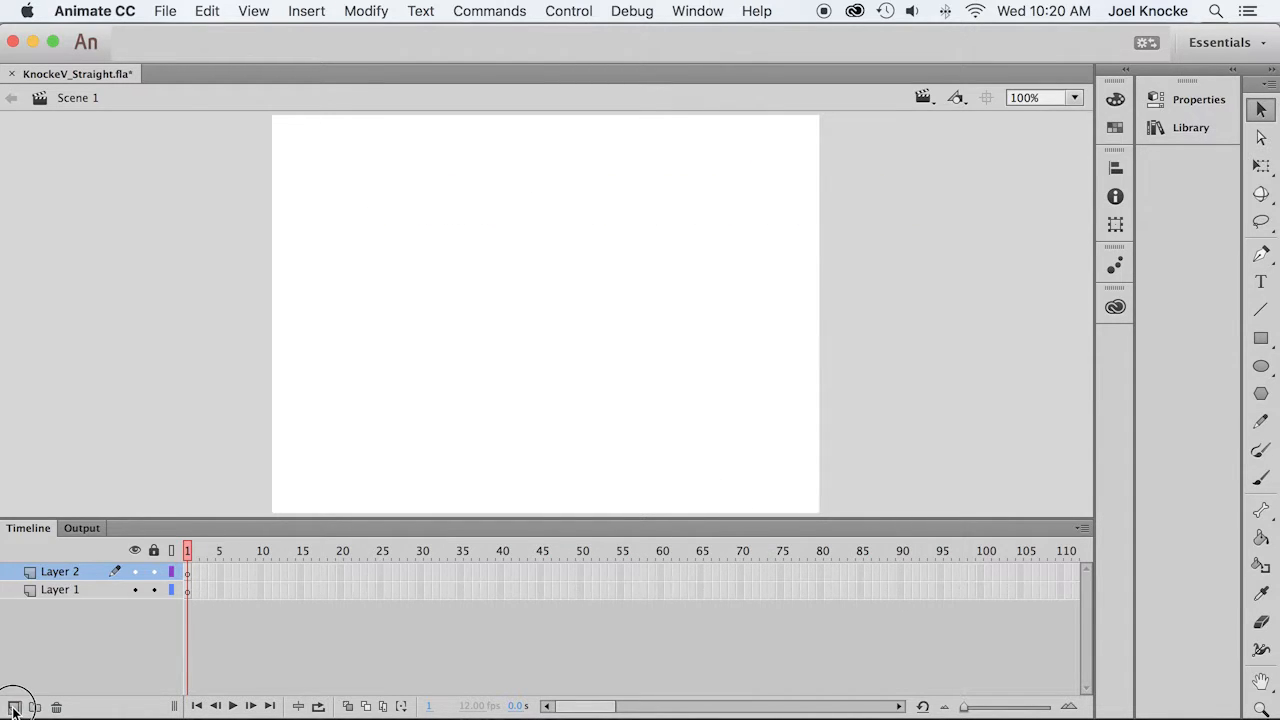
click(13, 707)
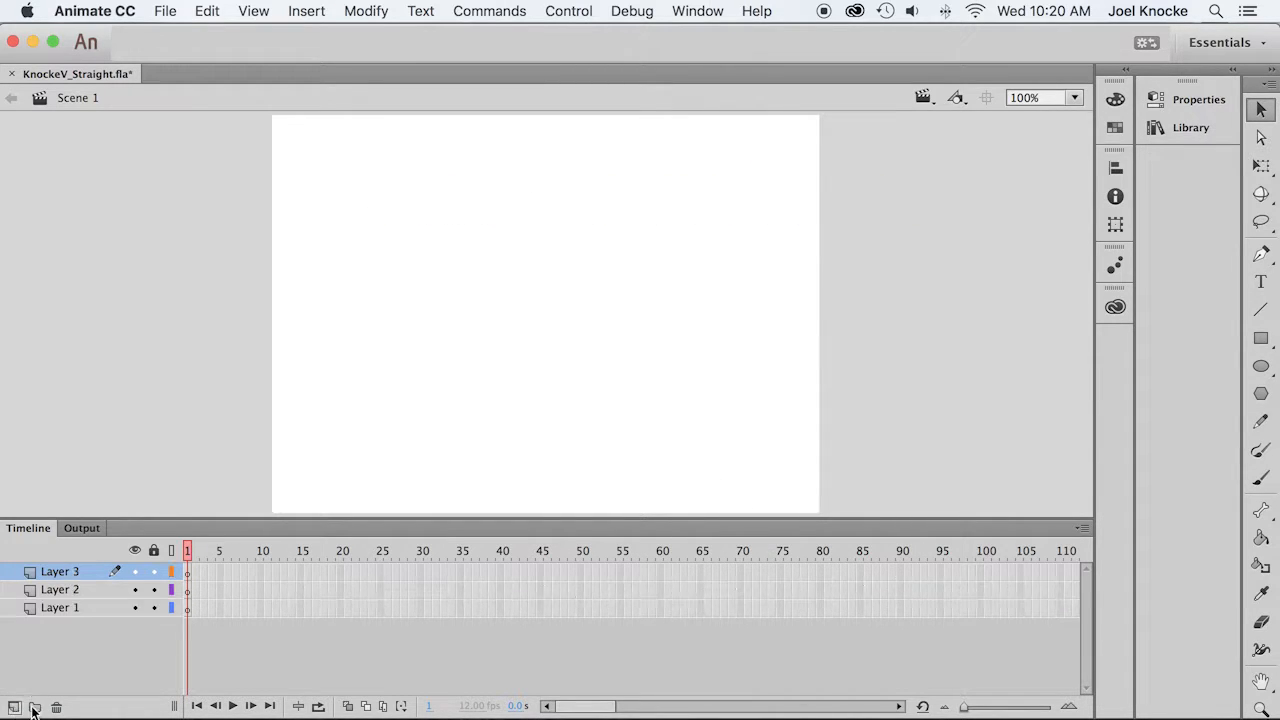
click(64, 609)
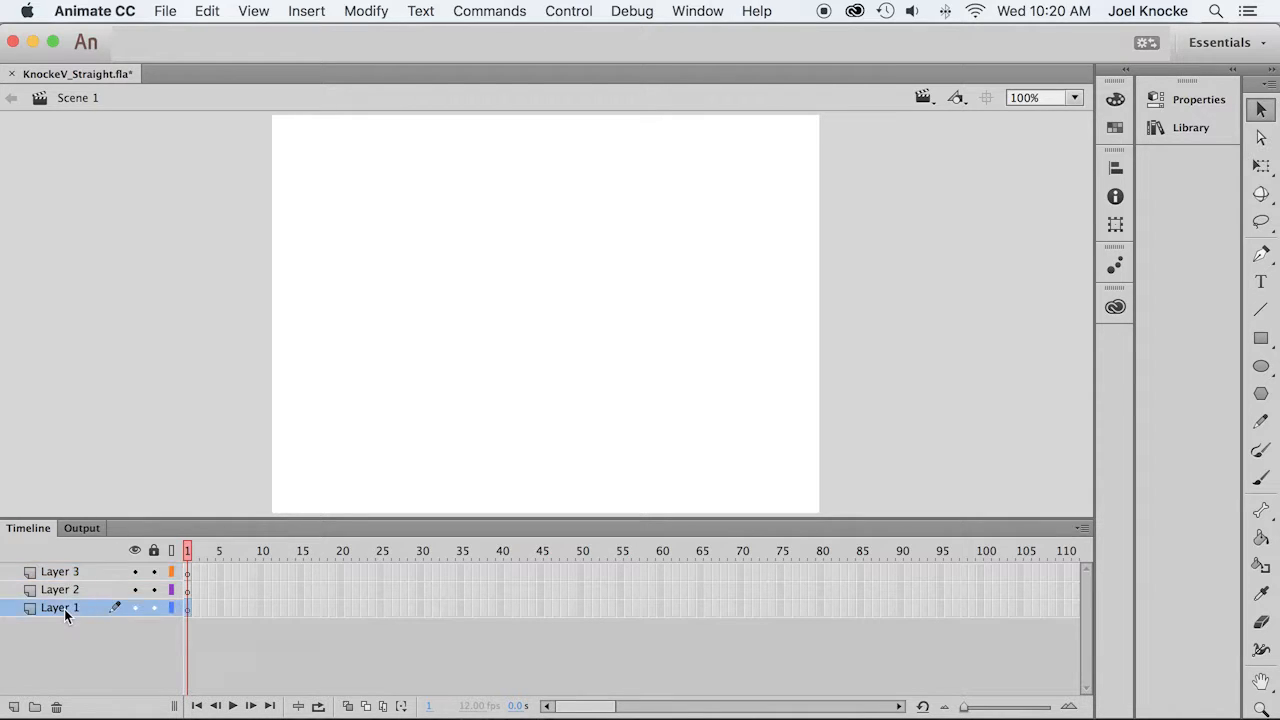
double_click(64, 609)
click(89, 607)
drag(87, 609, 78, 611)
text(A)
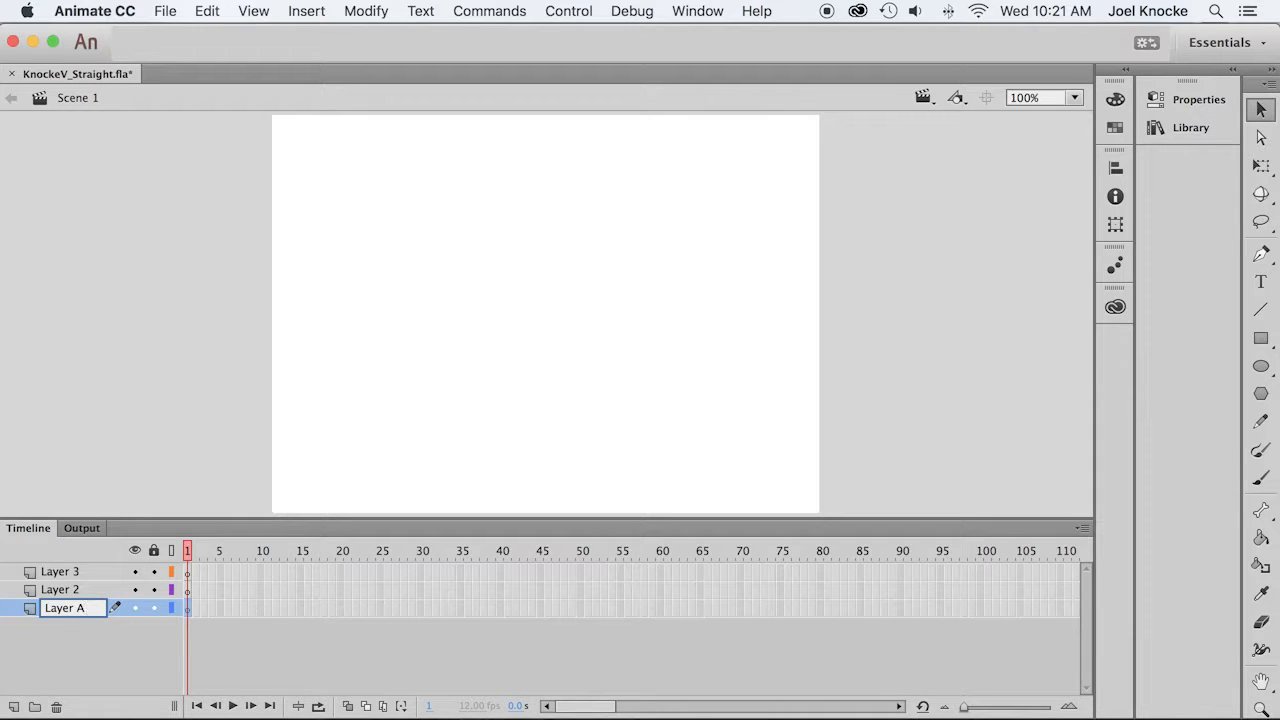
click(106, 651)
Step: Rename Layer 2 to Layer B and Layer 3 to Layer C, and save the document
click(58, 591)
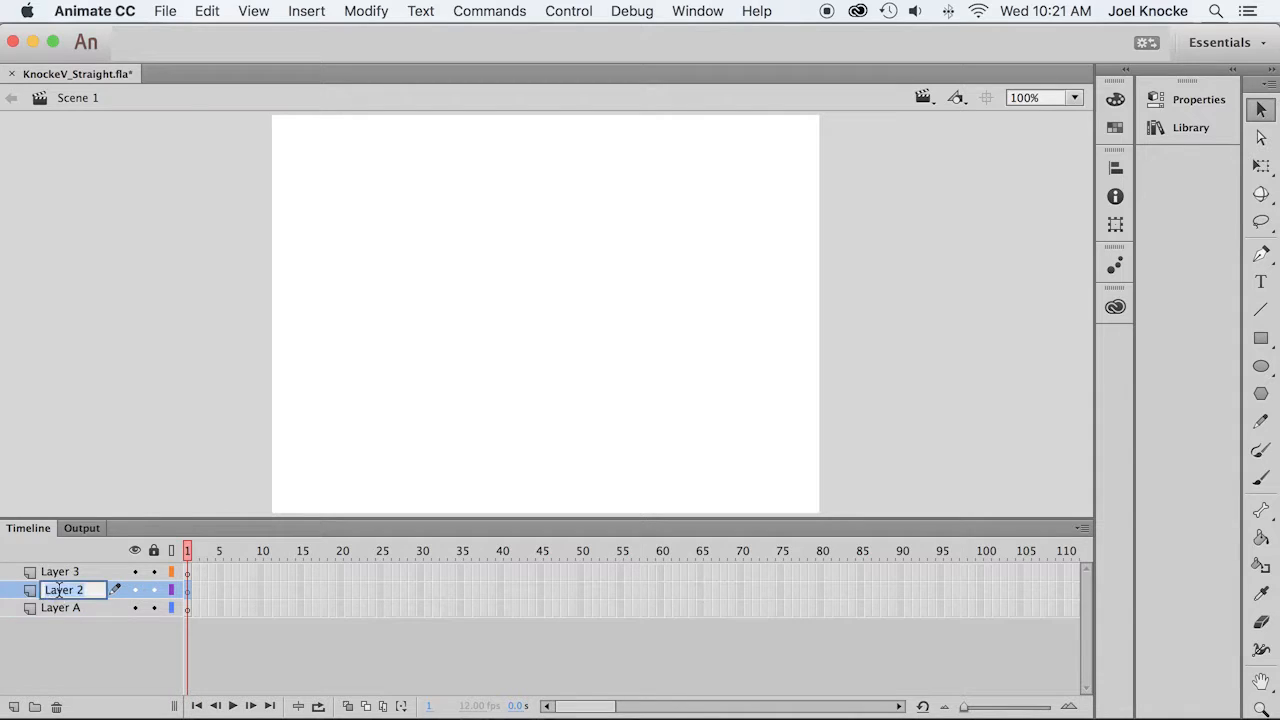
double_click(89, 590)
key(BackSpace)
text(B)
click(97, 631)
click(80, 575)
double_click(80, 575)
key(BackSpace)
text(C)
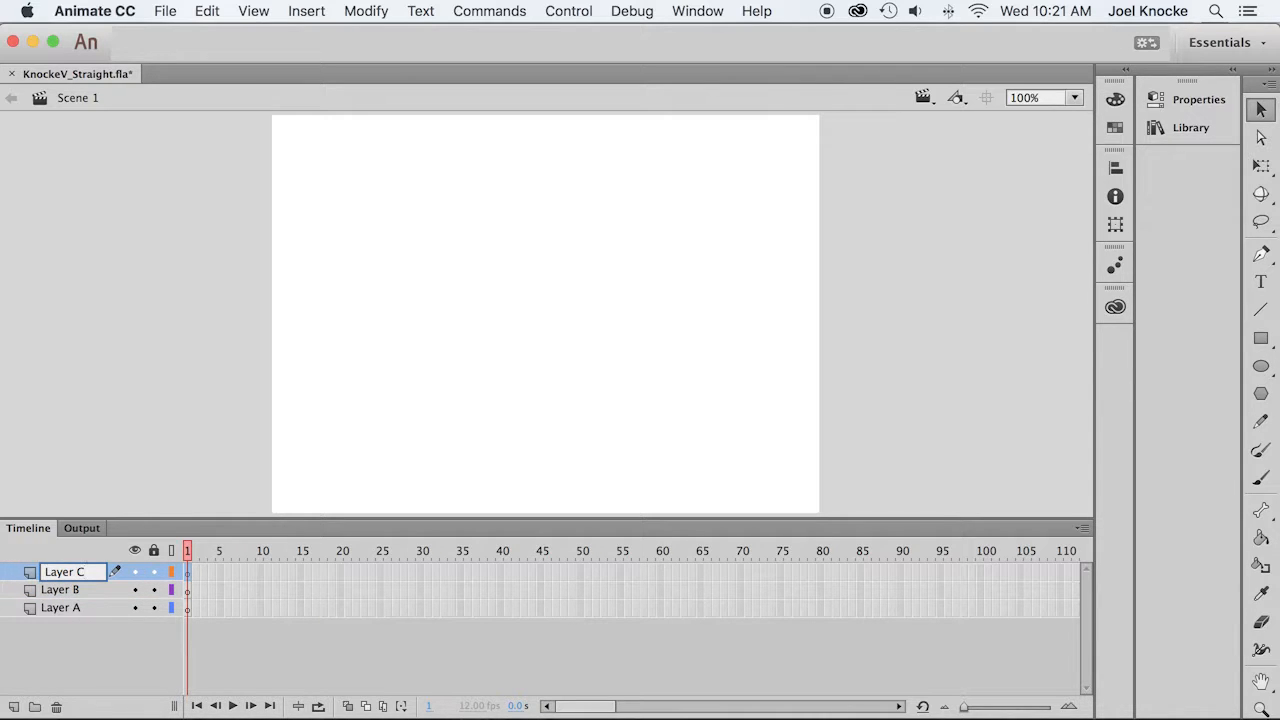
click(91, 663)
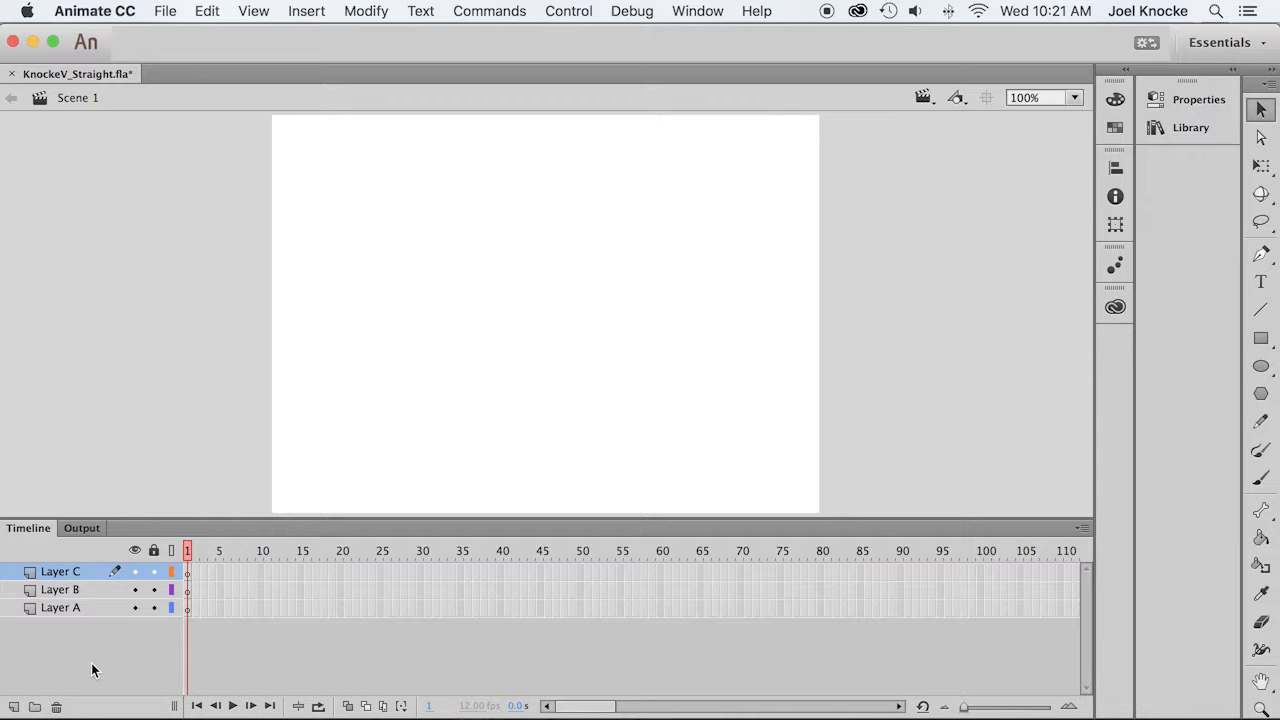
key(super+s)
Step: Make Layer A the active layer and lock Layer C and Layer B
click(75, 605)
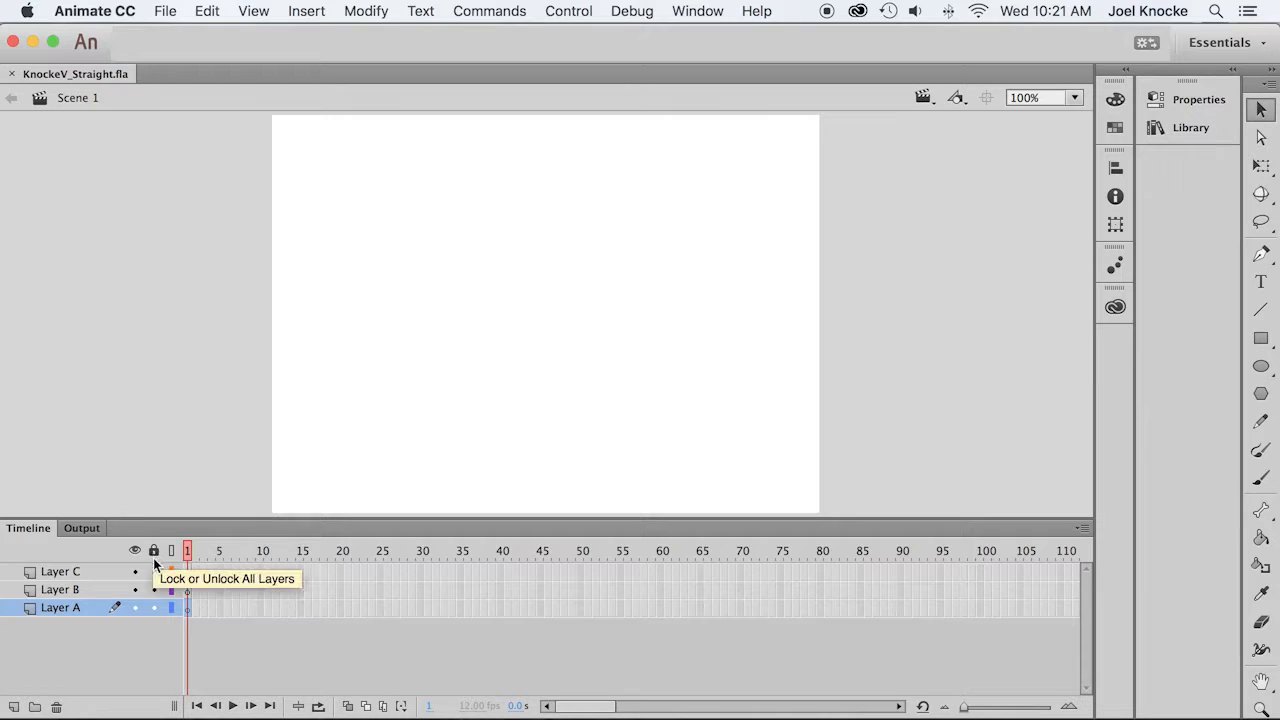
click(154, 571)
click(153, 589)
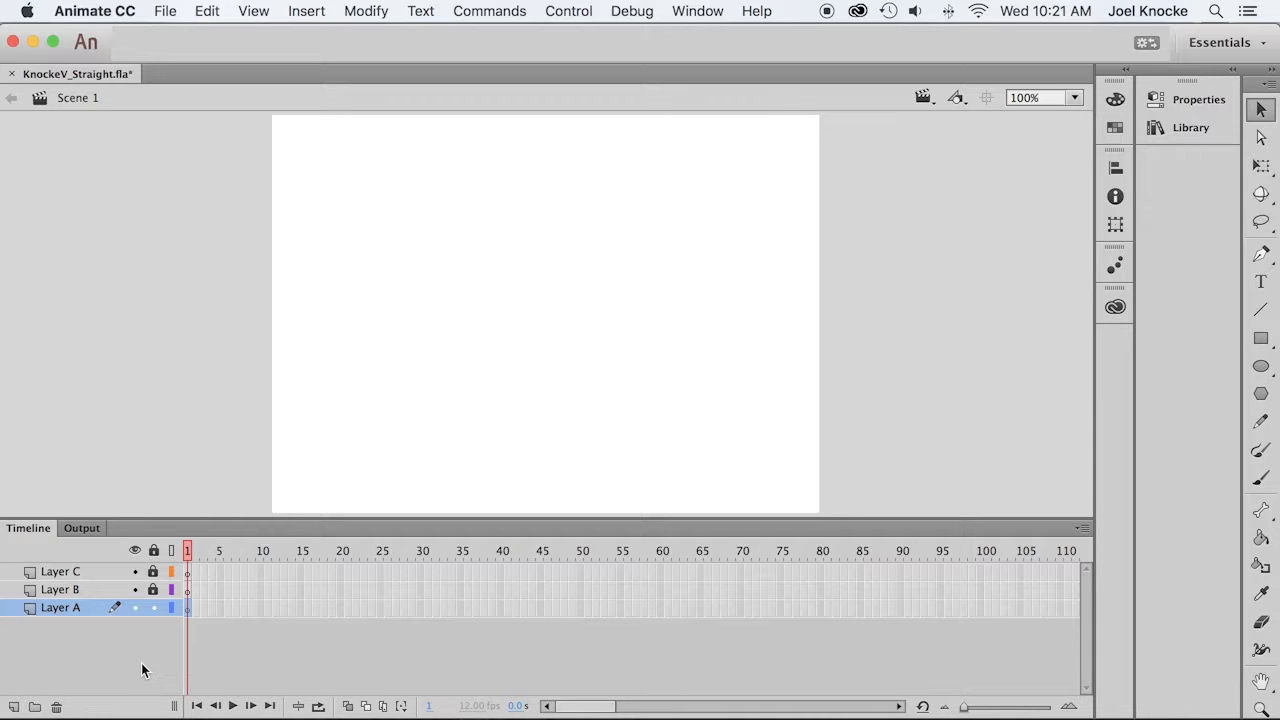
Step: Widen the drawing tool set to two columns and change the fill color to blue
drag(1242, 120, 1183, 110)
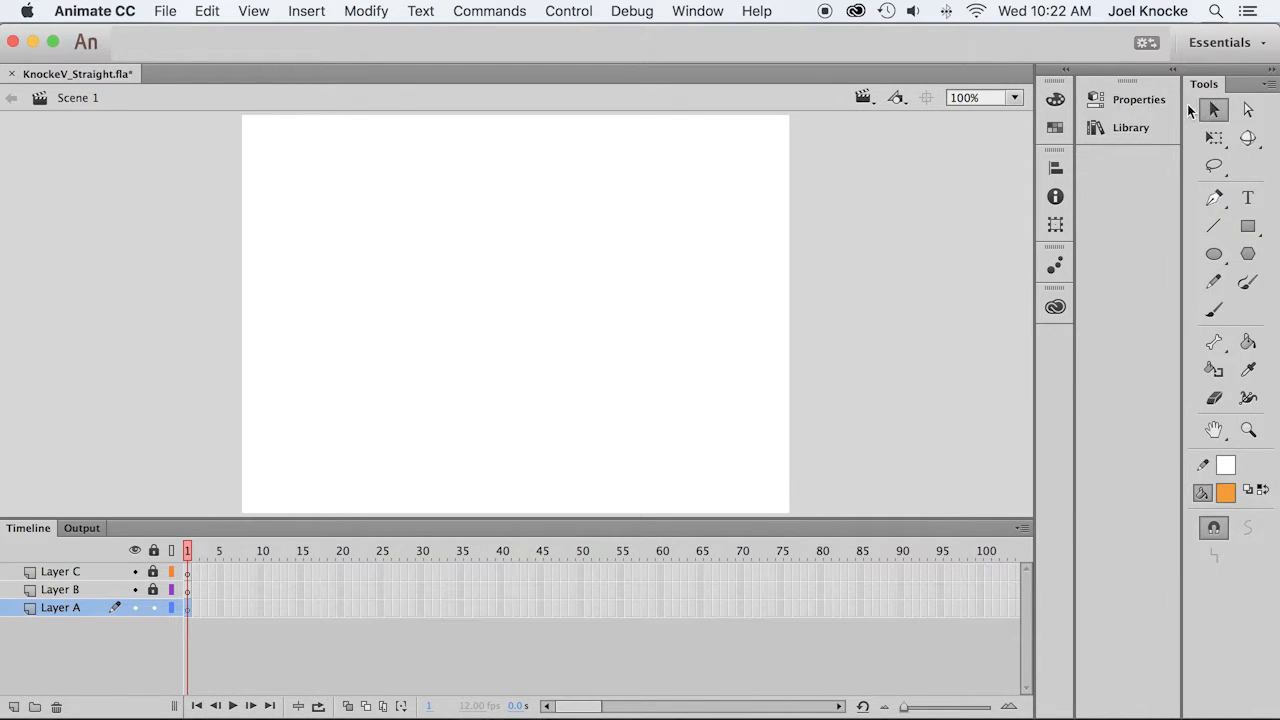
click(1226, 494)
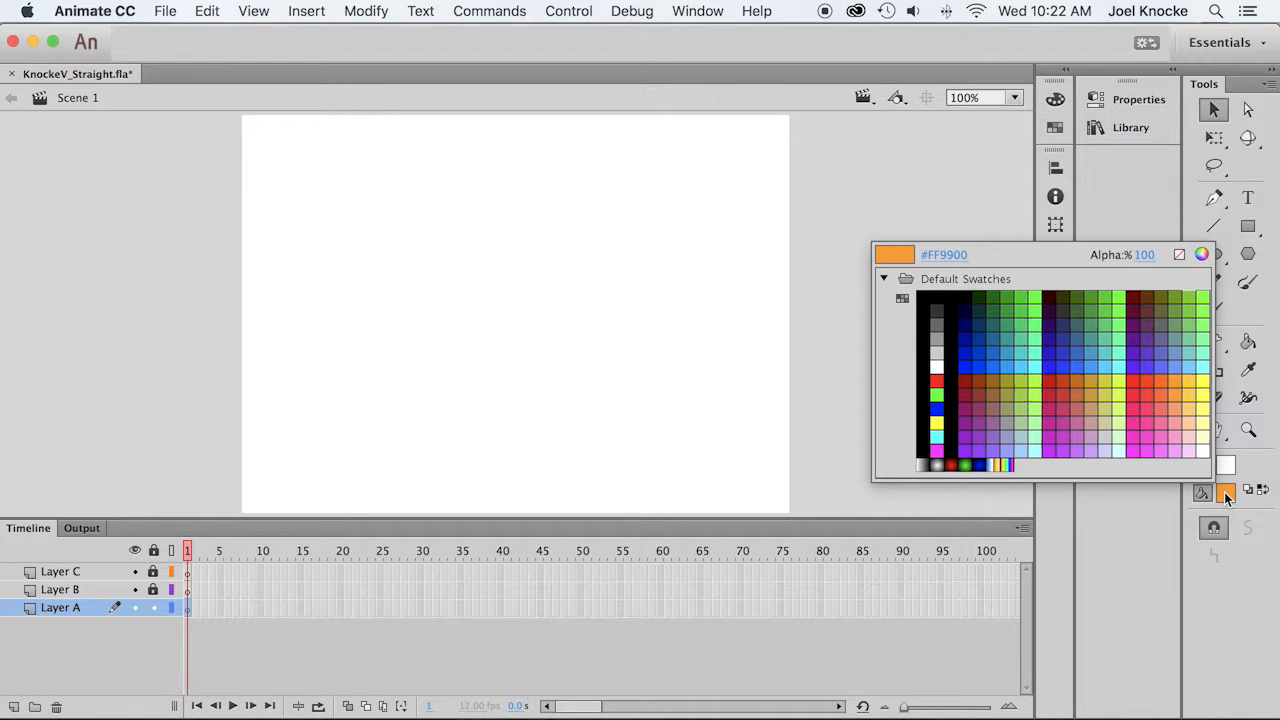
click(967, 362)
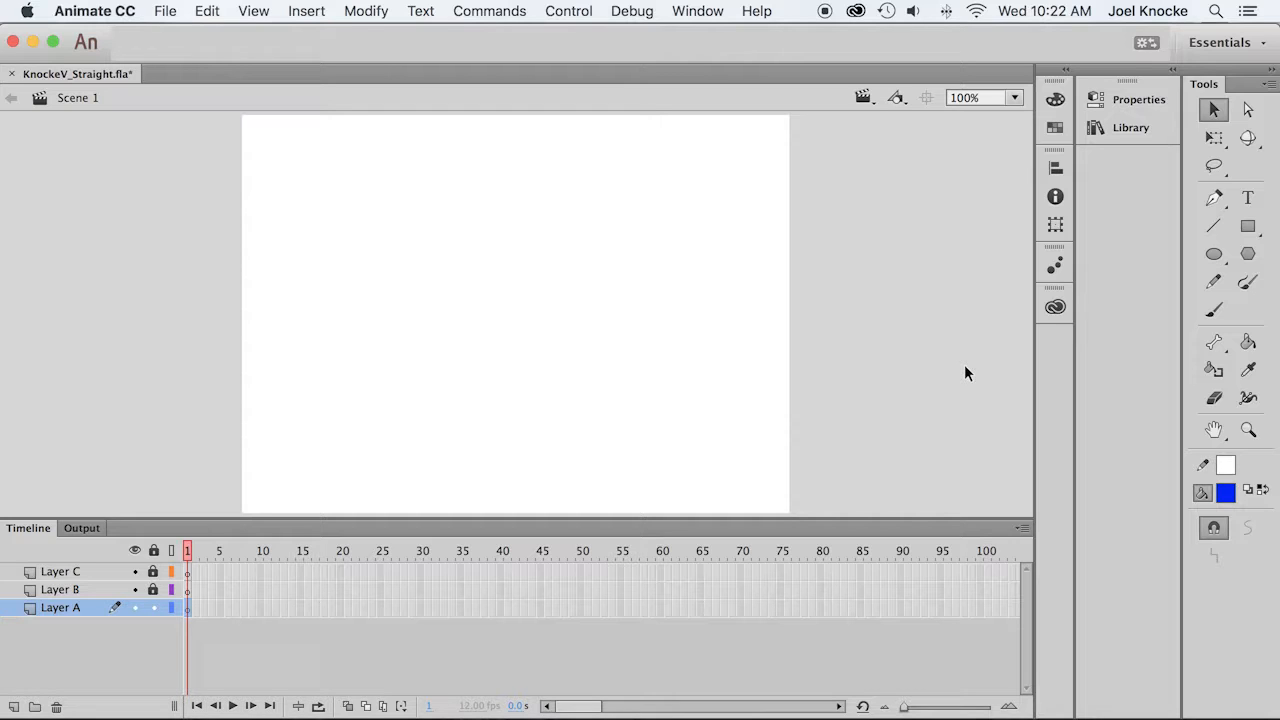
Step: Choose the Brush tool and increase its brush size to a little over half of the size range
click(1214, 312)
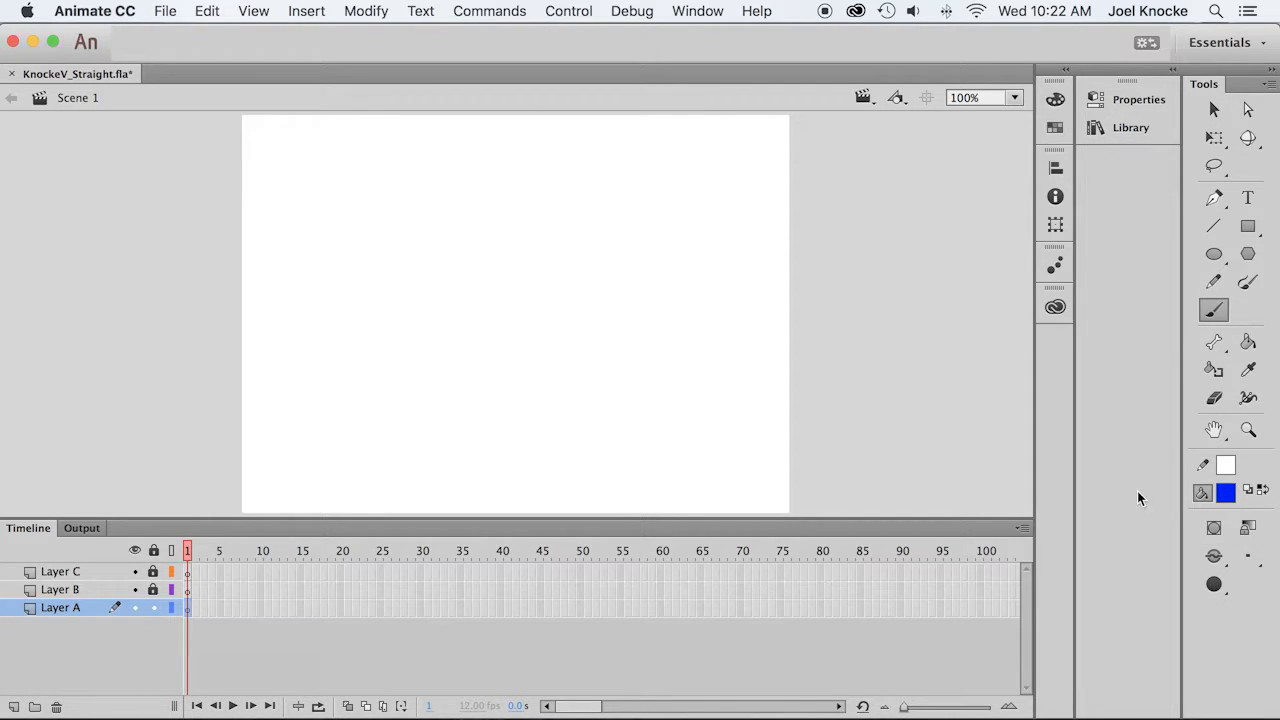
click(1123, 100)
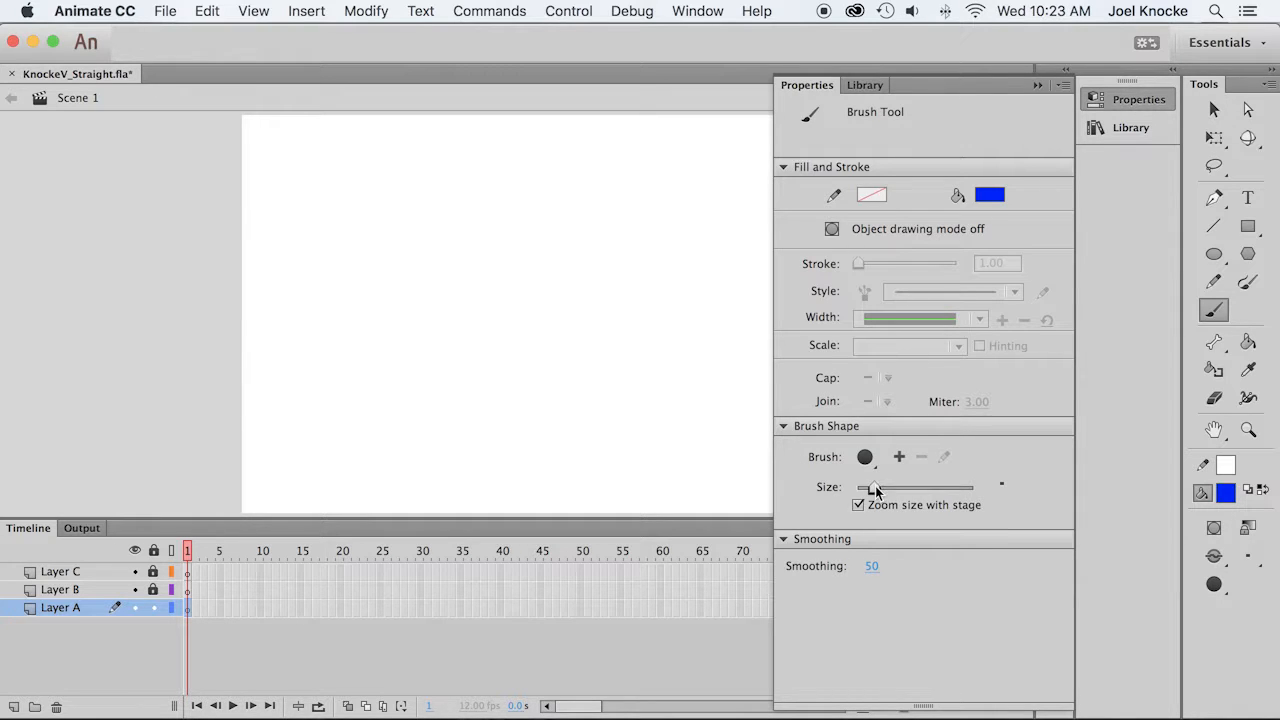
drag(875, 487, 923, 491)
click(1037, 84)
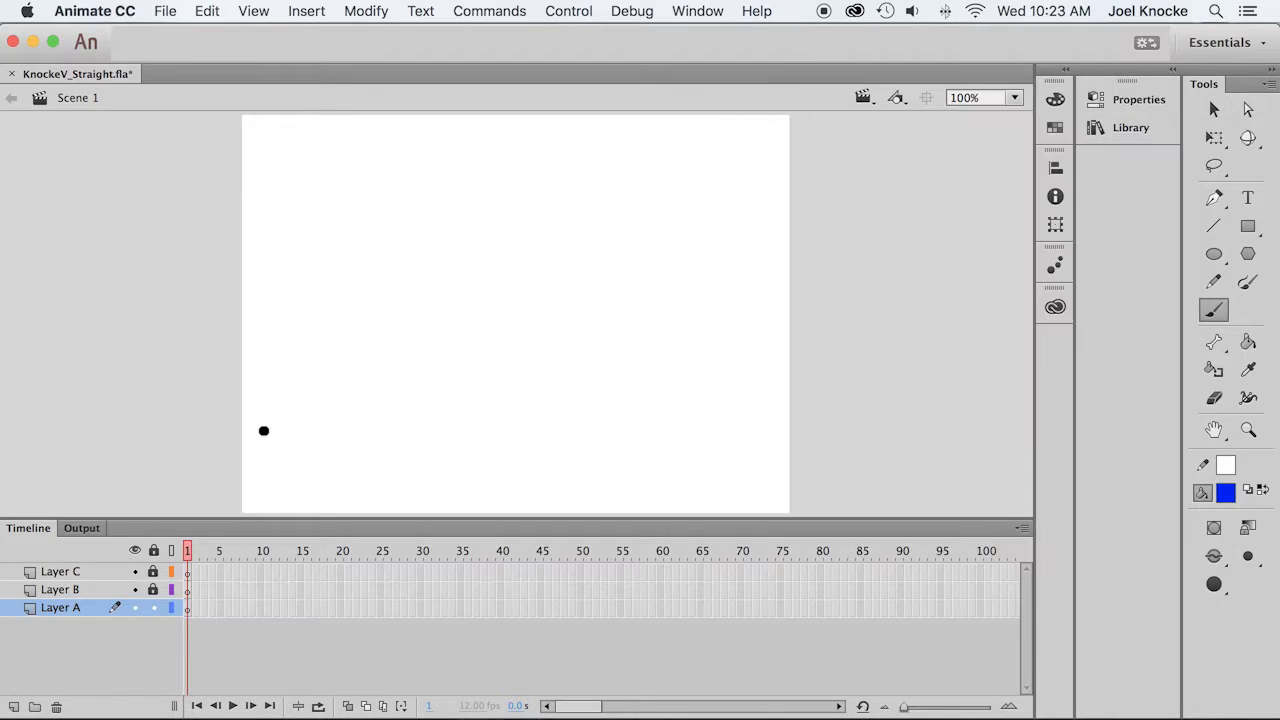
Step: Paint the left leg of a letter A upward in short strokes on Layer A, copying the keyframe forward as it grows, up to frame 5
drag(264, 424, 276, 388)
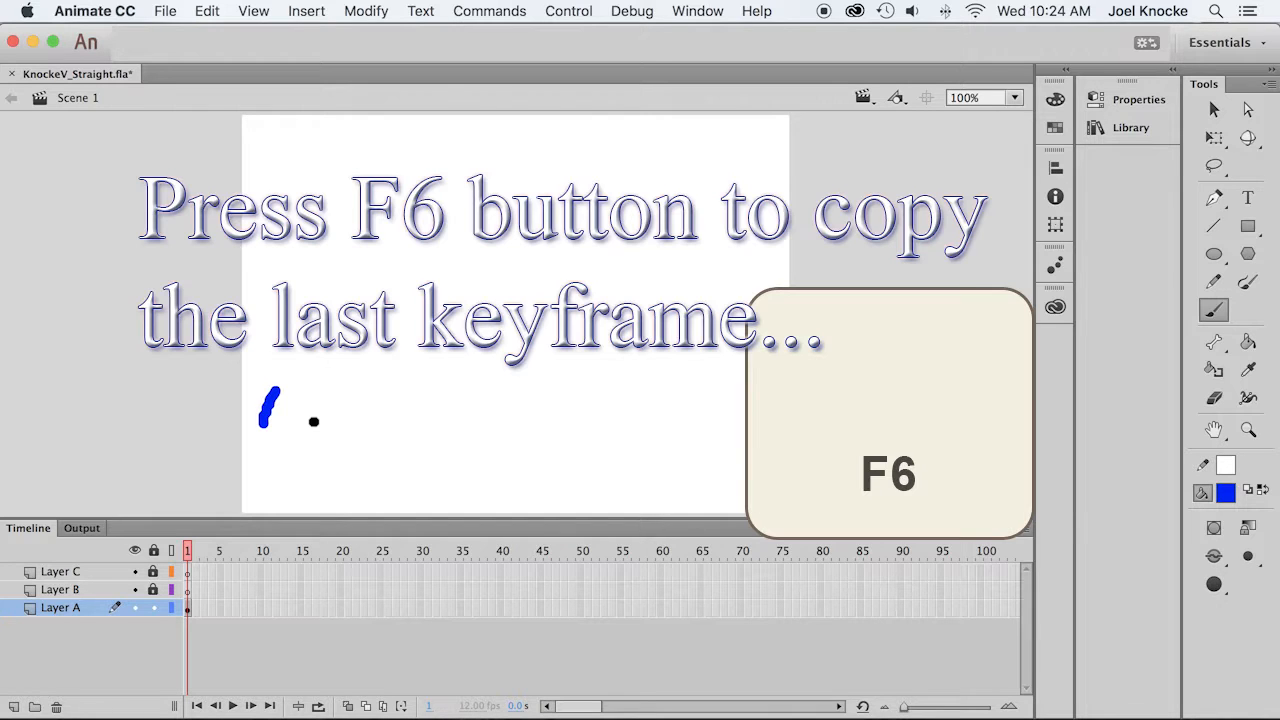
key(F6)
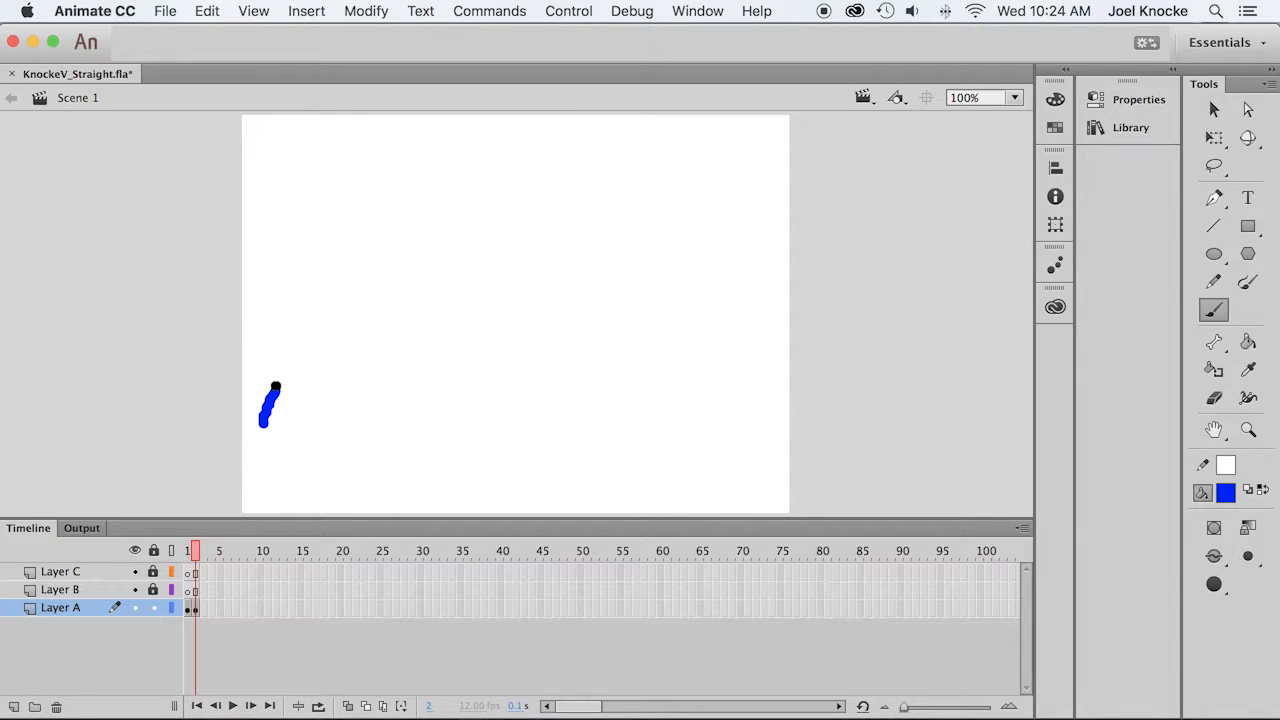
drag(276, 388, 291, 335)
key(F6)
drag(291, 337, 323, 272)
key(F6)
key(F6)
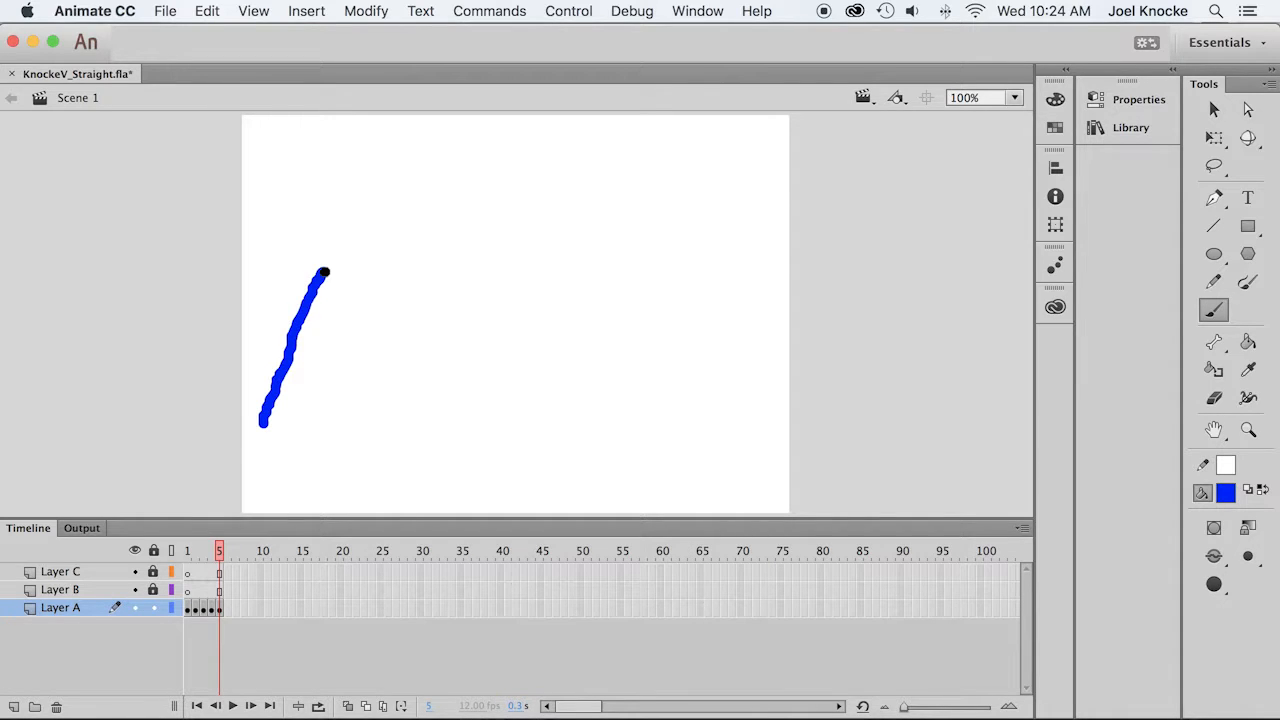
Step: Paint the peak and the descending right leg of the A on Layer A, copying the keyframe forward up to frame 8
drag(323, 272, 326, 266)
drag(326, 266, 371, 412)
key(F6)
key(F6)
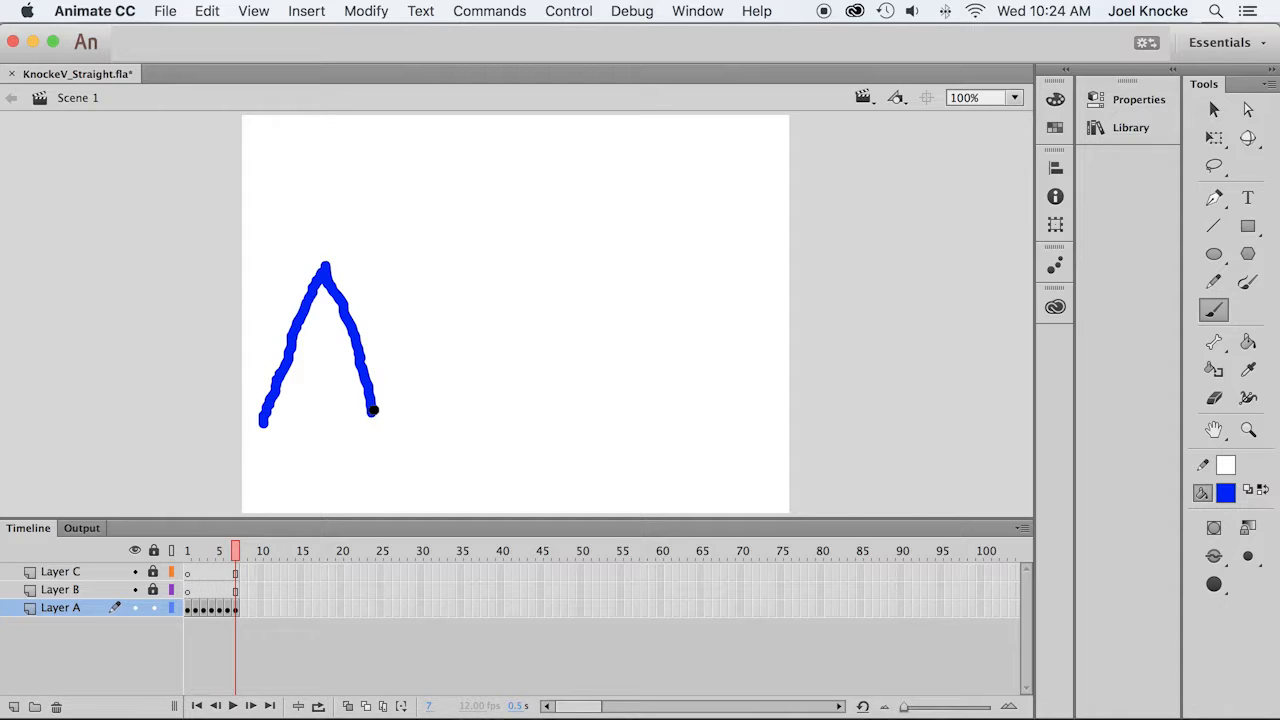
drag(371, 411, 370, 430)
key(F6)
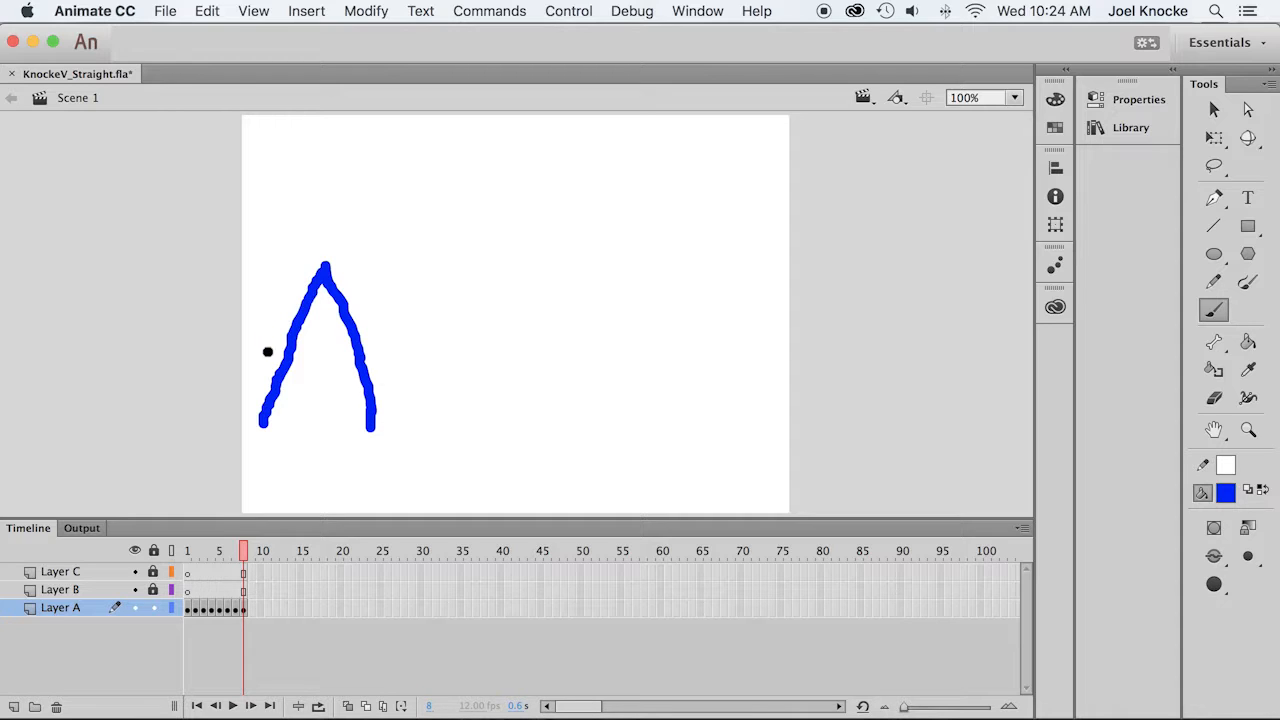
Step: Paint the A's crossbar on Layer A in two horizontal strokes, copying the keyframe forward up to frame 11
drag(271, 348, 301, 348)
key(super+z)
key(F6)
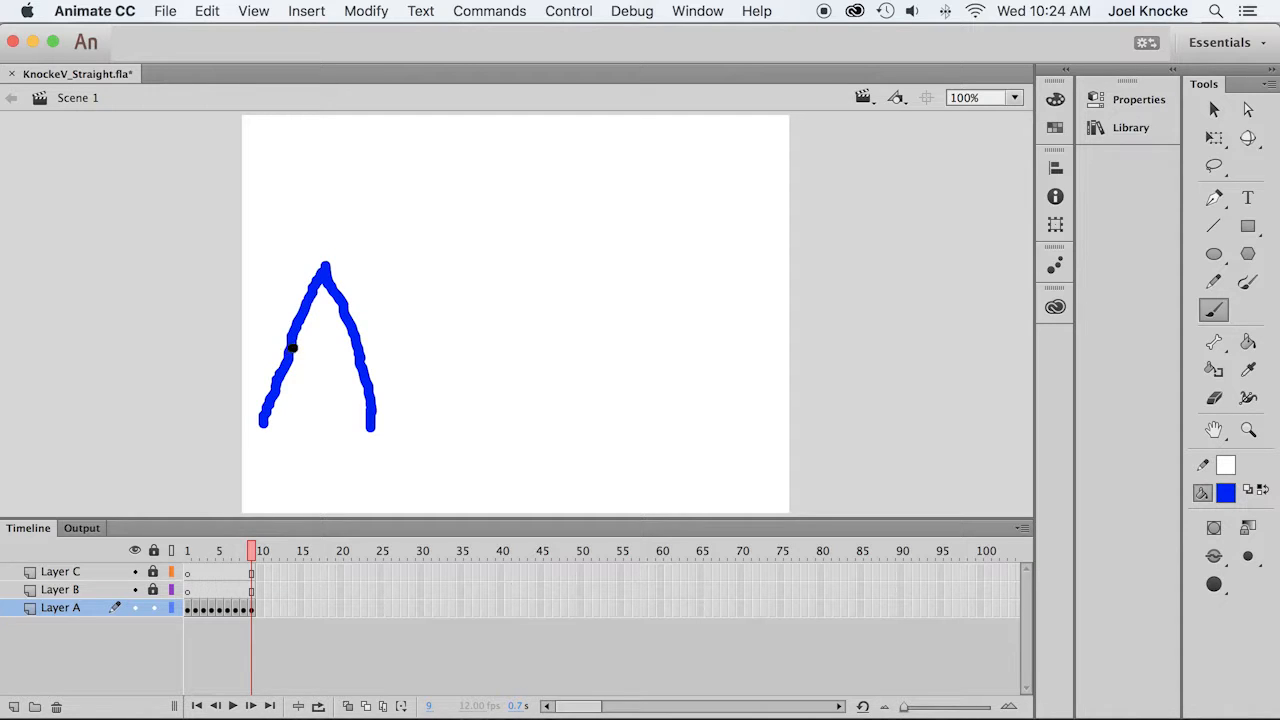
drag(278, 358, 331, 357)
key(F6)
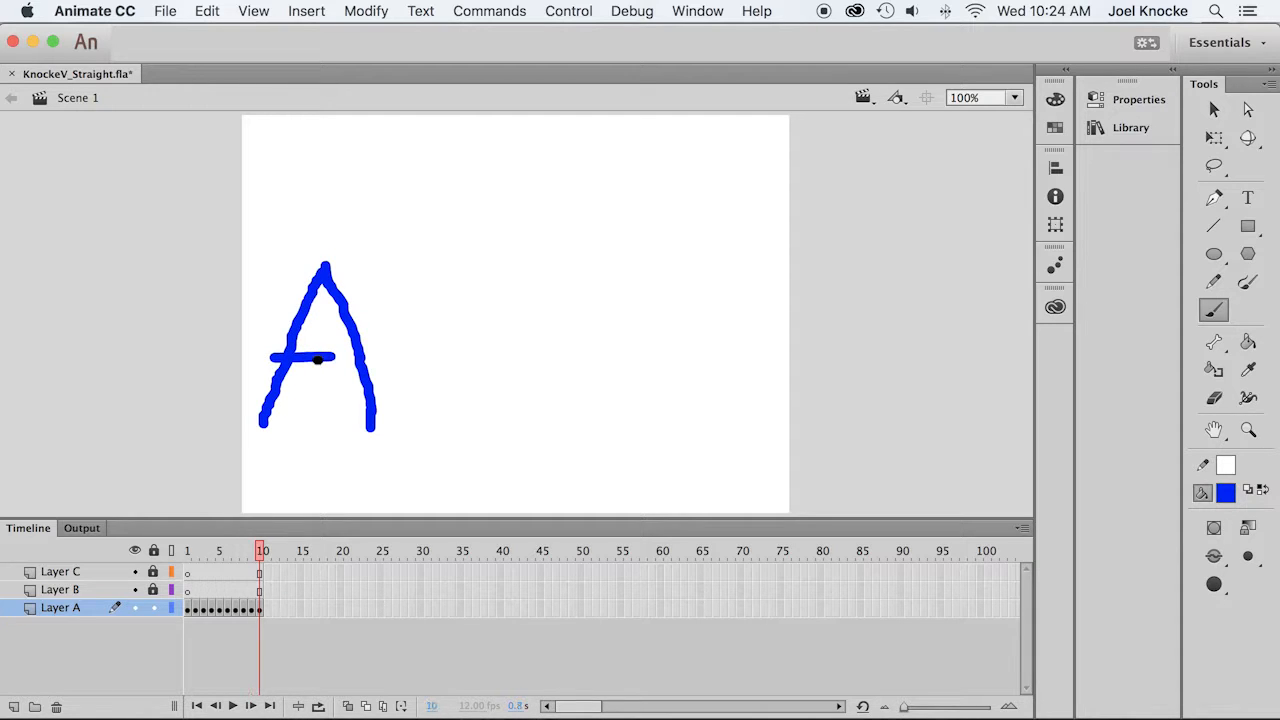
drag(317, 357, 387, 352)
key(F6)
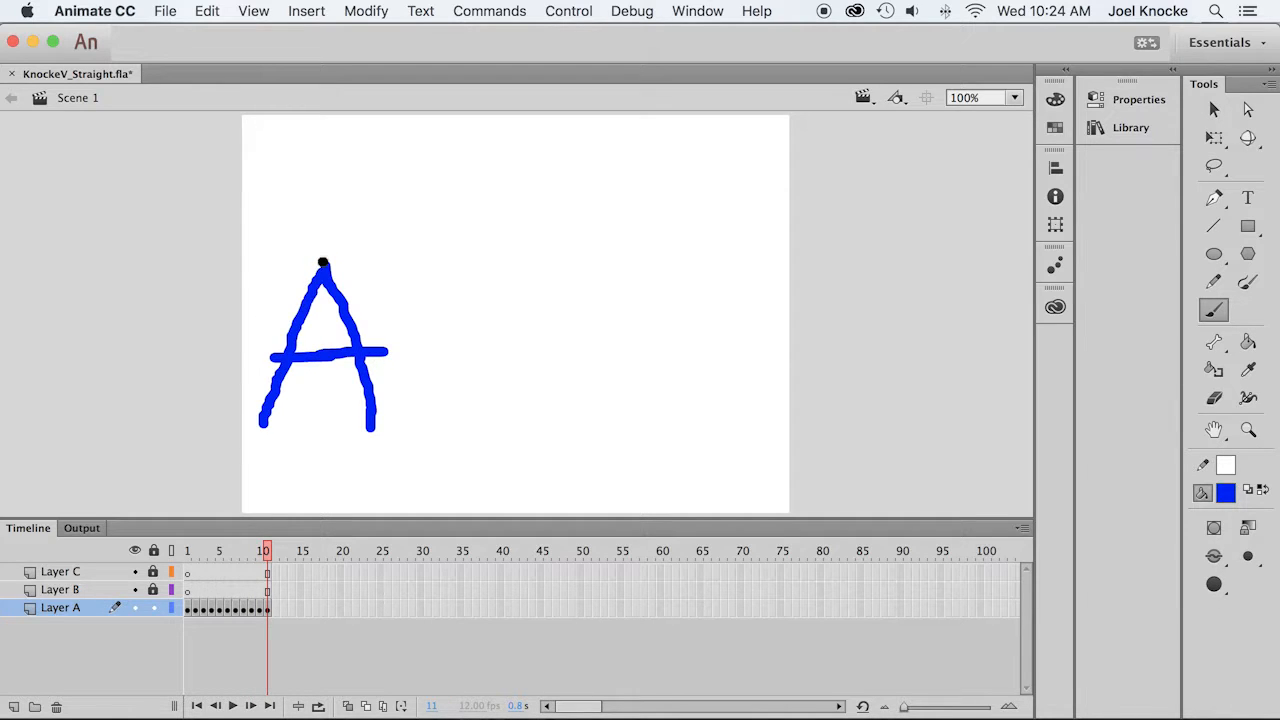
Step: Paint short horizontal serifs at the peak and both feet of the A, finishing the letter on frame 12
drag(321, 263, 293, 265)
key(F6)
drag(276, 428, 240, 427)
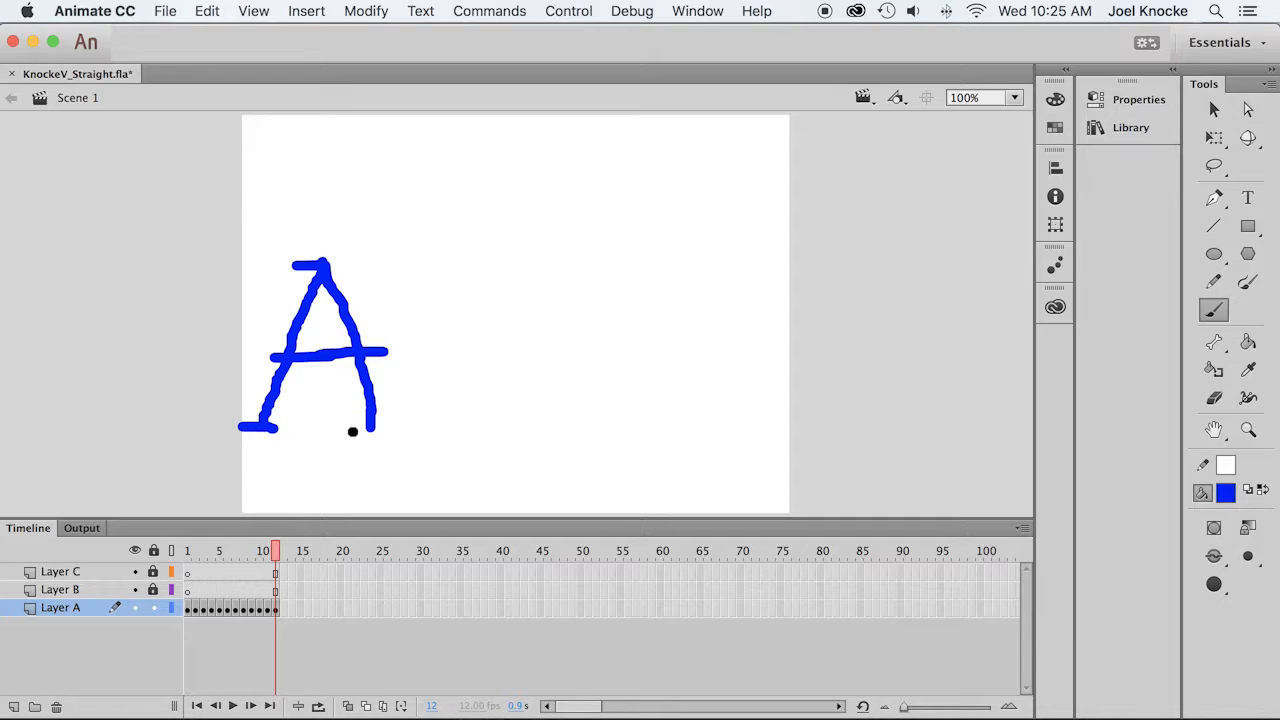
drag(363, 431, 398, 427)
Step: Play the animation from frame 1 and save the file
drag(276, 551, 165, 551)
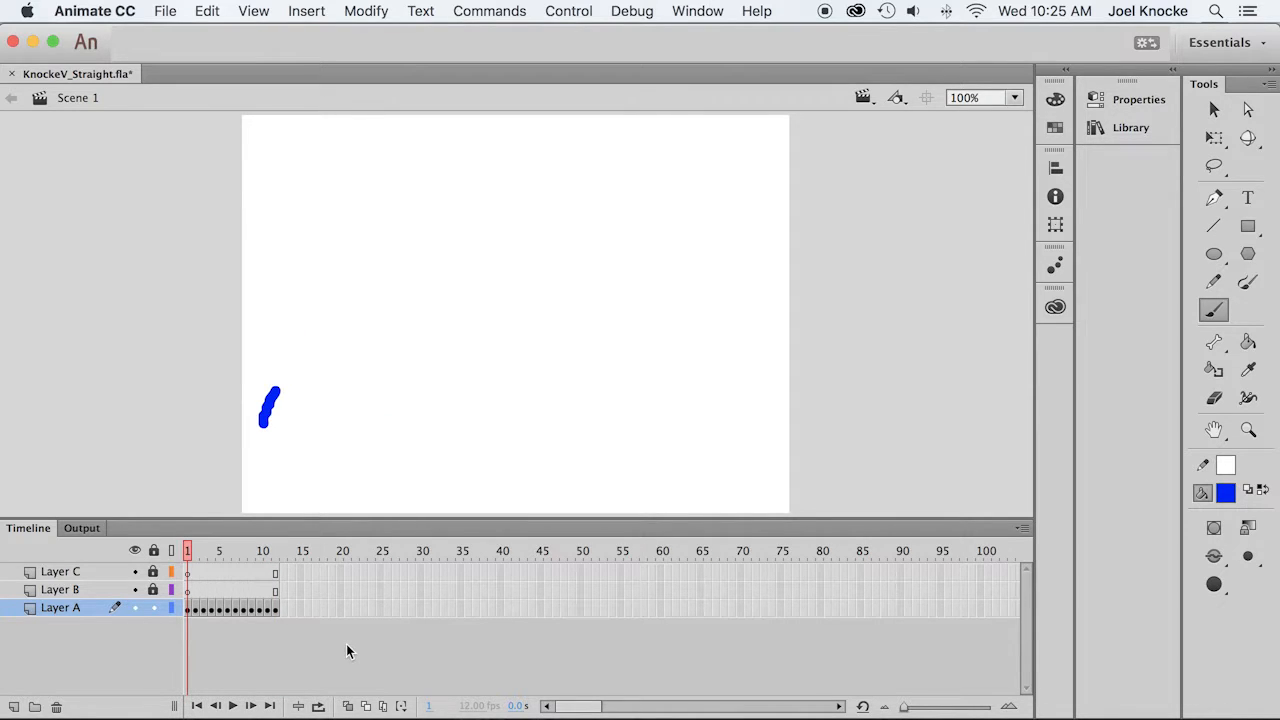
click(235, 706)
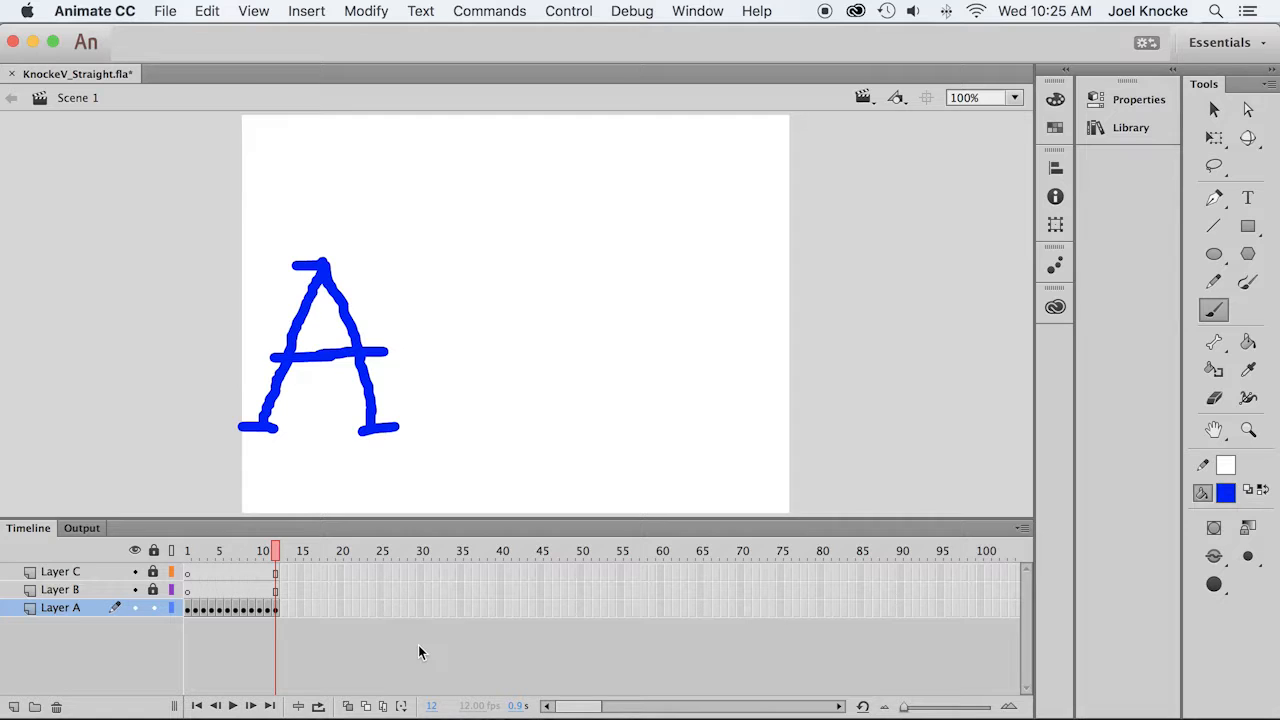
key(super+s)
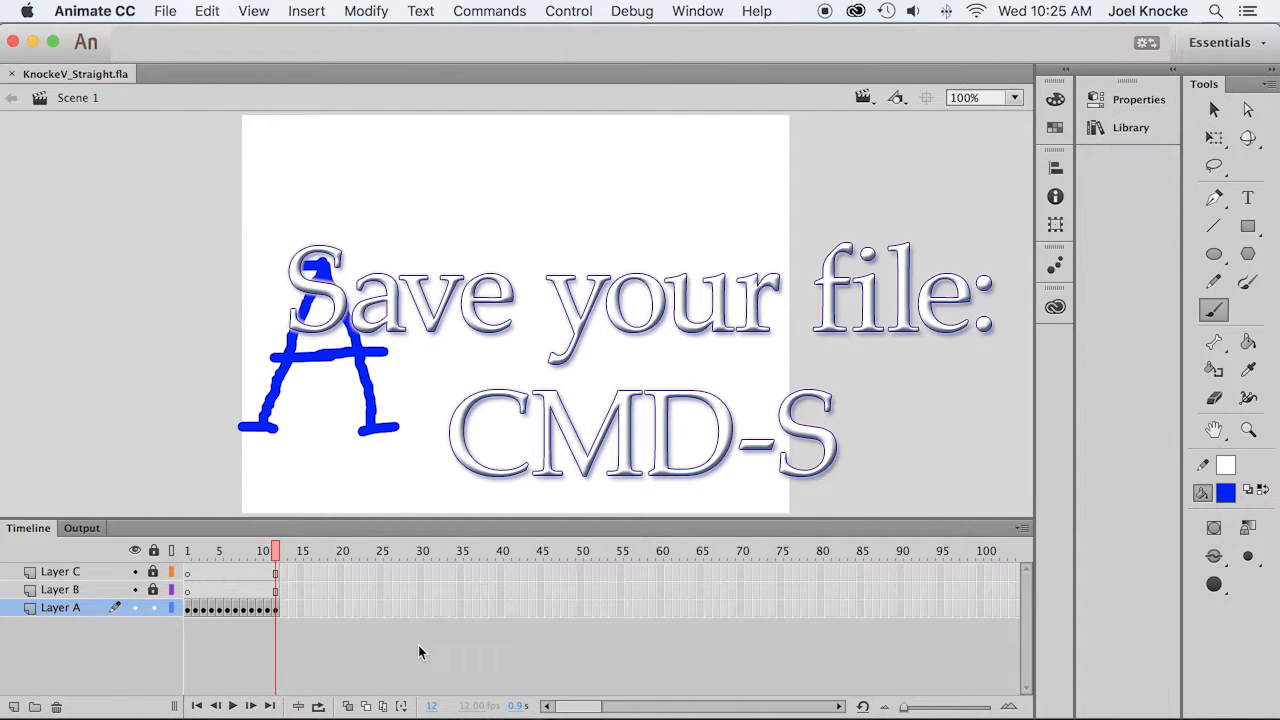
Step: Set the loop marker range to all frames, preview the looping animation, and turn looping off
click(319, 707)
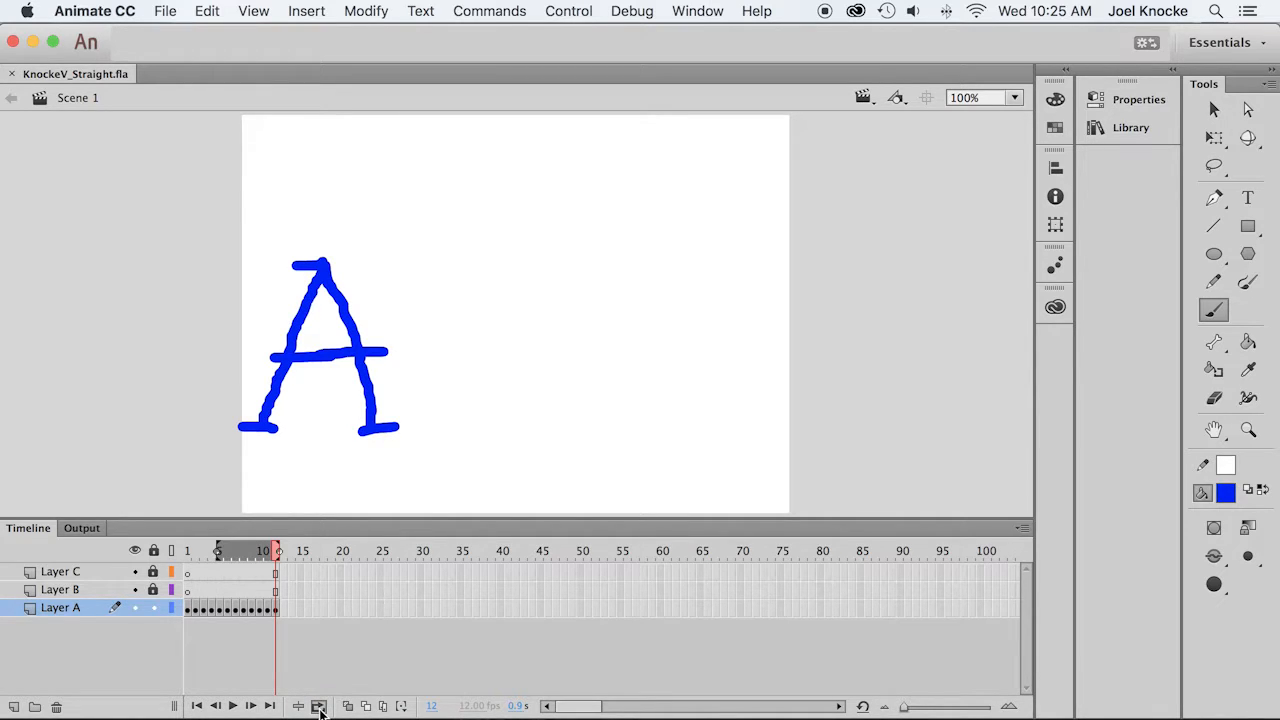
click(402, 706)
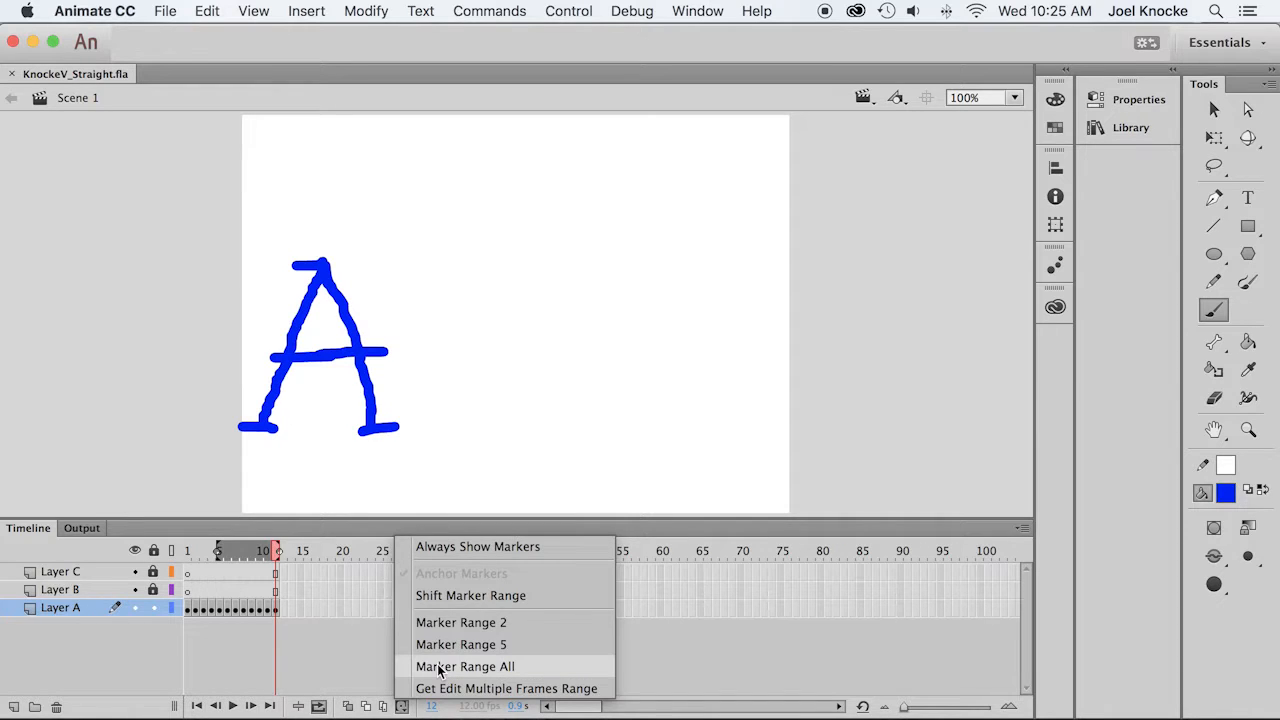
click(437, 667)
click(232, 706)
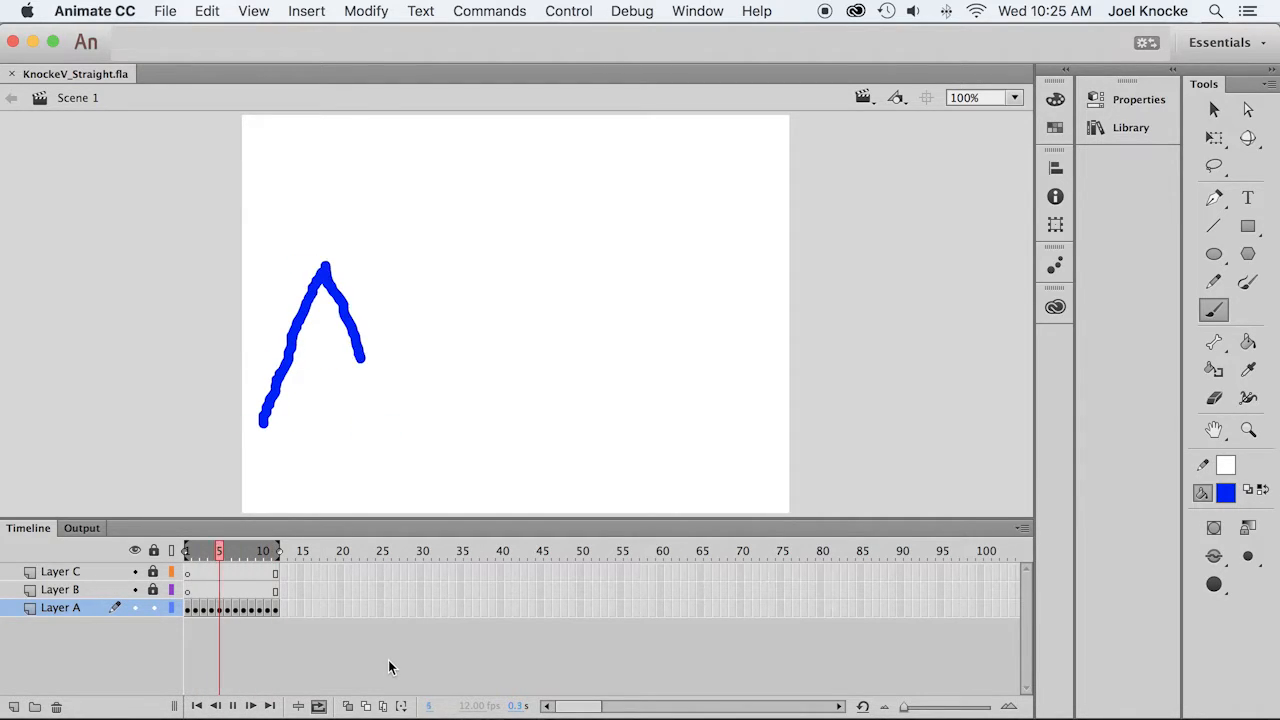
click(234, 706)
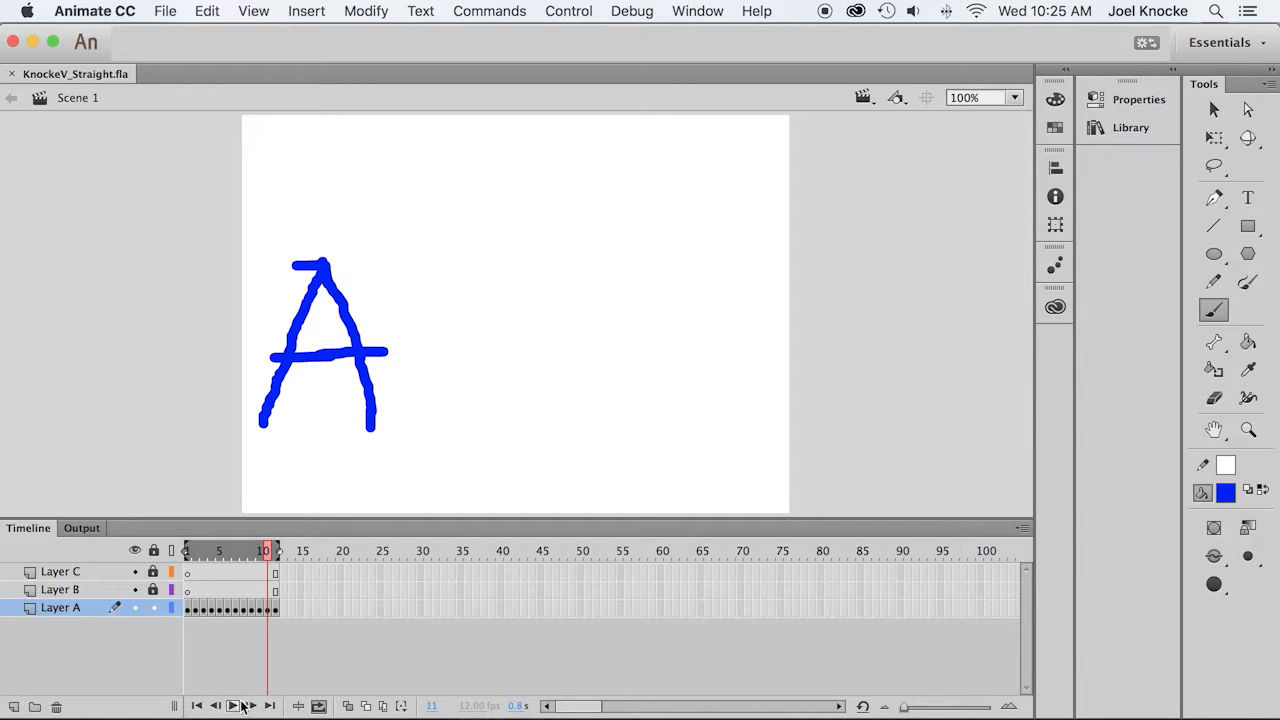
click(319, 706)
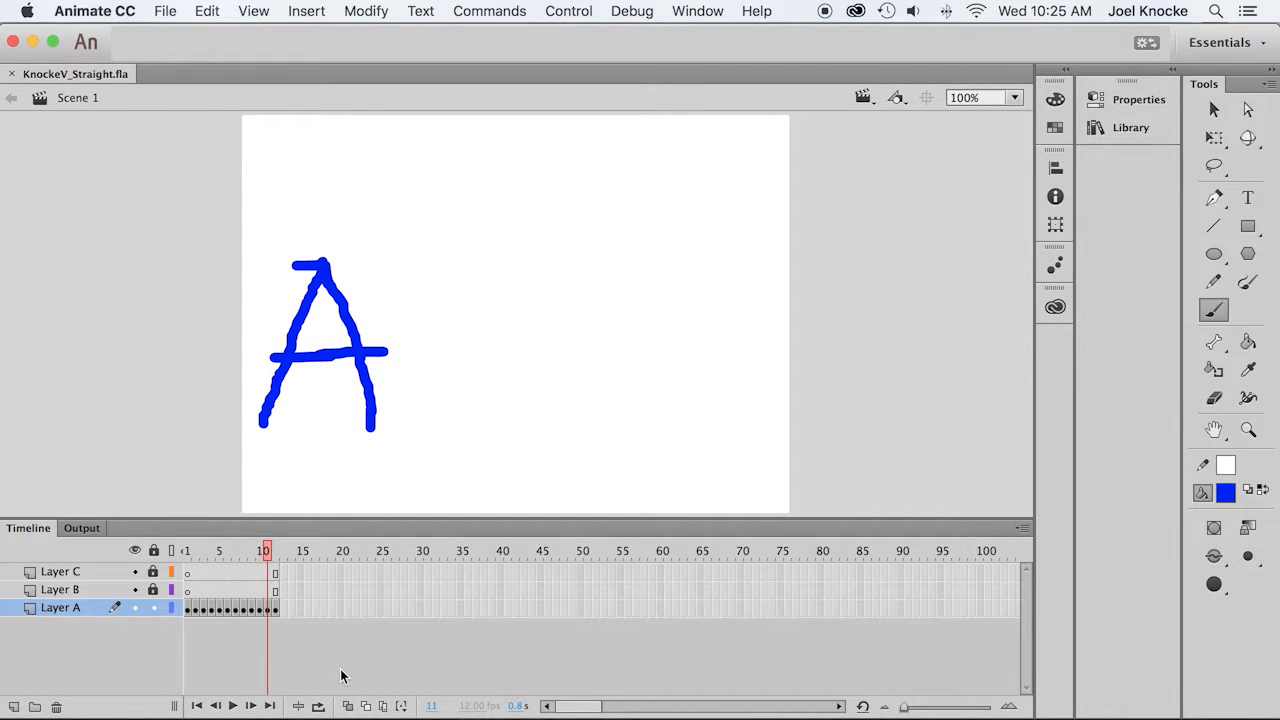
Step: Lock Layer A, unlock Layer B, and select the first frame of Layer B
click(153, 608)
click(153, 590)
click(110, 590)
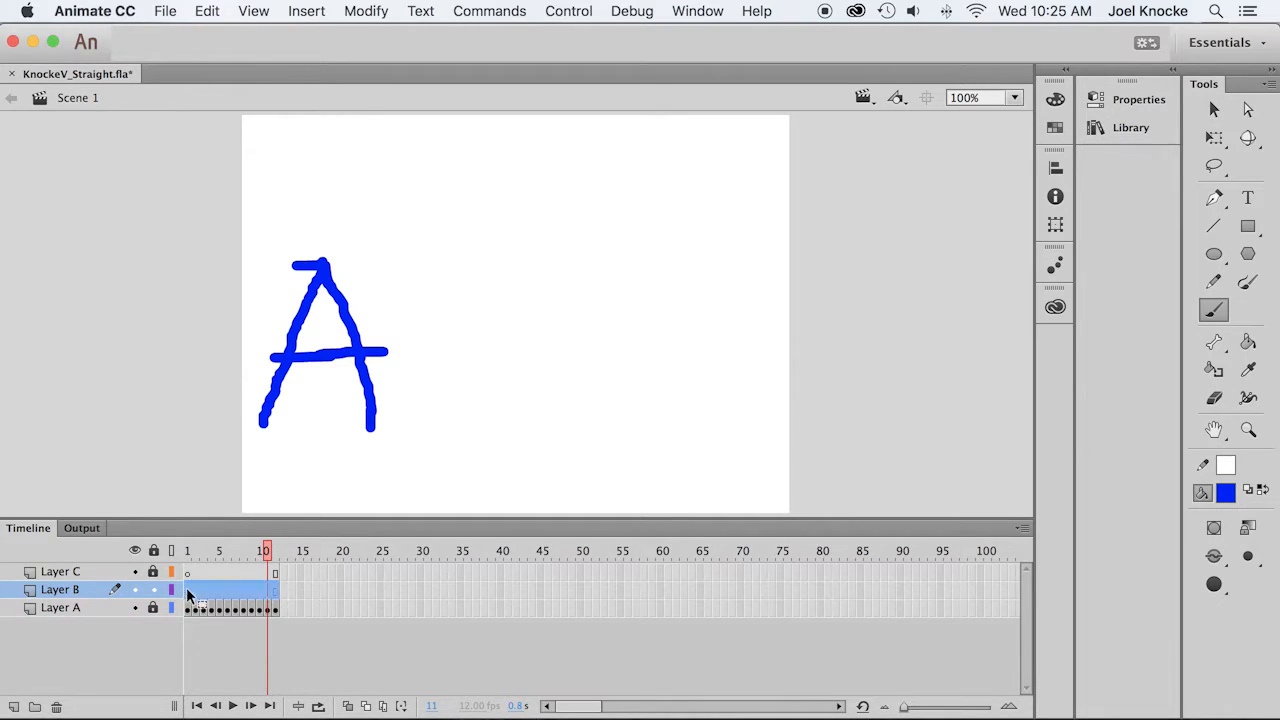
click(187, 590)
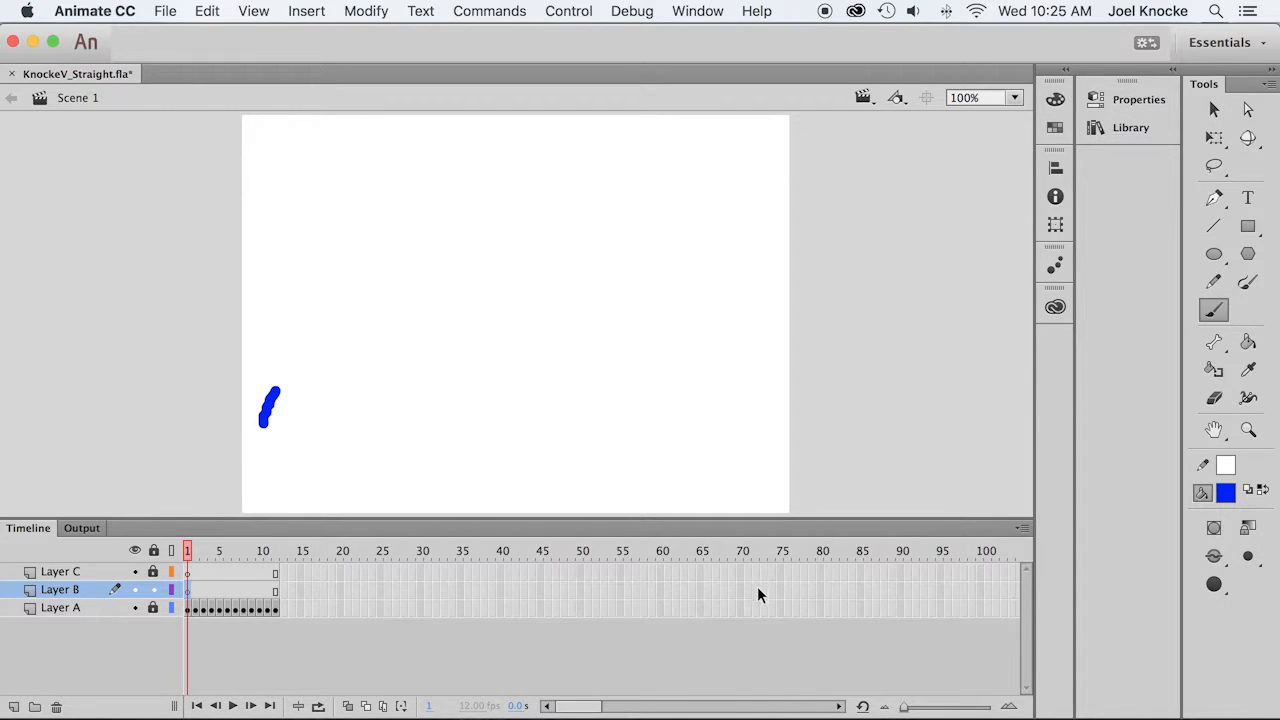
Step: Change the fill color to red and paint a complete letter B beside the A's area on frame 1 of Layer B
click(1230, 490)
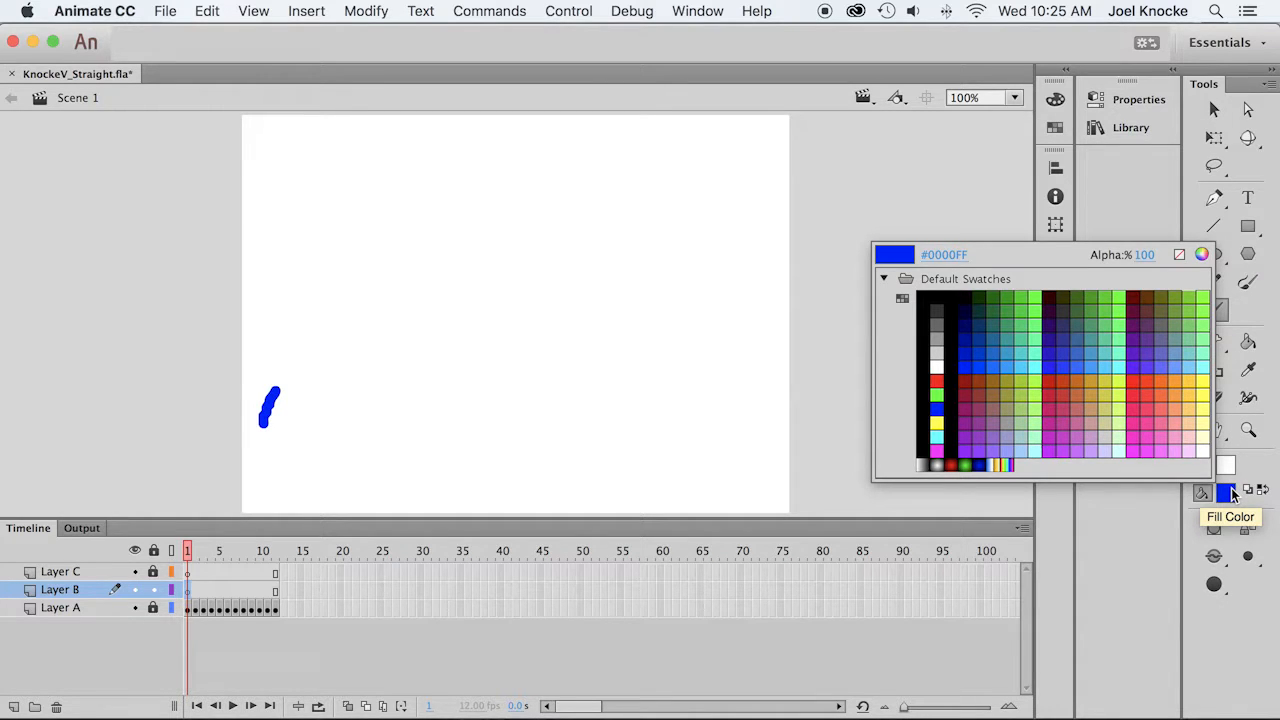
click(1141, 373)
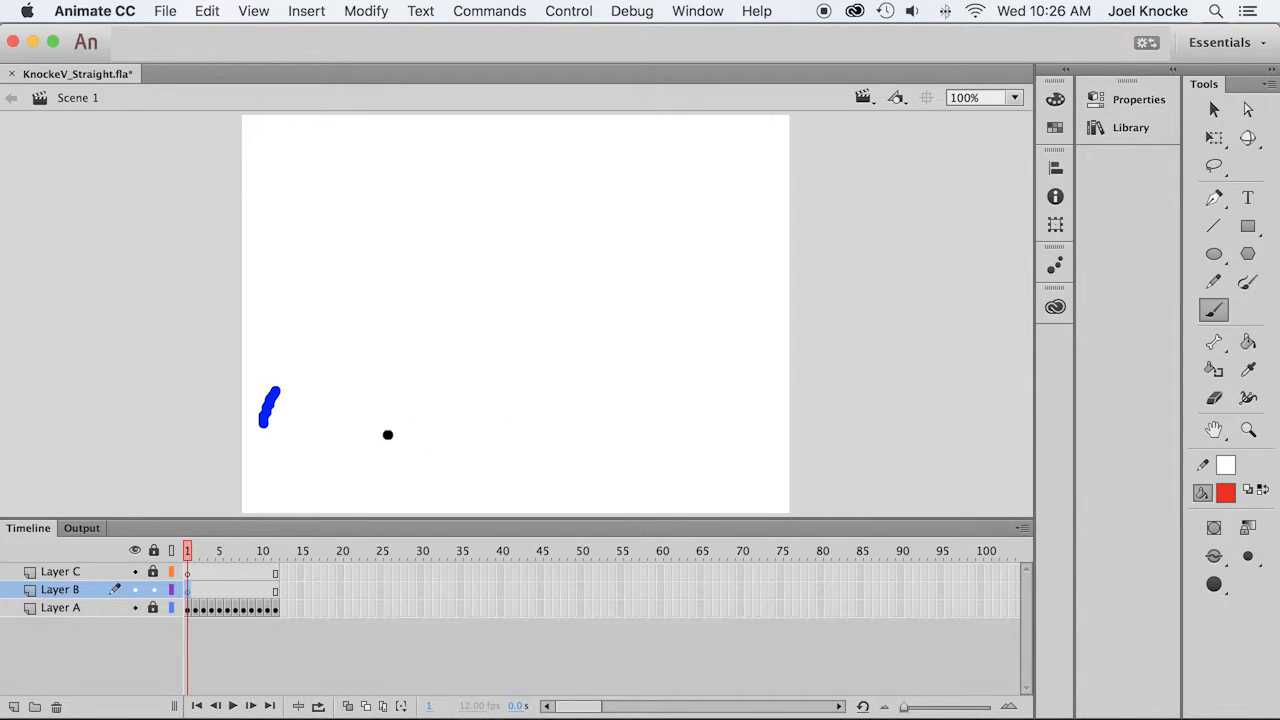
click(275, 550)
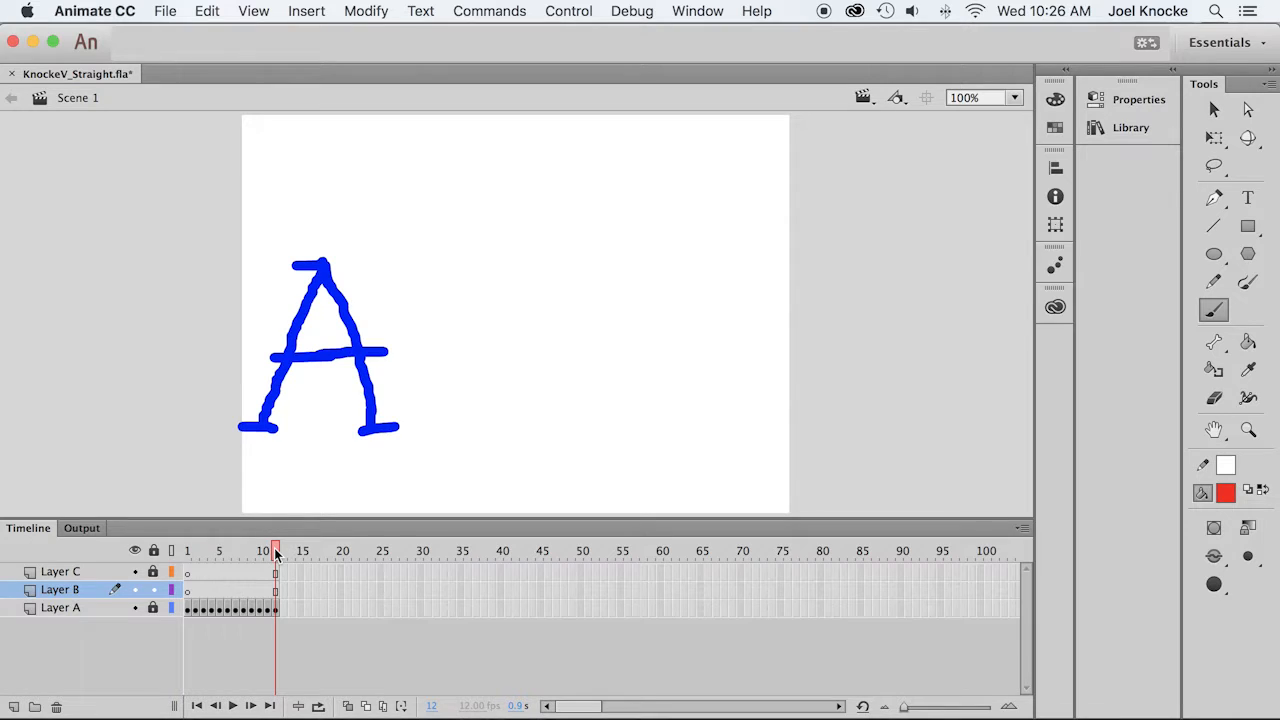
click(187, 550)
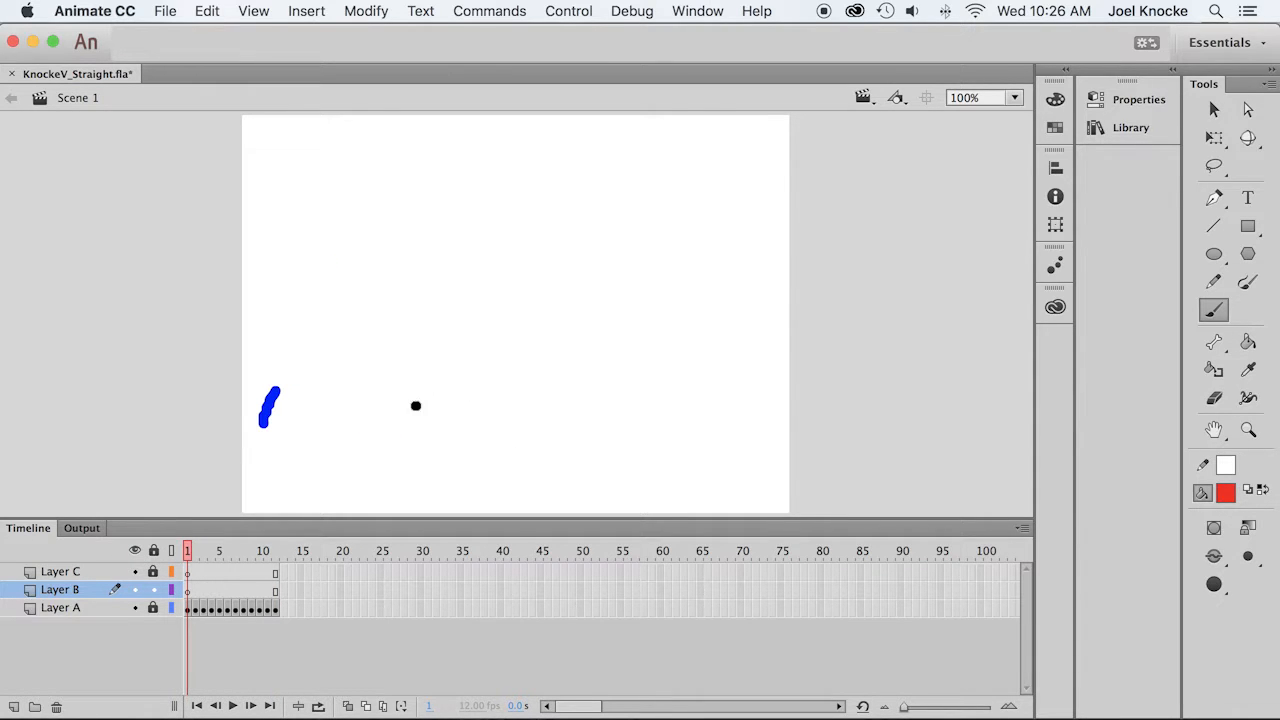
mouse_move(443, 426)
mouse_down()
mouse_move(445, 241)
mouse_move(554, 245)
mouse_move(574, 268)
mouse_move(555, 300)
mouse_move(448, 318)
mouse_move(567, 319)
mouse_move(586, 355)
mouse_move(584, 409)
mouse_move(436, 431)
mouse_up()
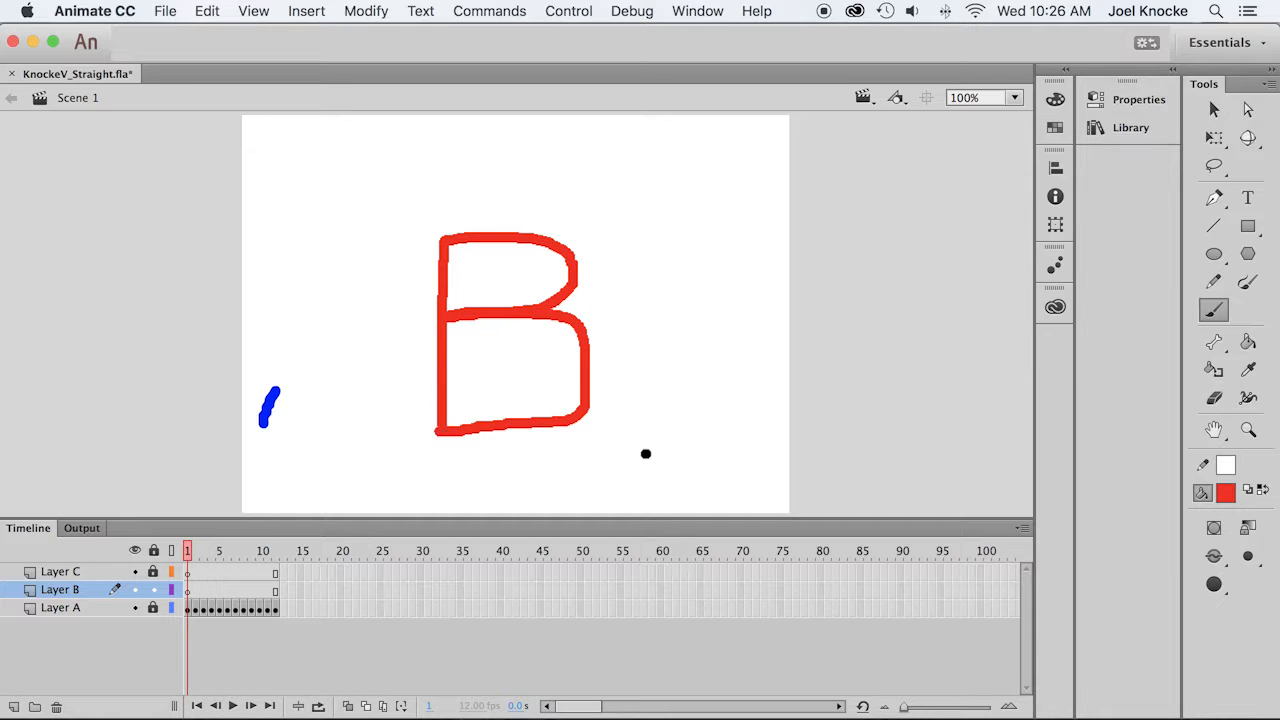
Step: Paint short serif strokes at the upper and lower ends of the B's stem on frame 1
mouse_move(312, 708)
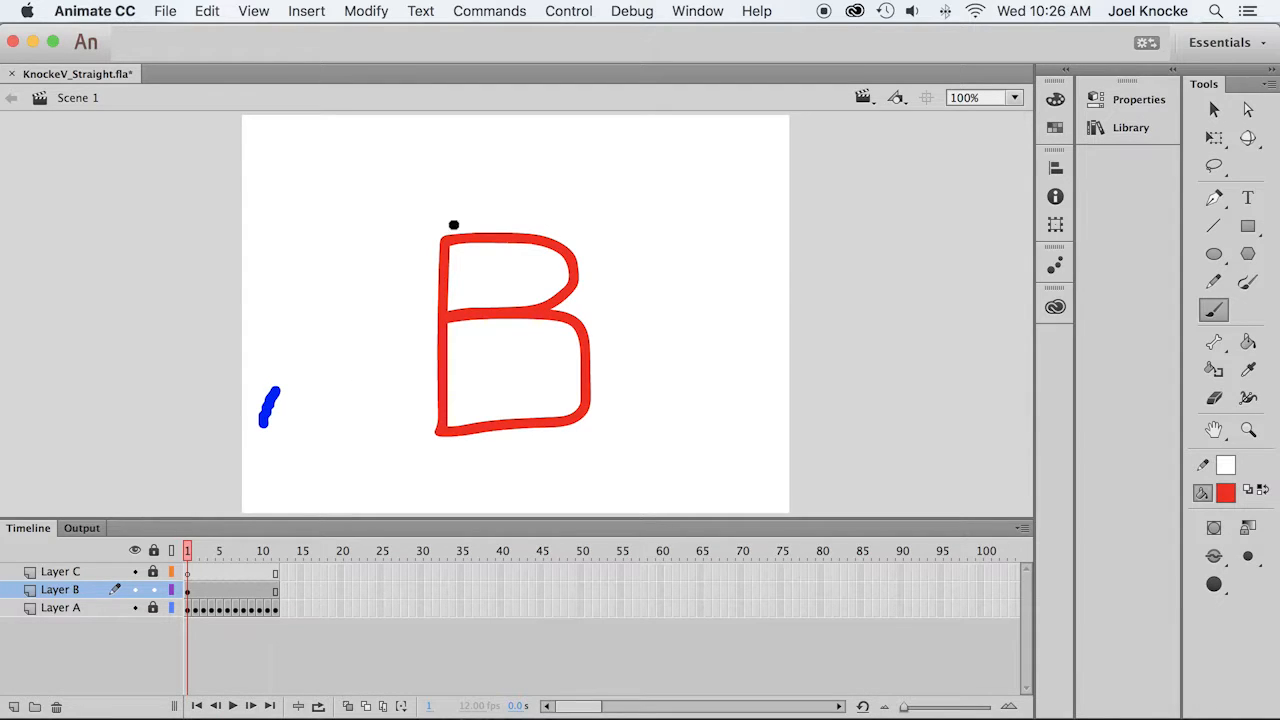
drag(445, 240, 418, 246)
mouse_move(443, 431)
mouse_down()
mouse_move(422, 437)
mouse_move(454, 446)
mouse_up()
drag(448, 240, 449, 229)
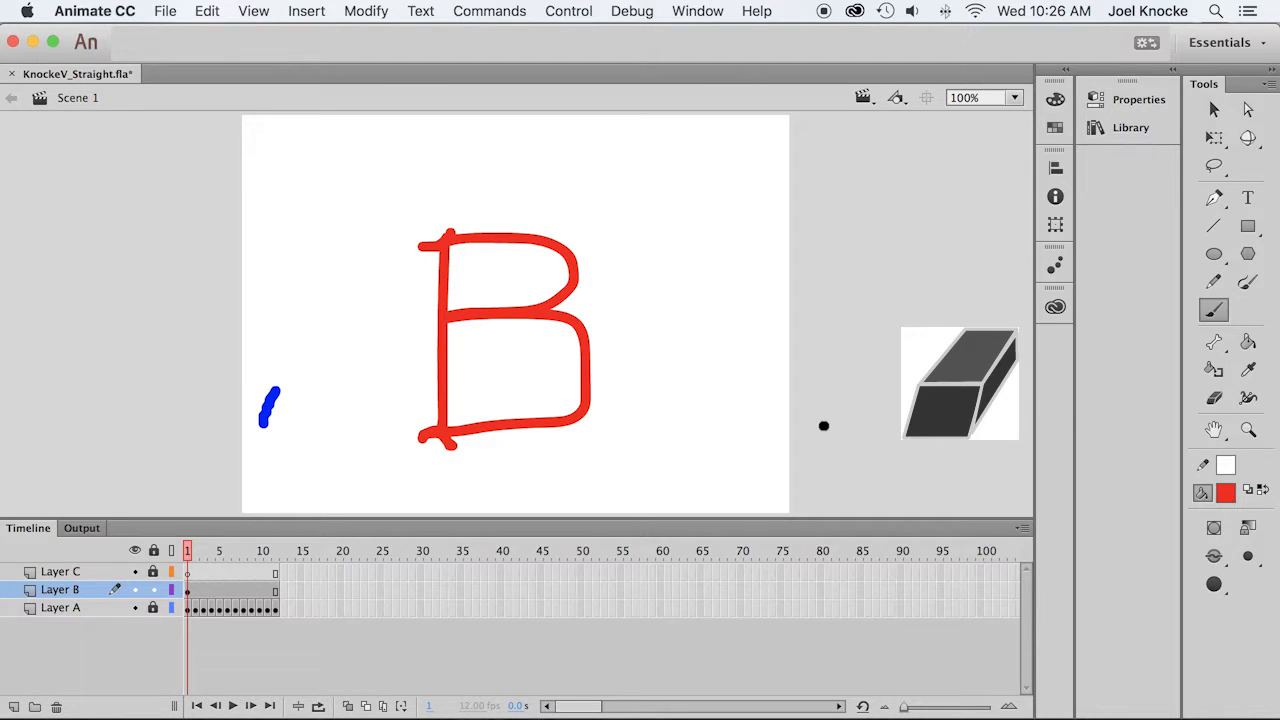
Step: Copy Layer B's keyframe to frame 2 and erase the B's lower-left corner with the Eraser tool
click(1214, 397)
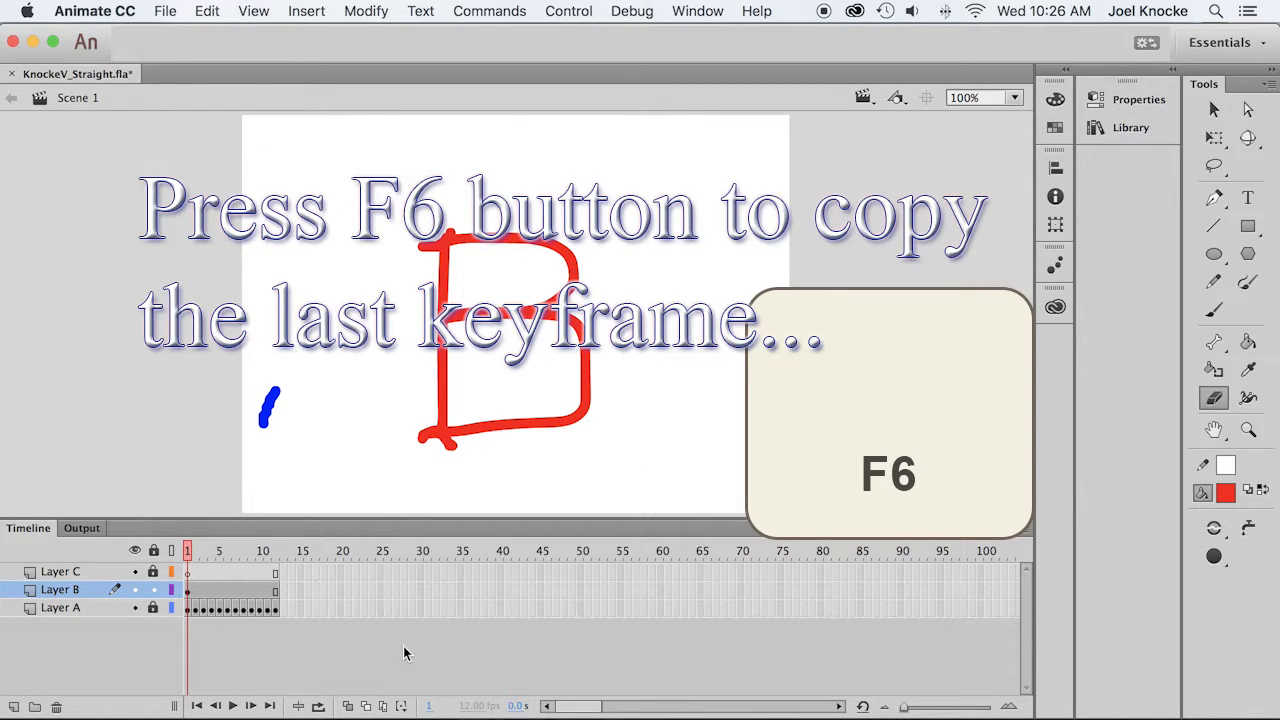
key(F6)
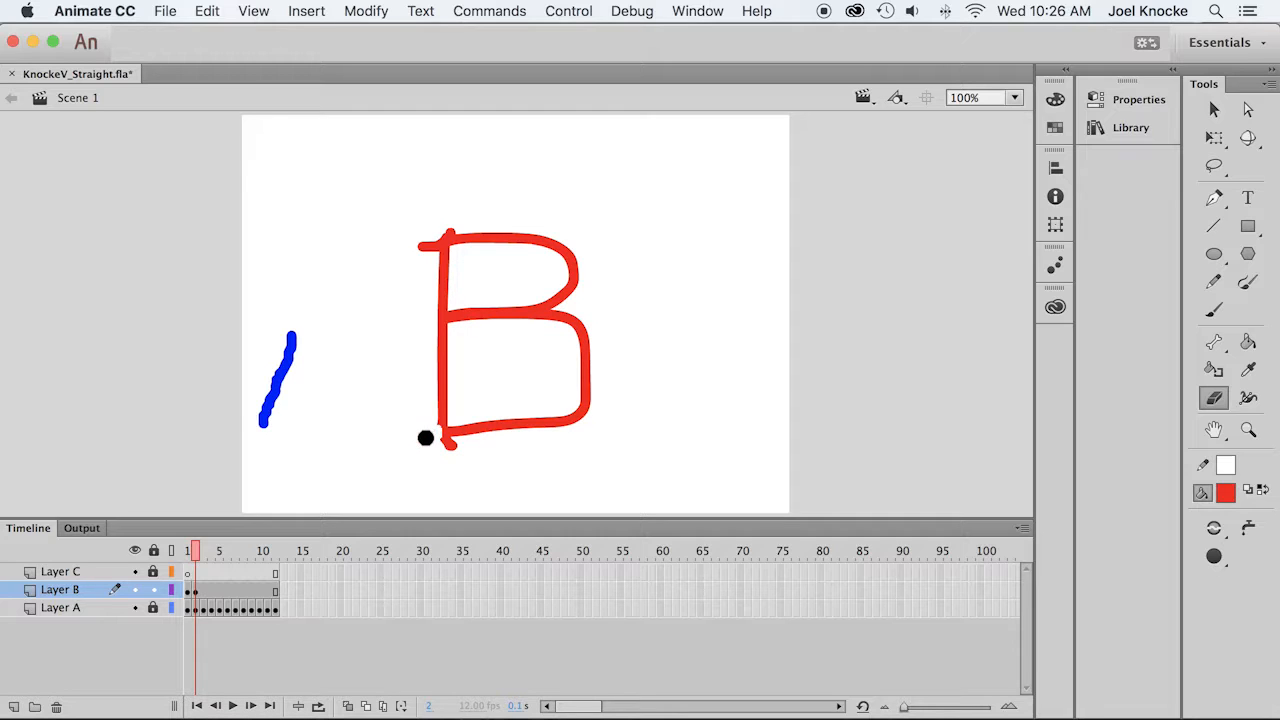
mouse_move(434, 431)
mouse_down()
mouse_move(463, 443)
mouse_move(443, 431)
mouse_move(460, 433)
mouse_up()
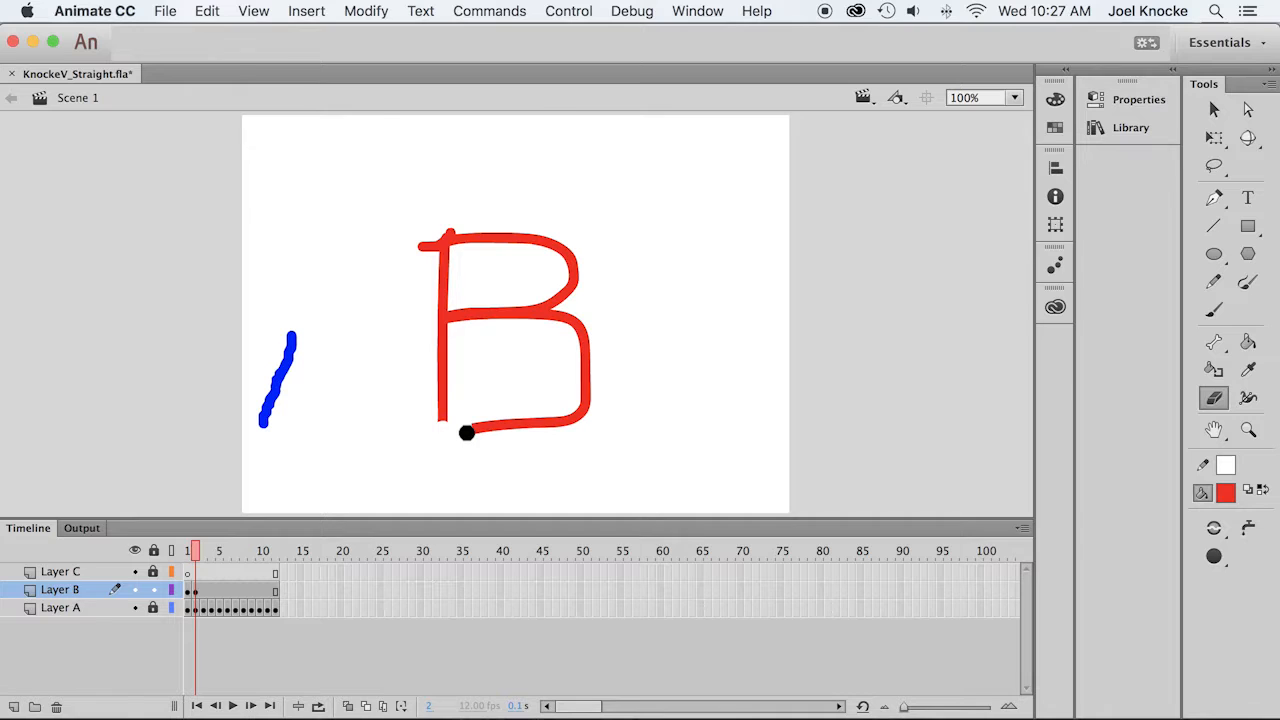
Step: Erase the B's lower bowl bit by bit along its stroke, copying the keyframe forward up to frame 6
key(F6)
mouse_move(468, 425)
mouse_down()
mouse_move(491, 434)
mouse_move(518, 413)
mouse_move(580, 423)
mouse_move(568, 405)
mouse_move(583, 380)
mouse_move(551, 394)
mouse_move(546, 363)
mouse_move(590, 358)
mouse_move(594, 326)
mouse_move(586, 314)
mouse_move(553, 318)
mouse_up()
key(F6)
key(F6)
key(F6)
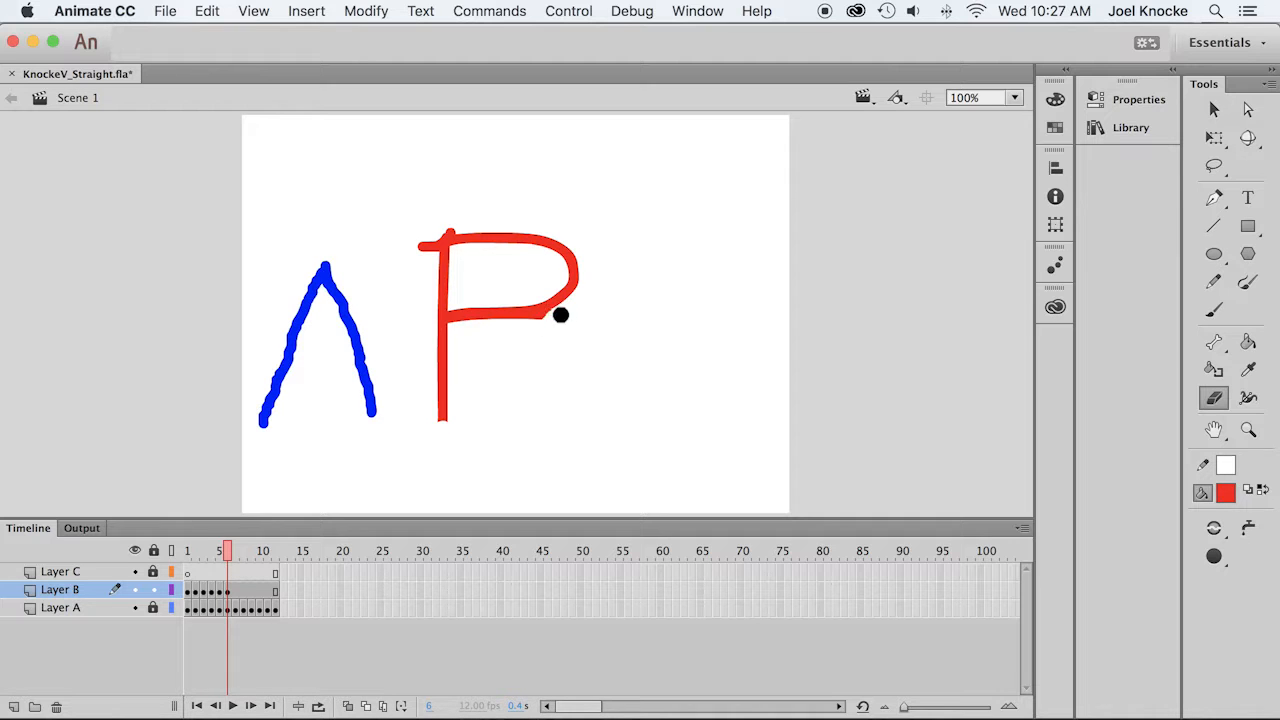
Step: Erase the B's middle bar, upper bowl and most of its stem in stages, copying the keyframe forward up to frame 12
key(F6)
key(F6)
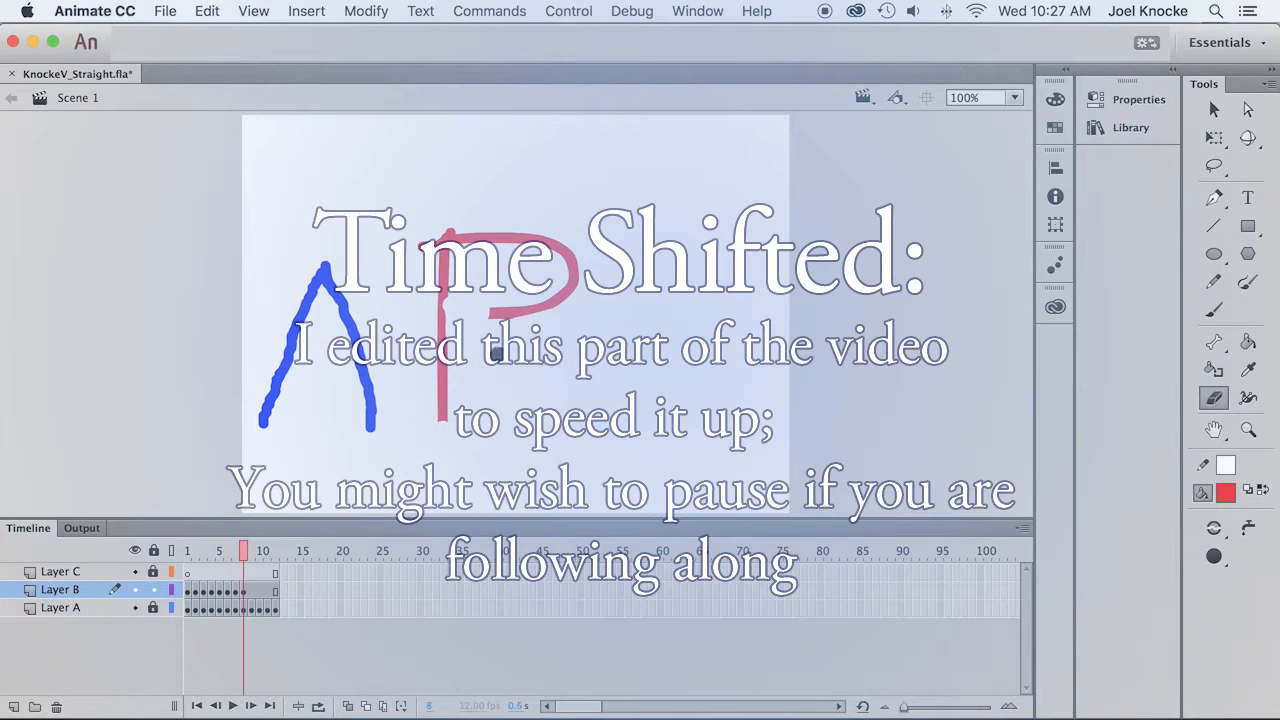
key(F6)
mouse_move(580, 288)
mouse_down()
mouse_move(522, 235)
mouse_move(501, 229)
mouse_move(498, 264)
mouse_move(486, 229)
mouse_move(426, 231)
mouse_move(418, 252)
mouse_move(472, 243)
mouse_move(449, 266)
mouse_up()
key(F6)
key(F6)
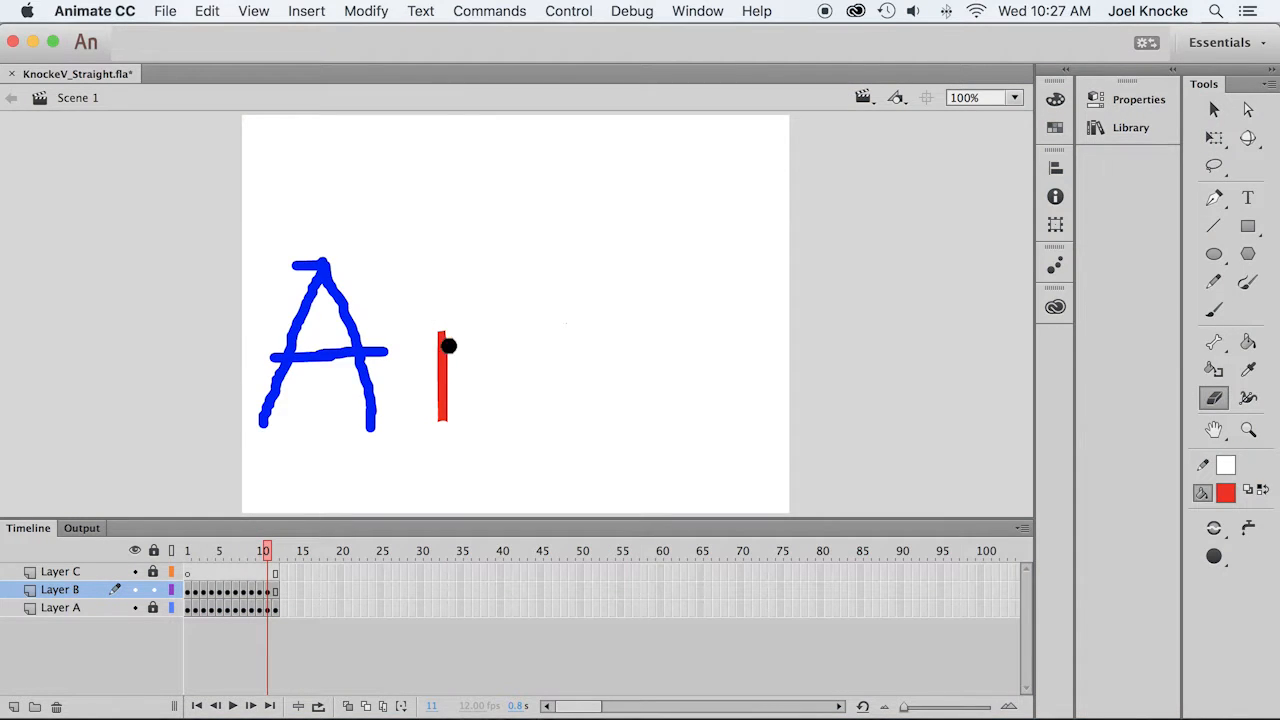
key(F6)
mouse_move(437, 323)
mouse_down()
mouse_move(443, 379)
mouse_move(454, 320)
mouse_up()
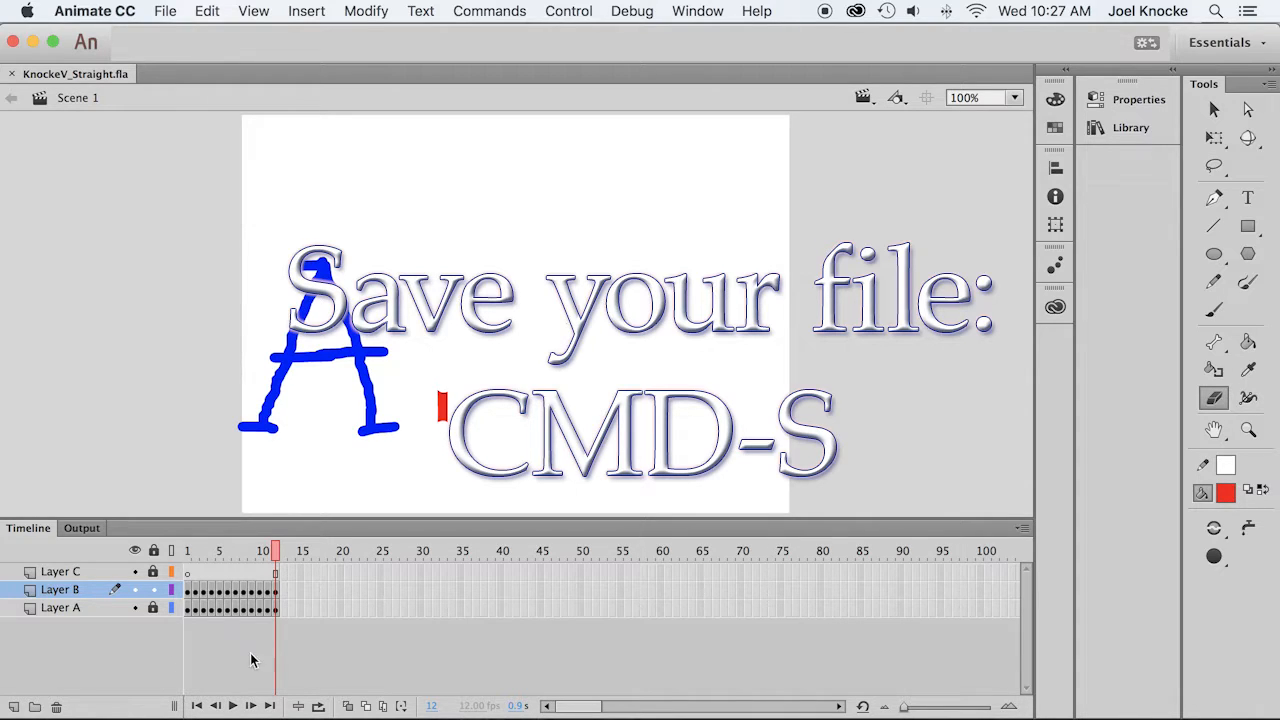
Step: Preview the animation of both letters in a loop from frame 1, stop playback, and turn looping off
click(319, 707)
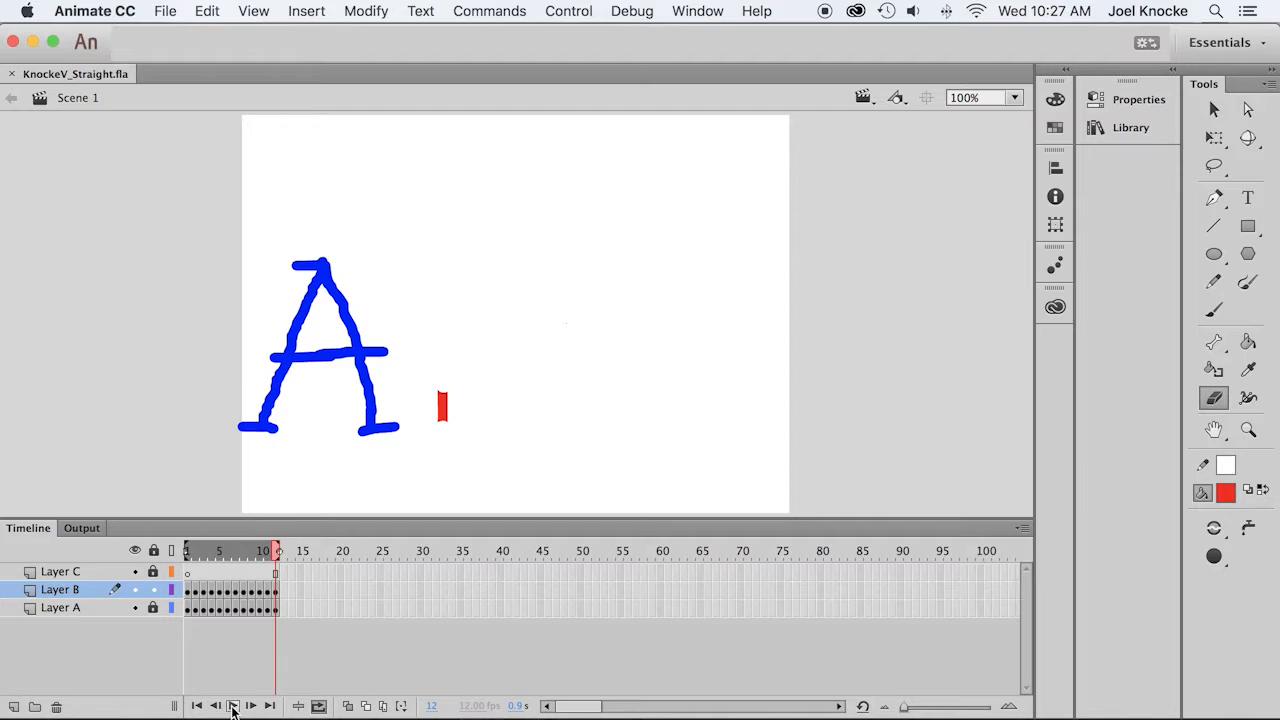
click(196, 707)
click(232, 706)
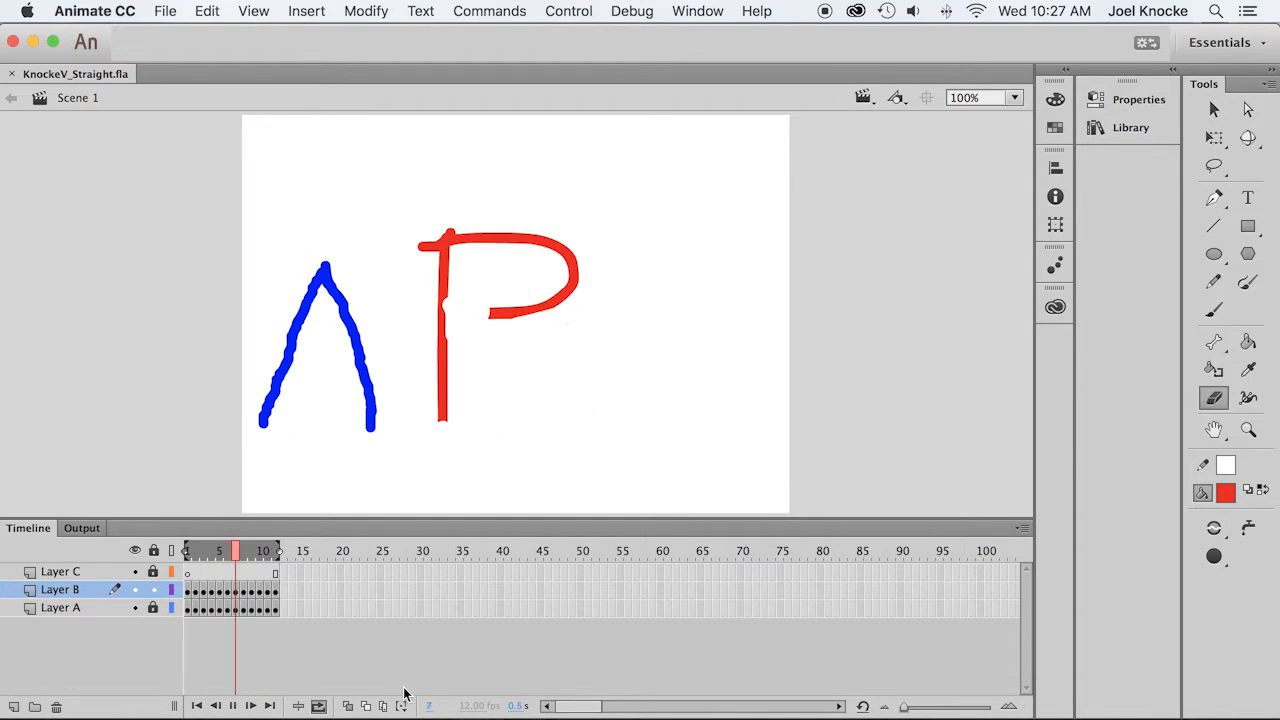
click(232, 706)
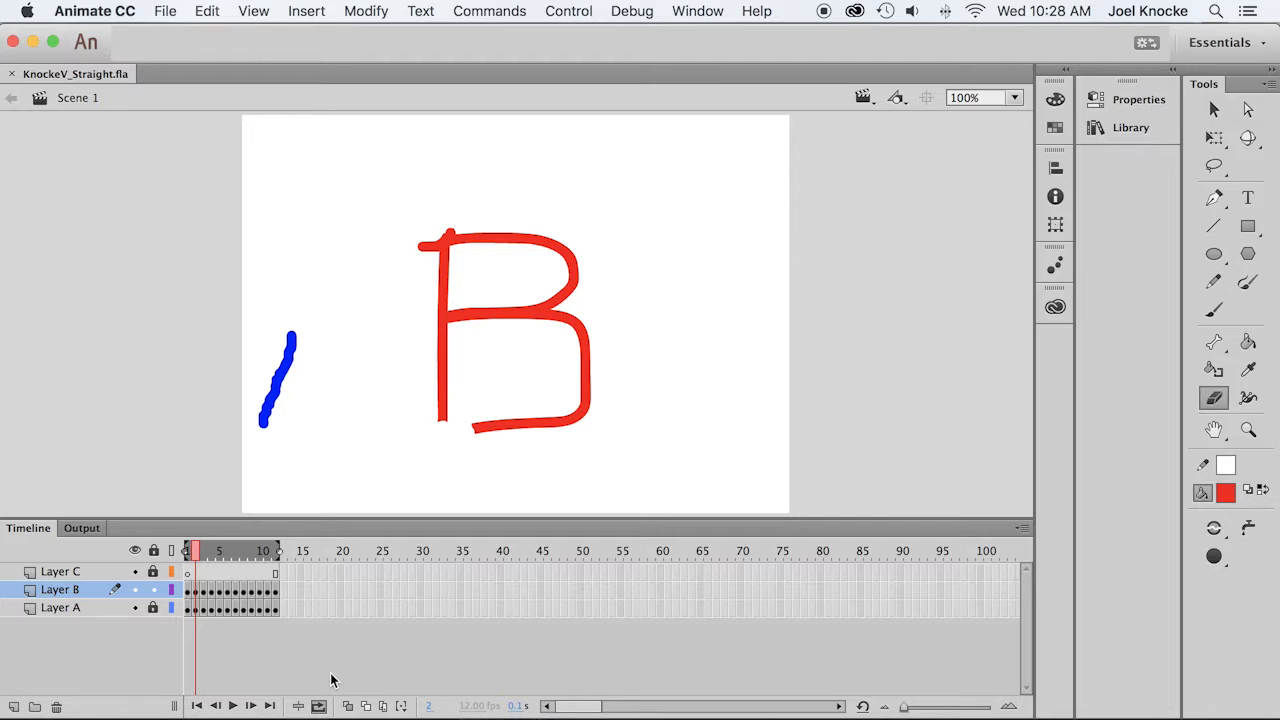
click(318, 706)
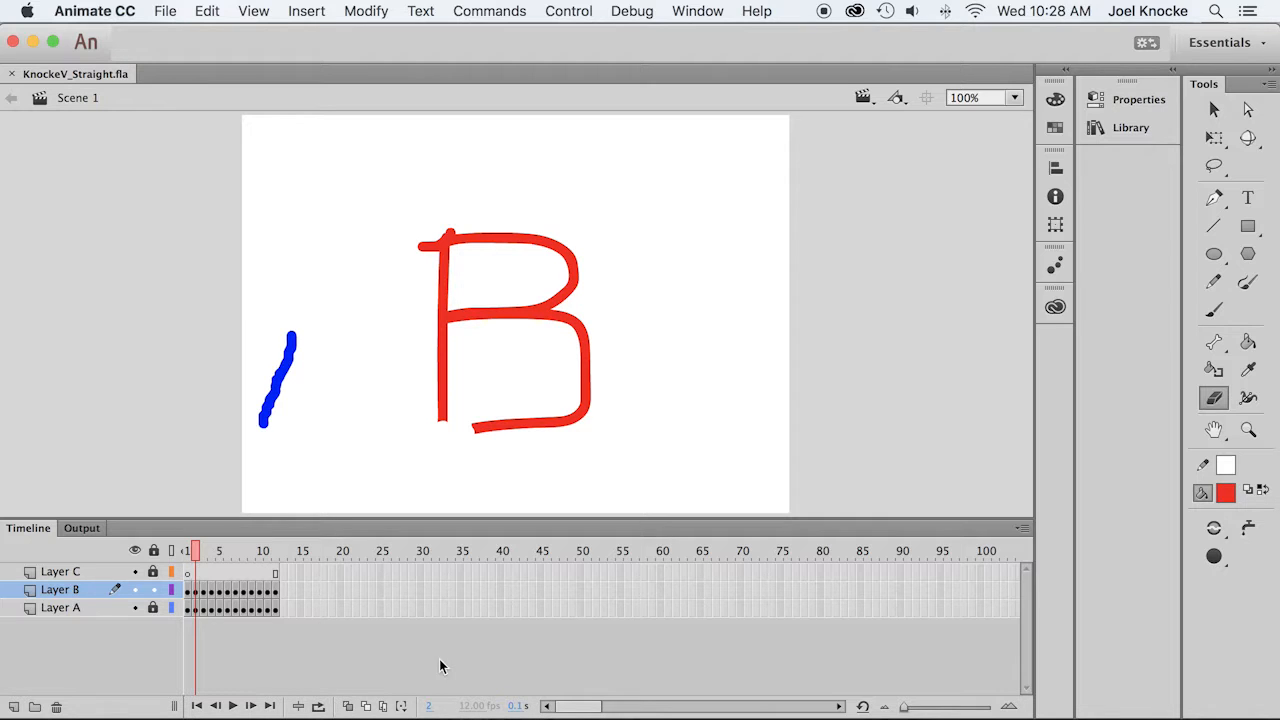
Step: Reverse the order of Layer B's keyframes from frame 1 to frame 12
drag(194, 550, 186, 551)
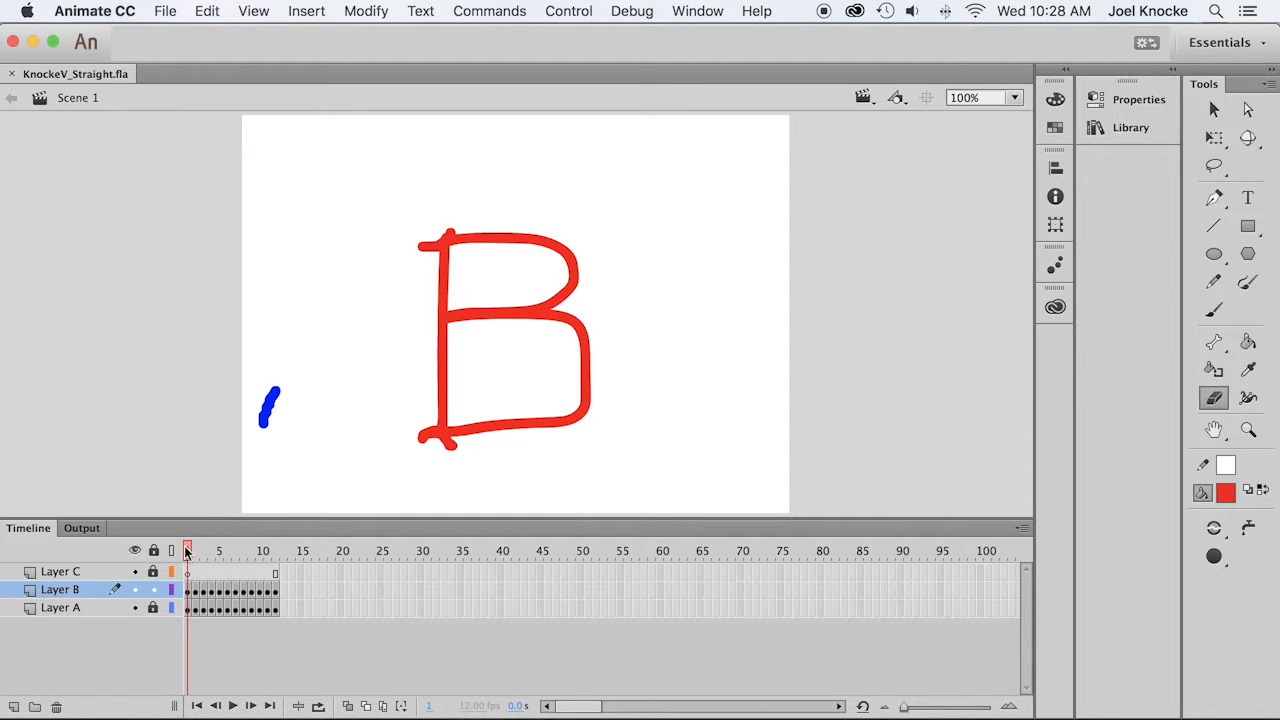
click(187, 591)
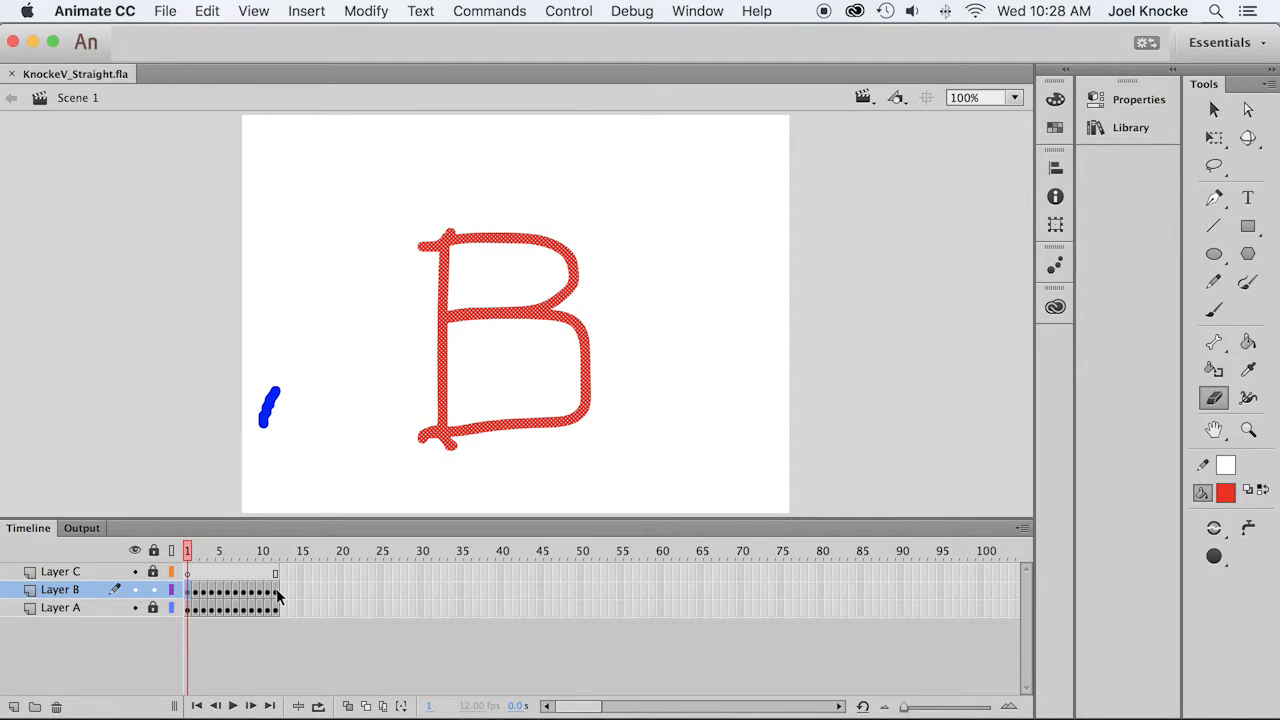
shift+click(276, 590)
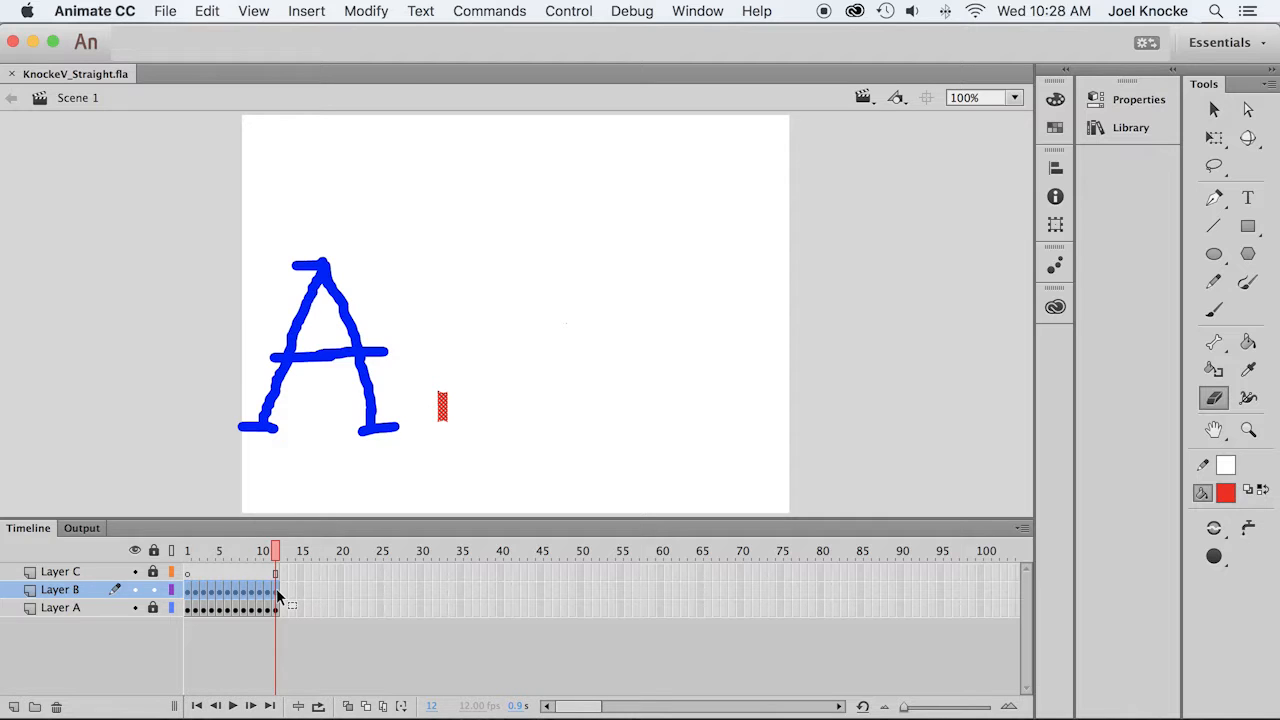
right_click(273, 588)
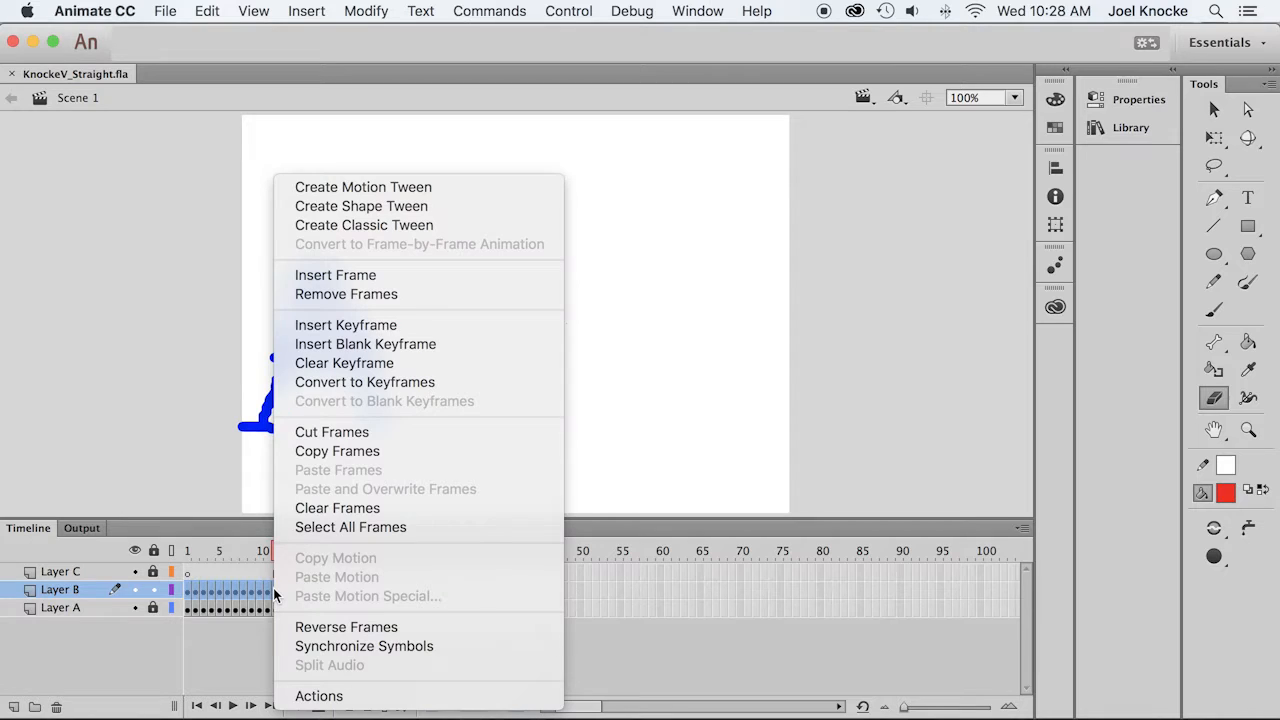
click(327, 627)
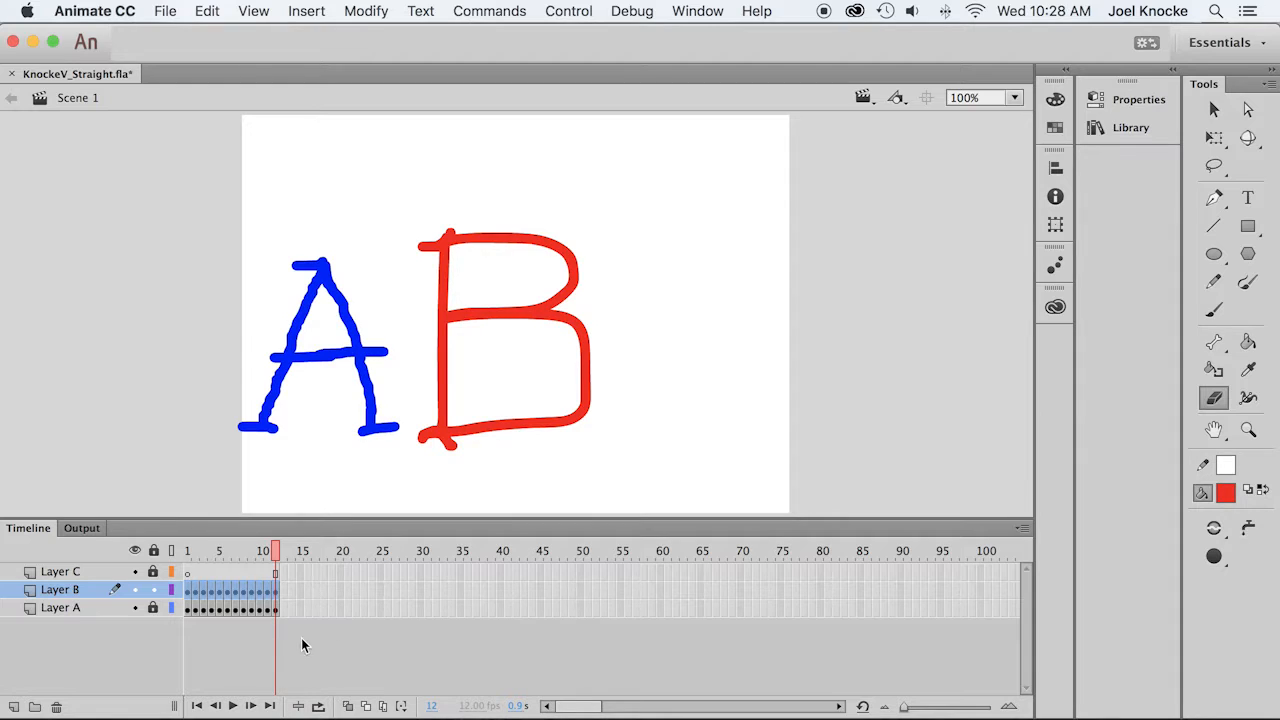
Step: Preview the animation of both letters in a loop from frame 1, stop playback, and return to the first frame
drag(274, 550, 187, 550)
click(318, 706)
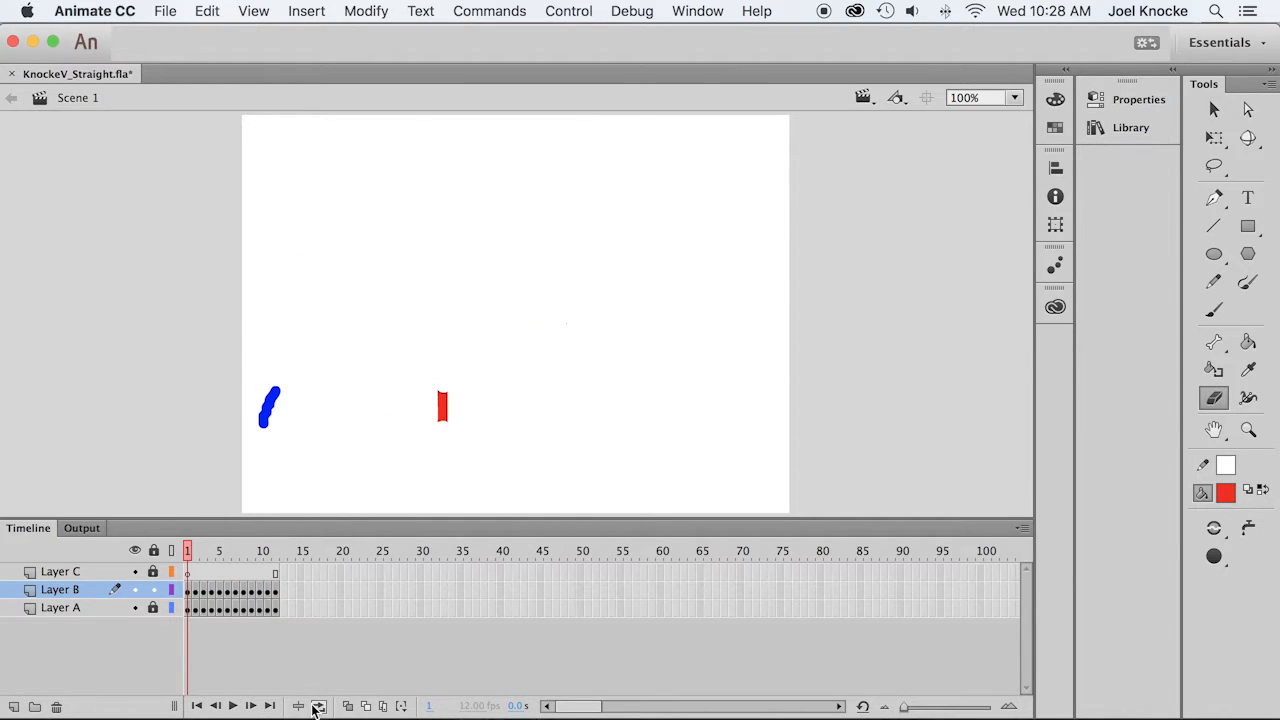
click(232, 706)
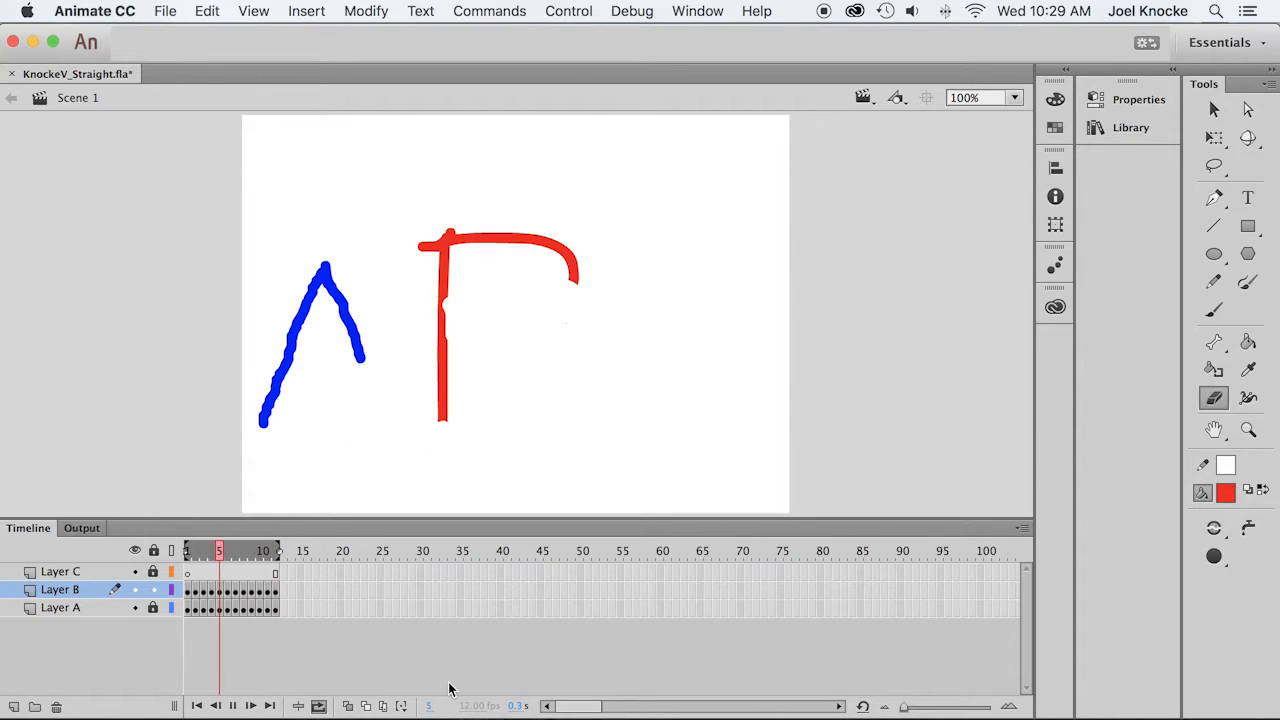
click(234, 706)
click(197, 706)
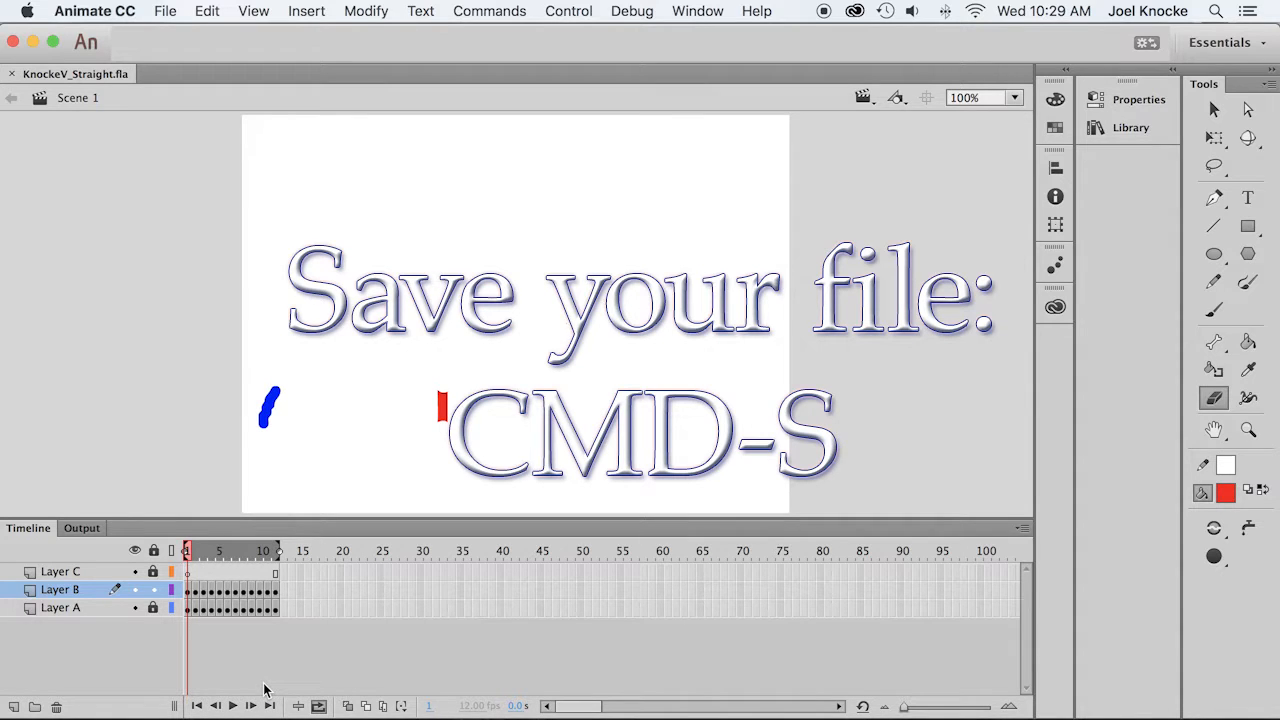
Step: Lock Layer B, make the unlocked Layer C active at frame 1, and turn off loop playback
click(152, 589)
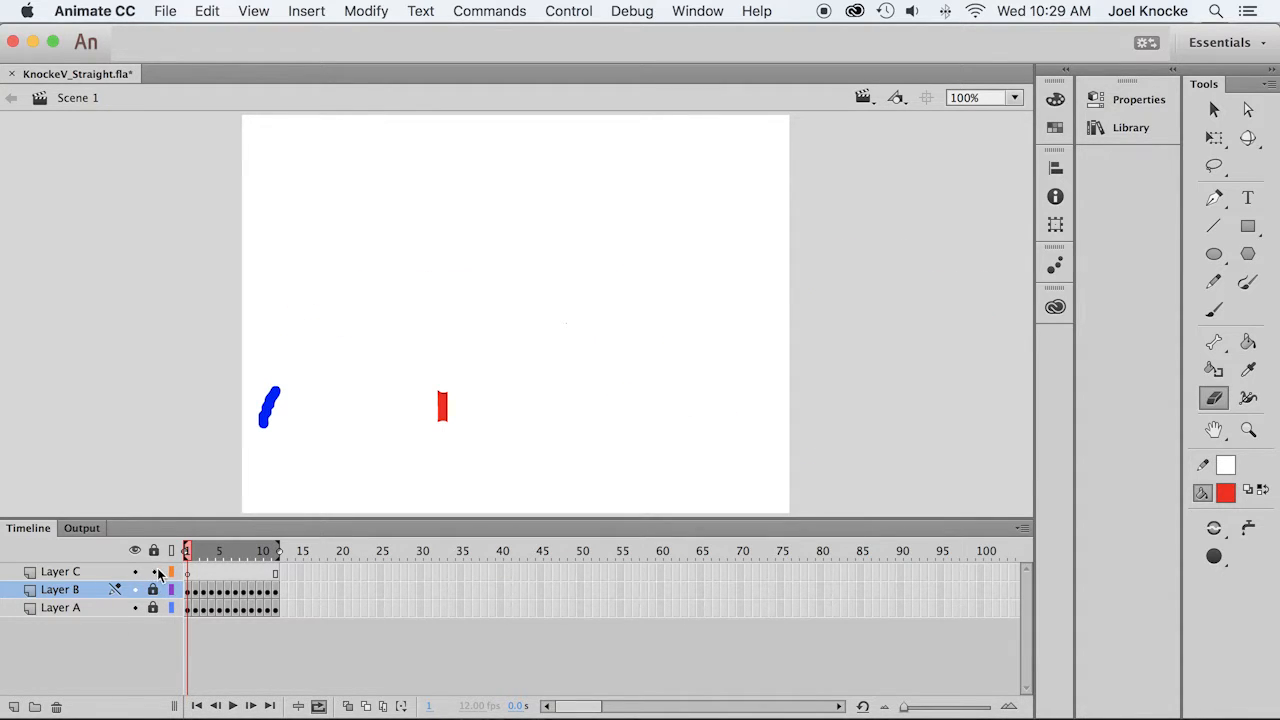
click(188, 572)
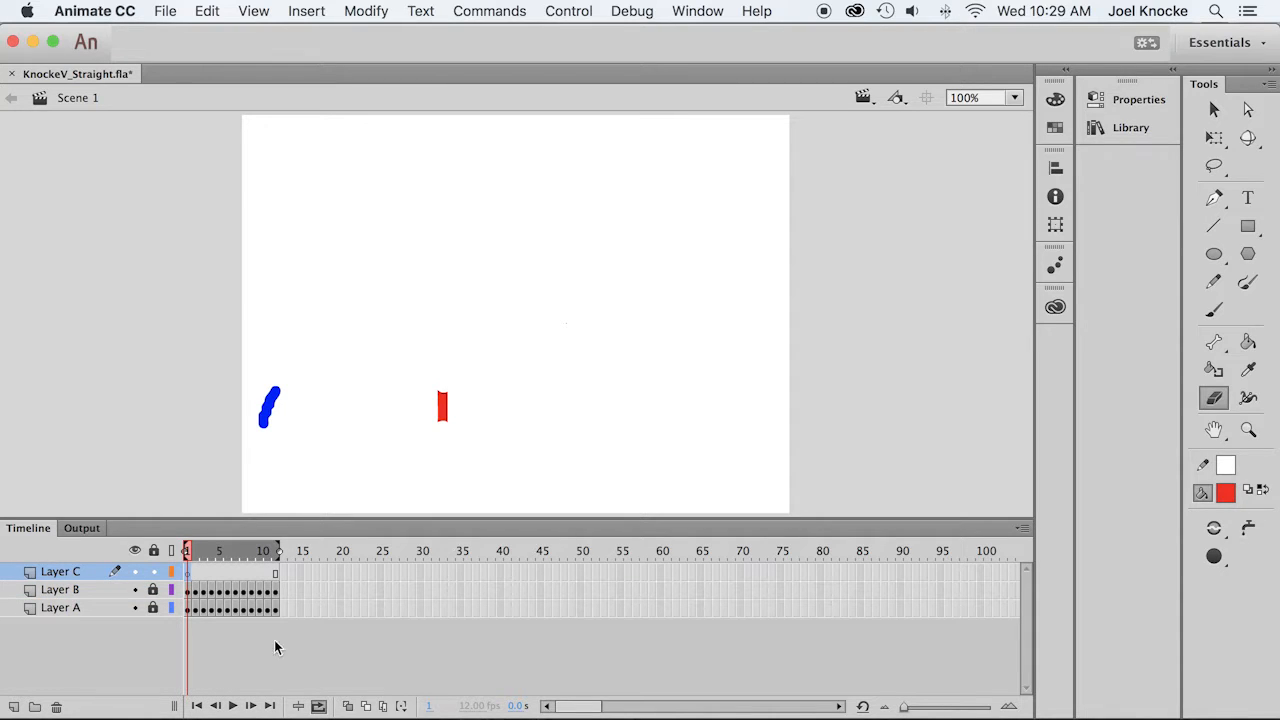
click(318, 706)
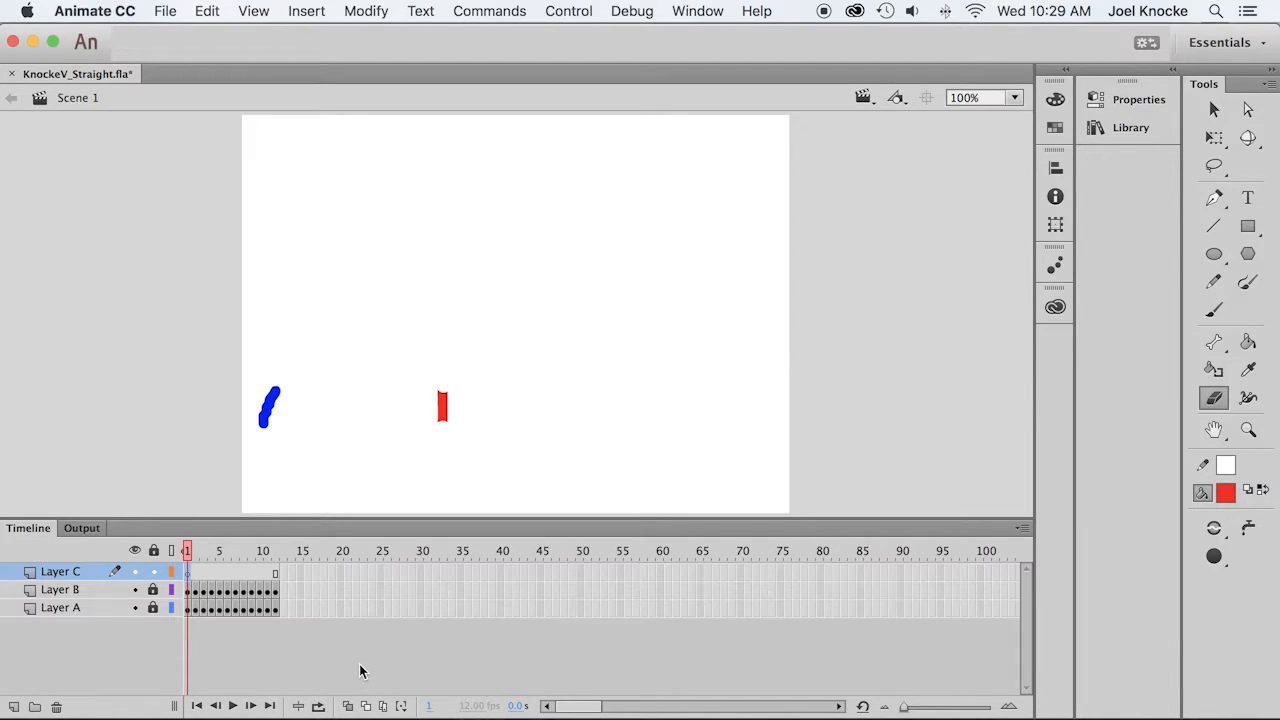
Step: Paint a large purple letter C to the right of the B on frame 1 of Layer C with the Brush tool
click(1227, 494)
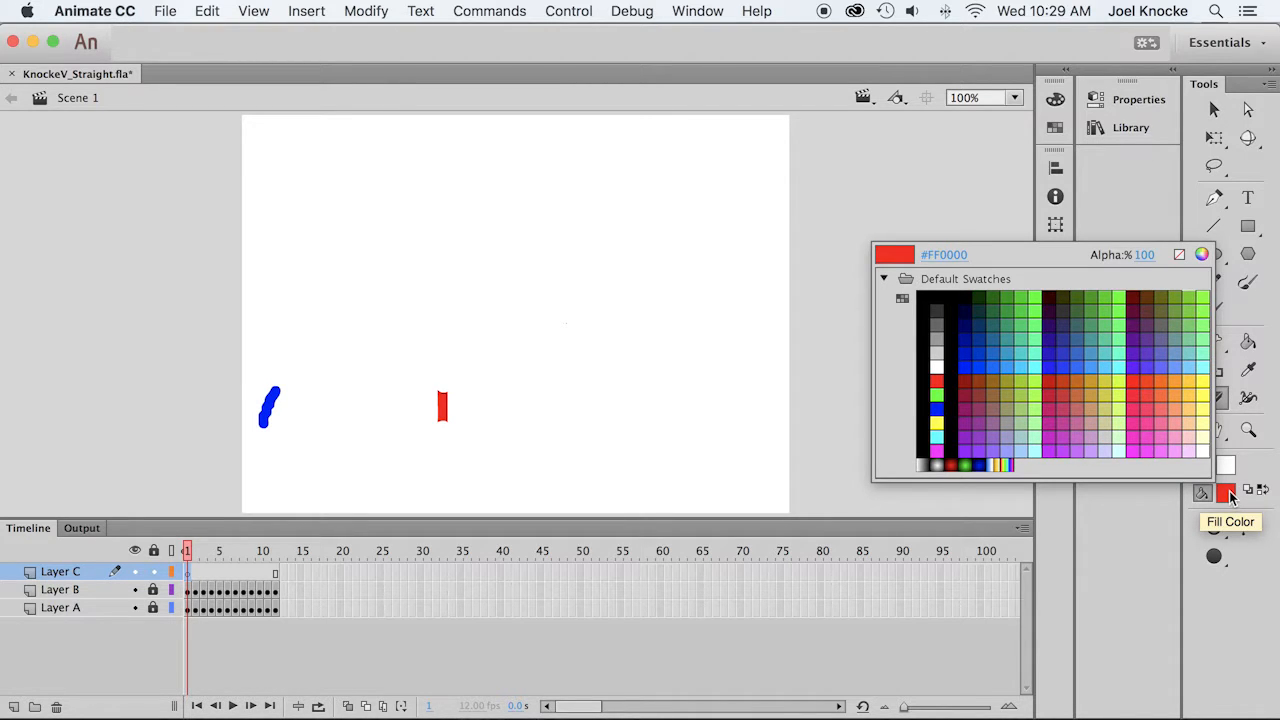
click(965, 449)
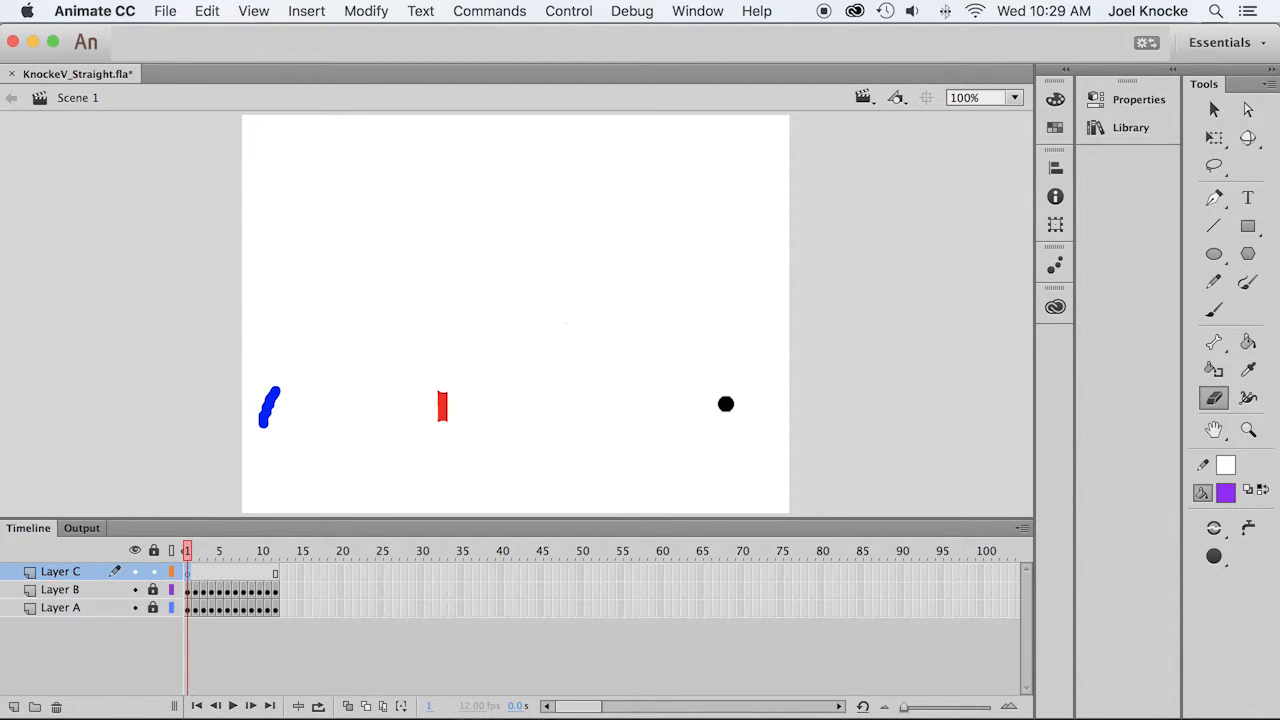
click(275, 552)
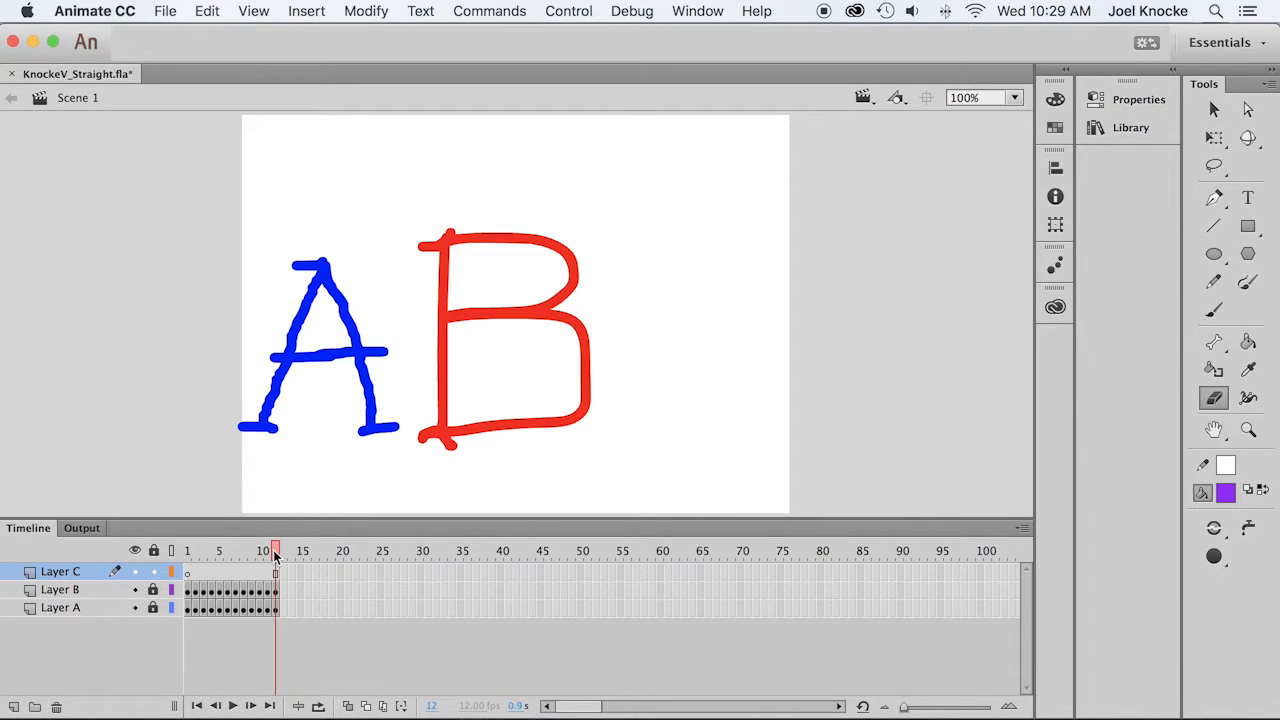
drag(275, 552, 186, 552)
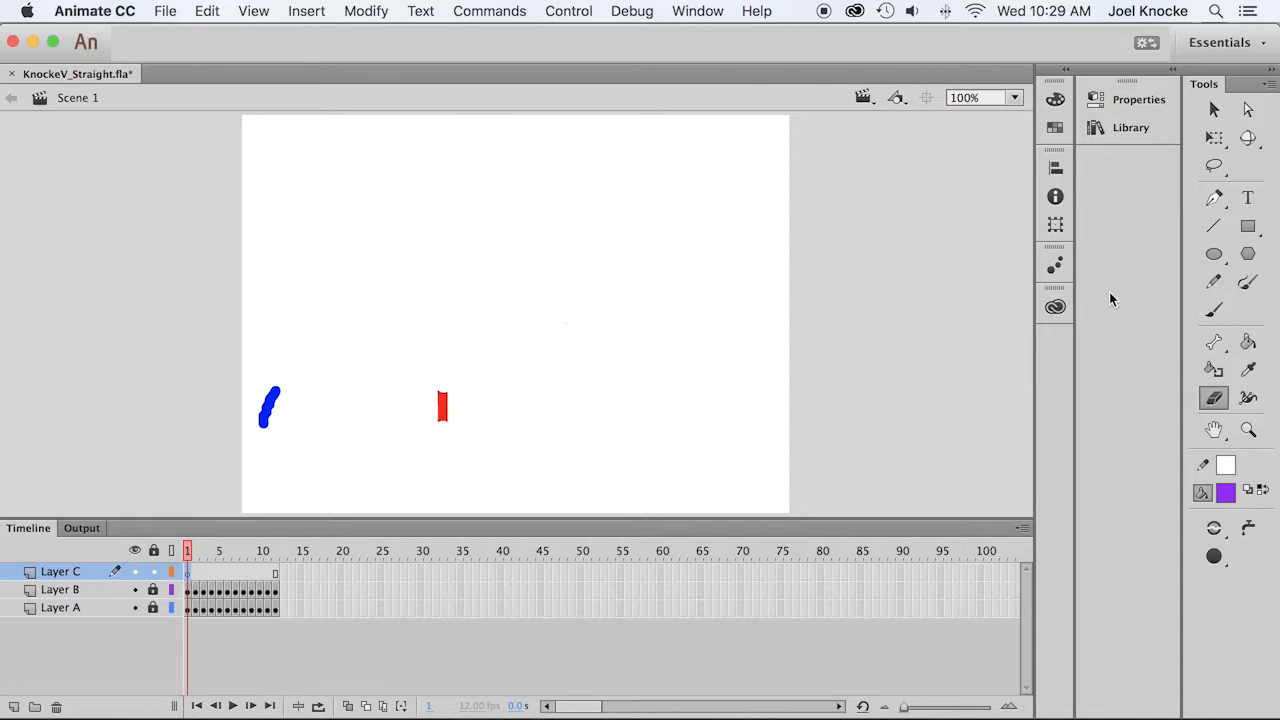
click(1221, 311)
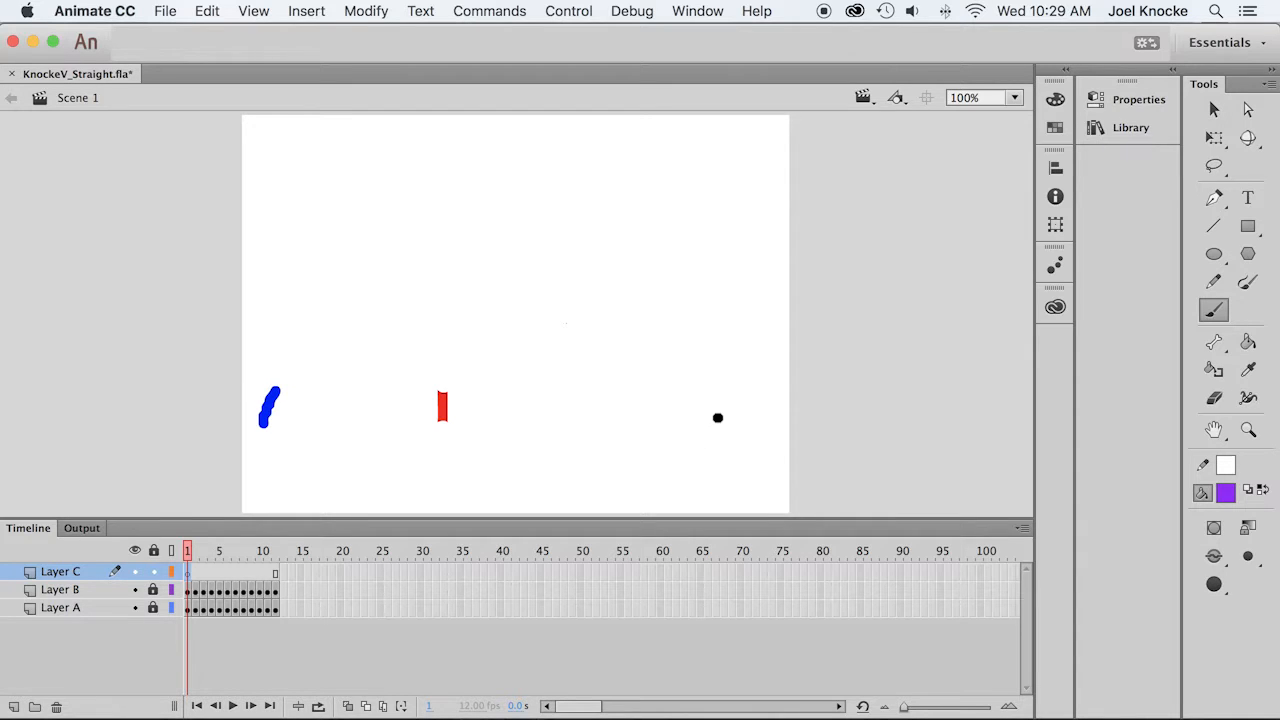
mouse_move(719, 416)
mouse_down()
mouse_move(658, 429)
mouse_move(628, 408)
mouse_move(610, 369)
mouse_move(611, 273)
mouse_move(653, 218)
mouse_move(689, 211)
mouse_move(731, 249)
mouse_up()
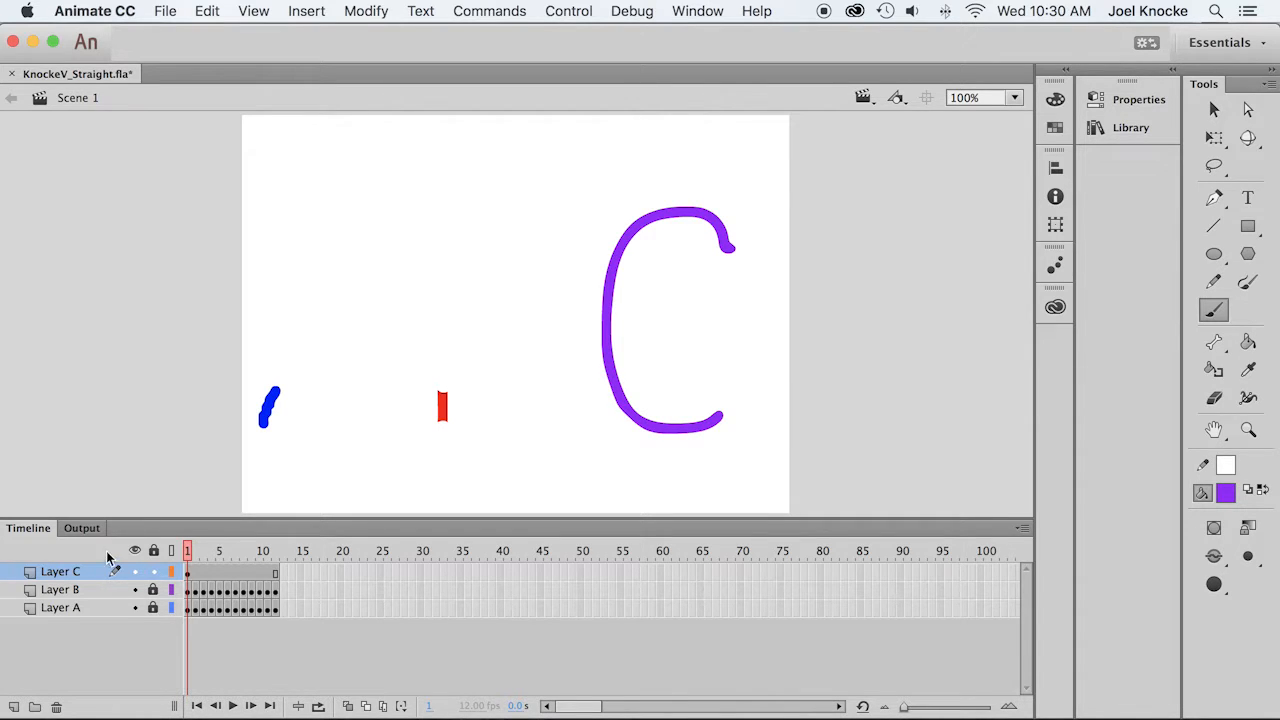
Step: Copy Layer C's keyframe to frame 2 and squash the C downward with Free Transform, pivoting on its bottom edge
click(187, 572)
click(1214, 144)
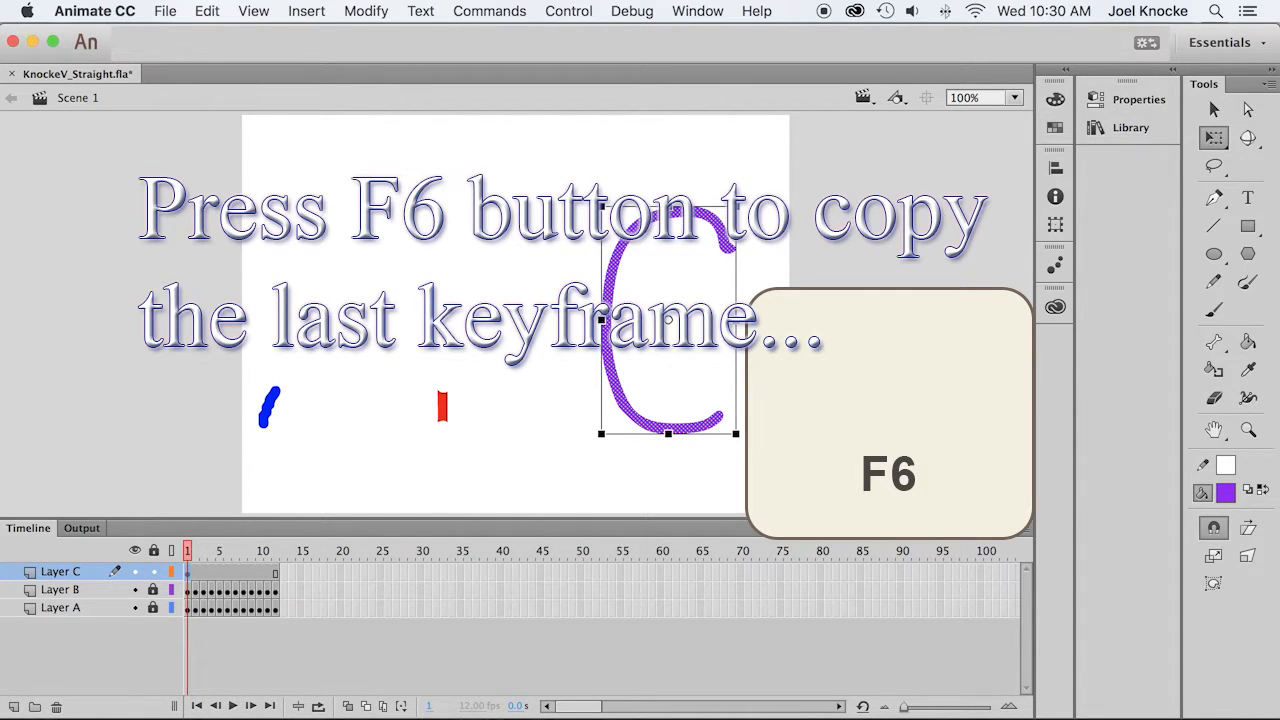
key(F6)
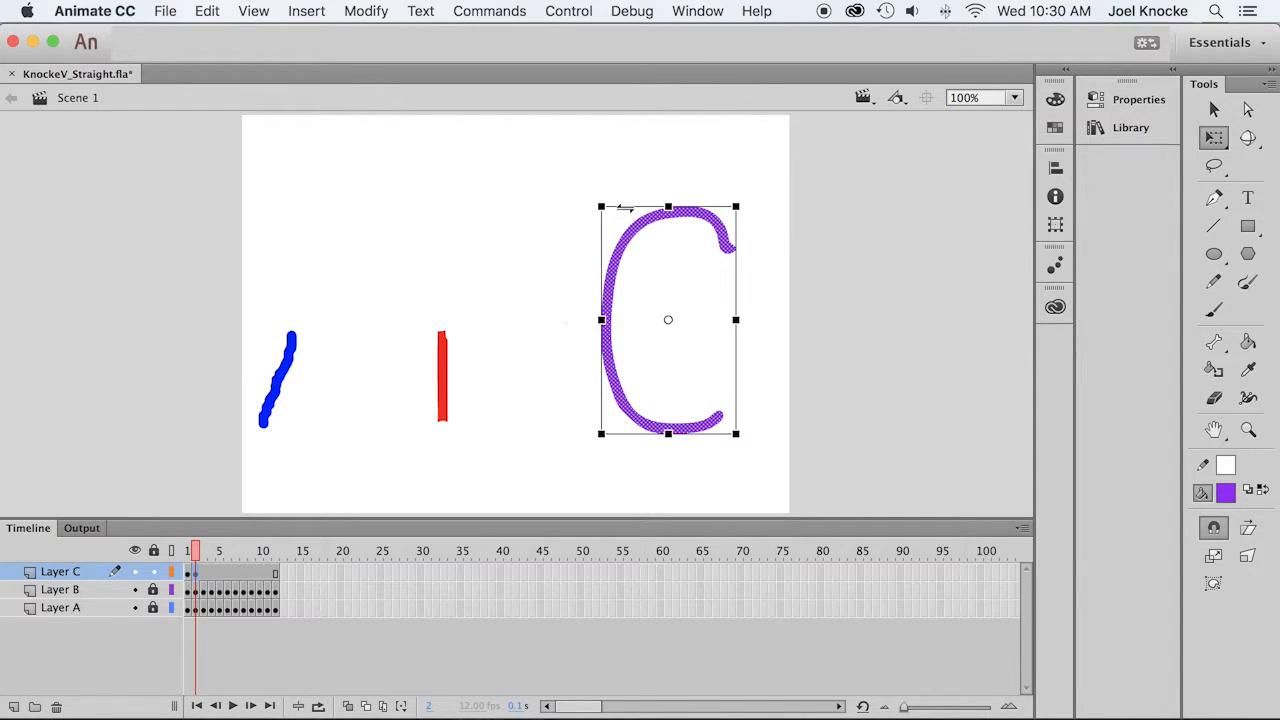
drag(669, 321, 670, 434)
drag(669, 207, 669, 248)
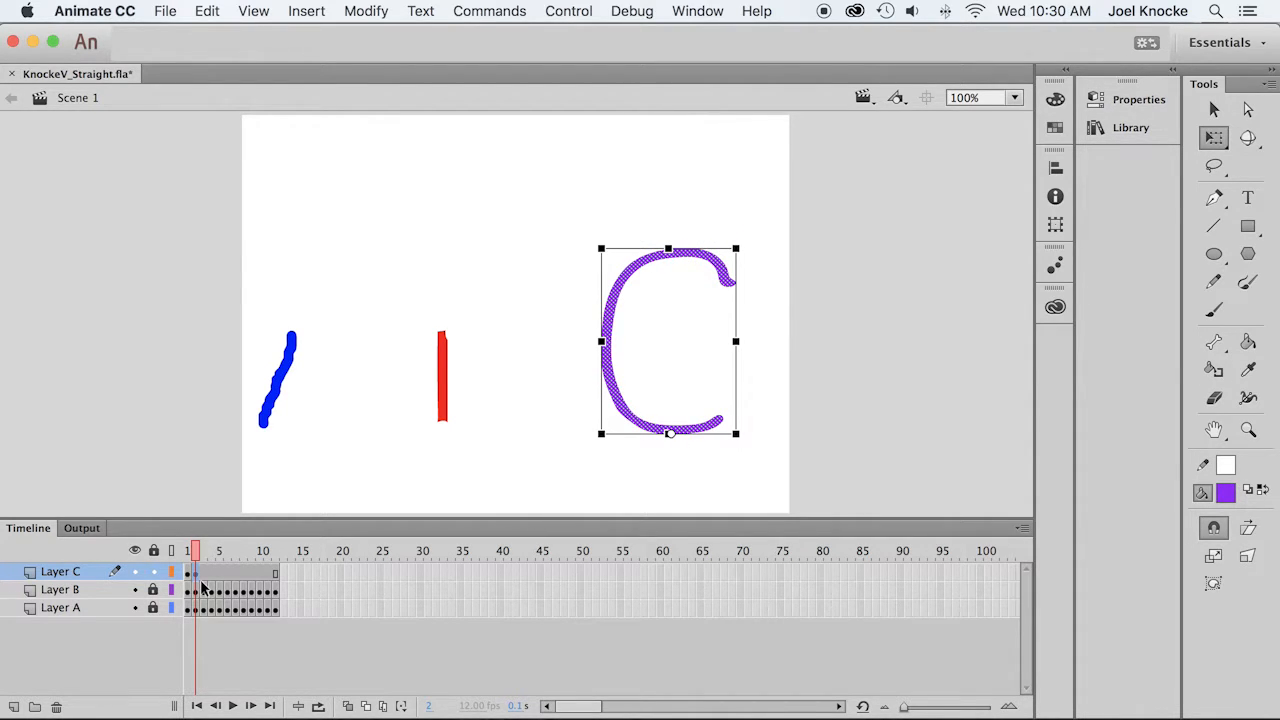
Step: Copy Layer C's keyframe to frames 3 and 4, skewing the C left on frame 3 and back to the right on frame 4 about its bottom edge
key(F6)
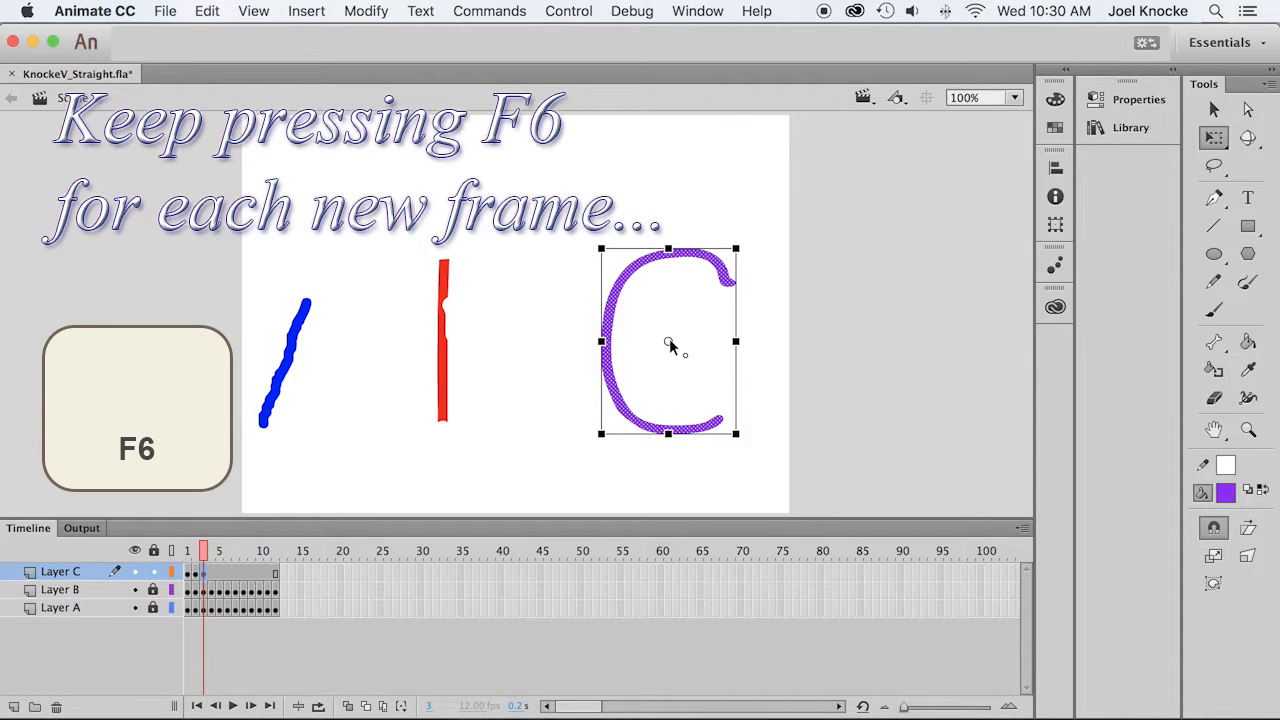
drag(669, 341, 668, 434)
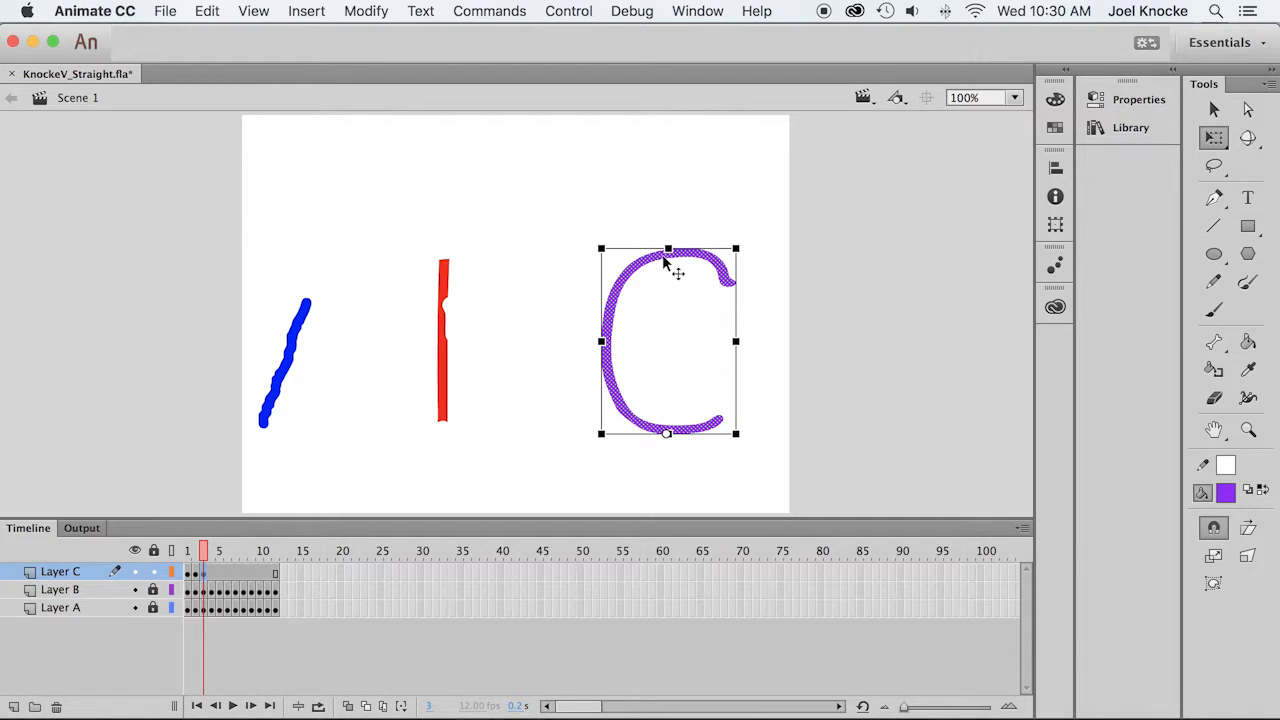
drag(668, 249, 600, 258)
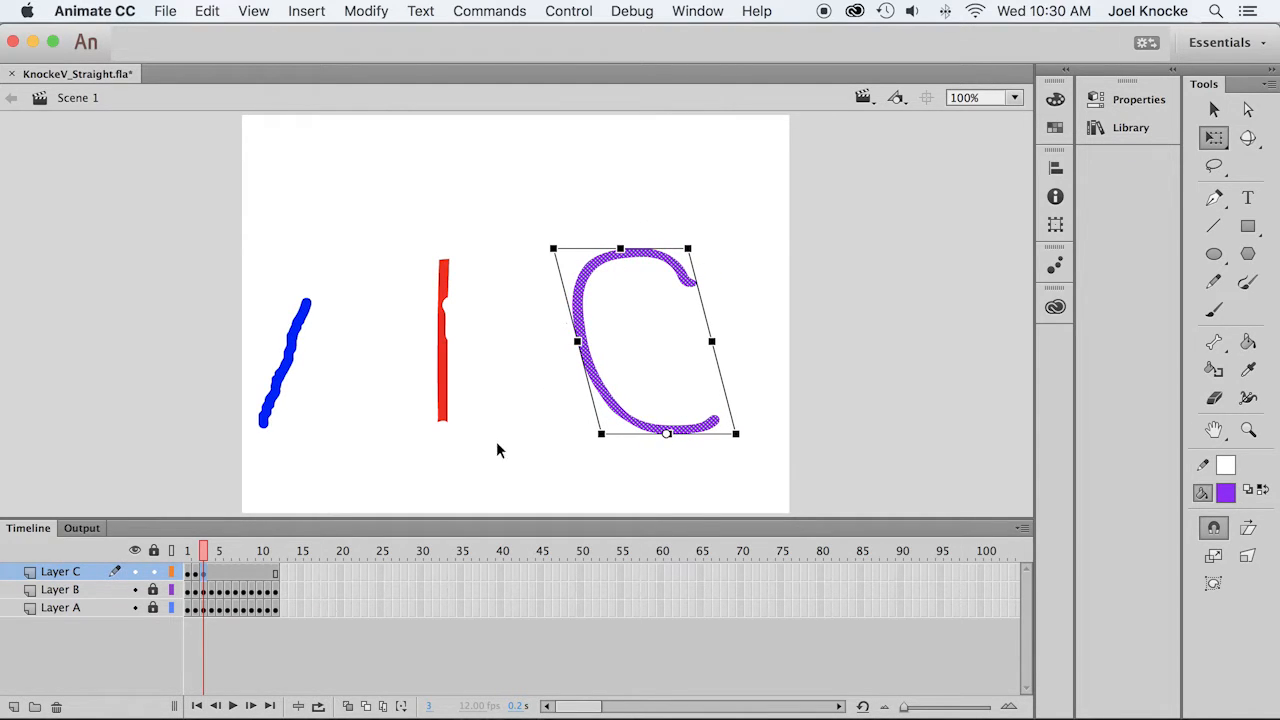
key(period)
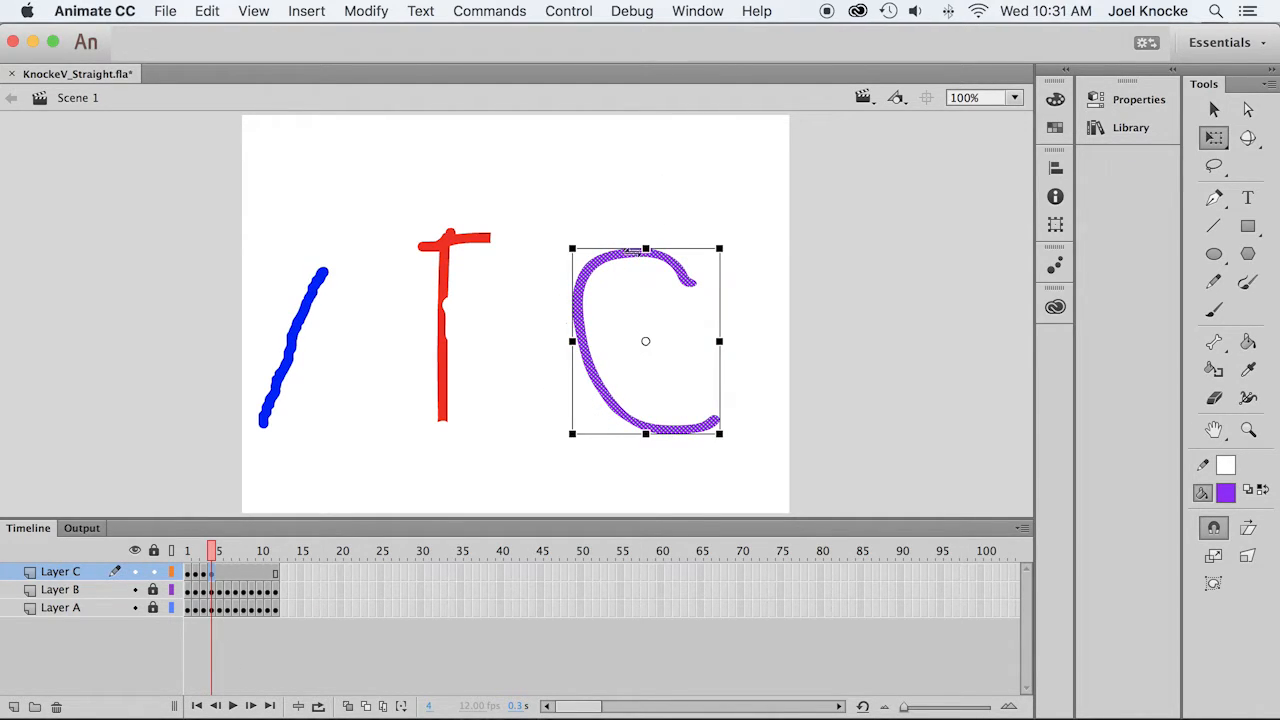
drag(645, 343, 644, 442)
drag(620, 246, 681, 247)
Step: Copy Layer C's keyframe to frame 5, skew the C upright about its bottom edge, and stretch it well above its original height
key(period)
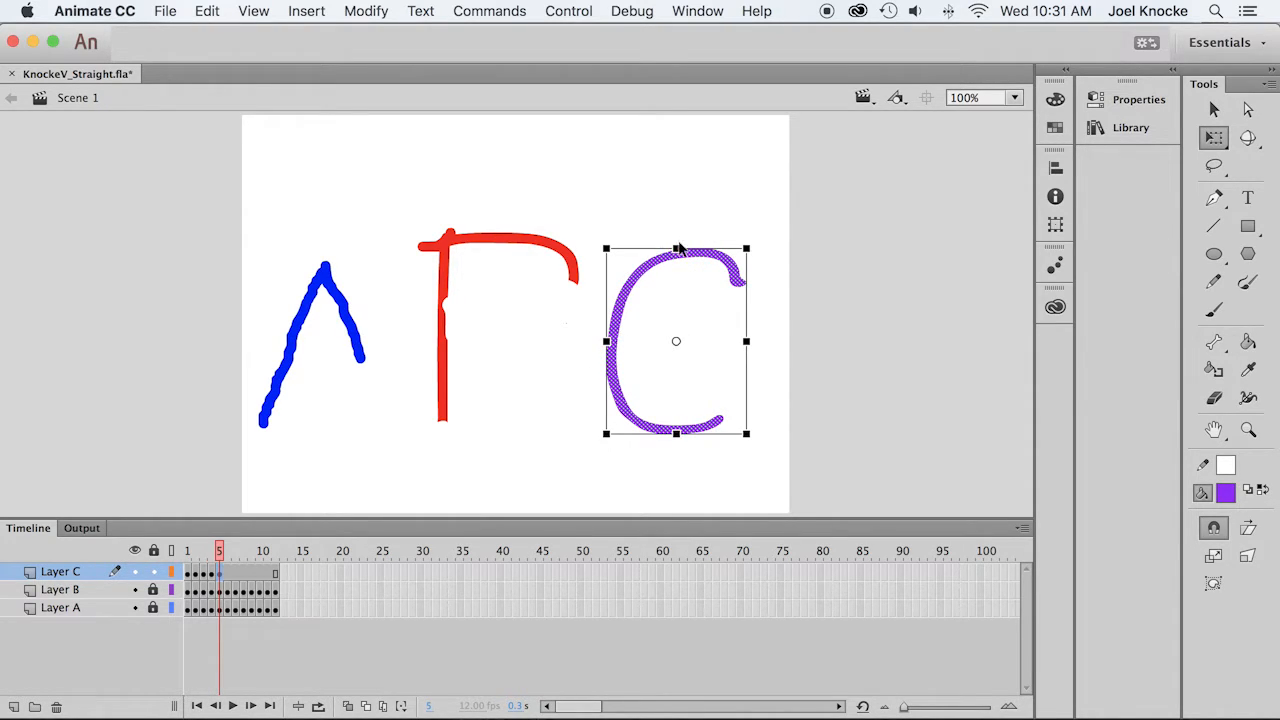
drag(676, 341, 676, 433)
drag(676, 251, 651, 256)
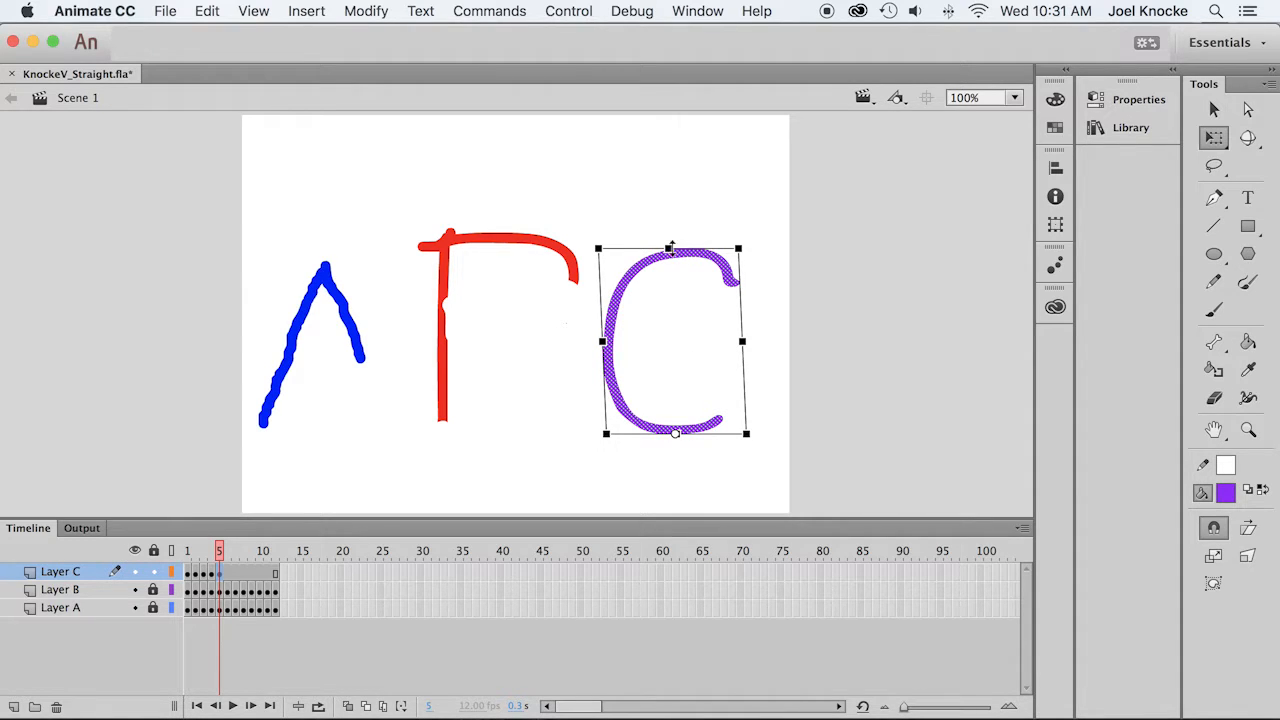
drag(672, 248, 665, 165)
Step: Copy Layer C's keyframe to frame 6 and shorten the C slightly from the top, pivoting on its bottom edge
key(period)
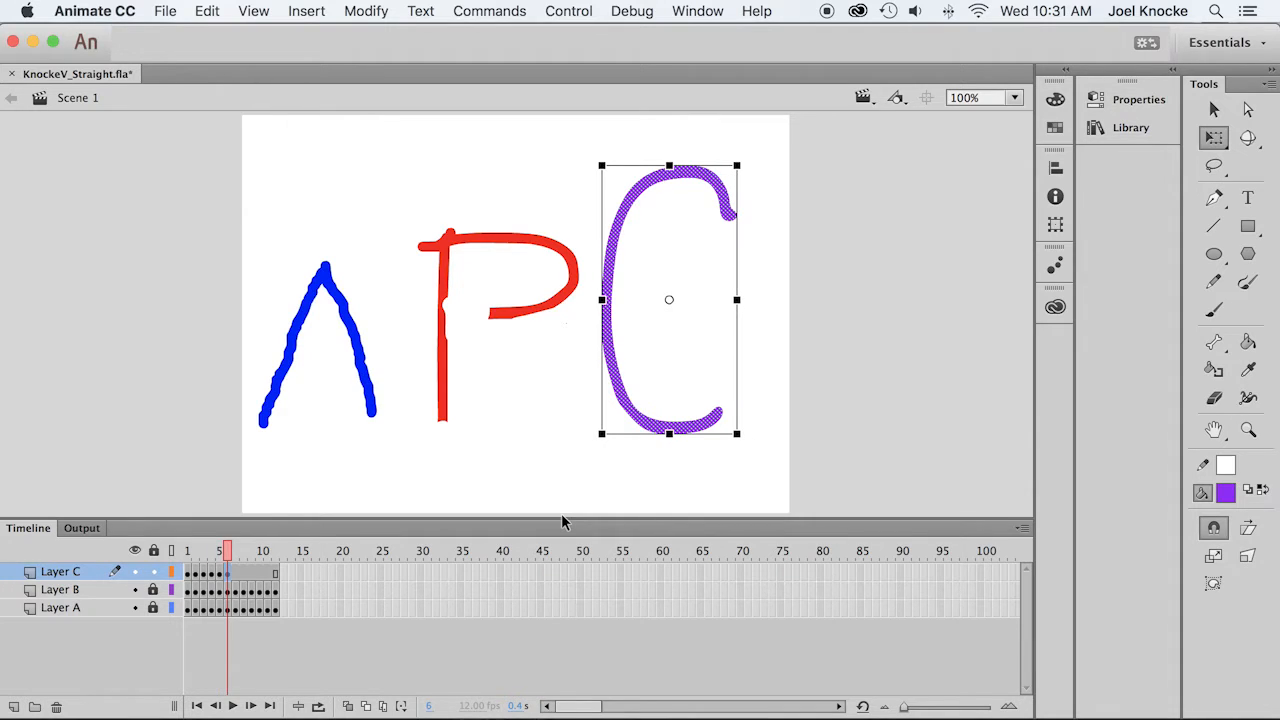
key(period)
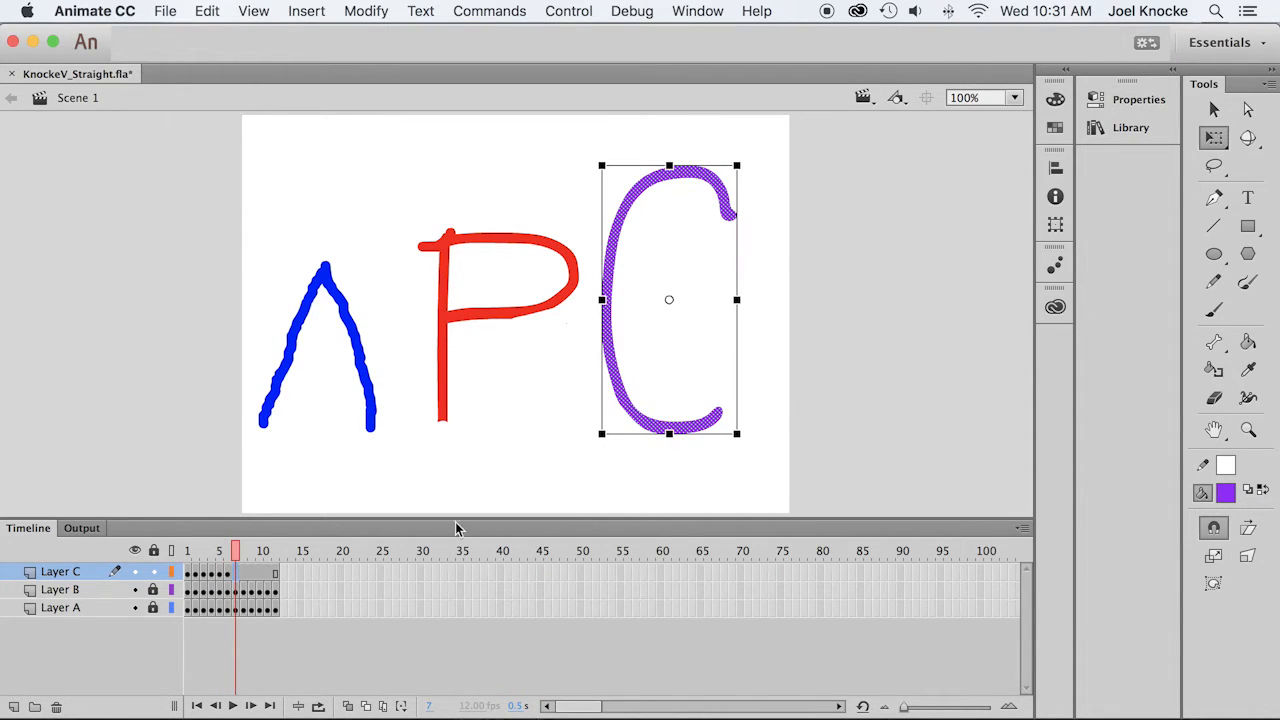
drag(670, 302, 669, 433)
drag(670, 165, 670, 184)
key(Return)
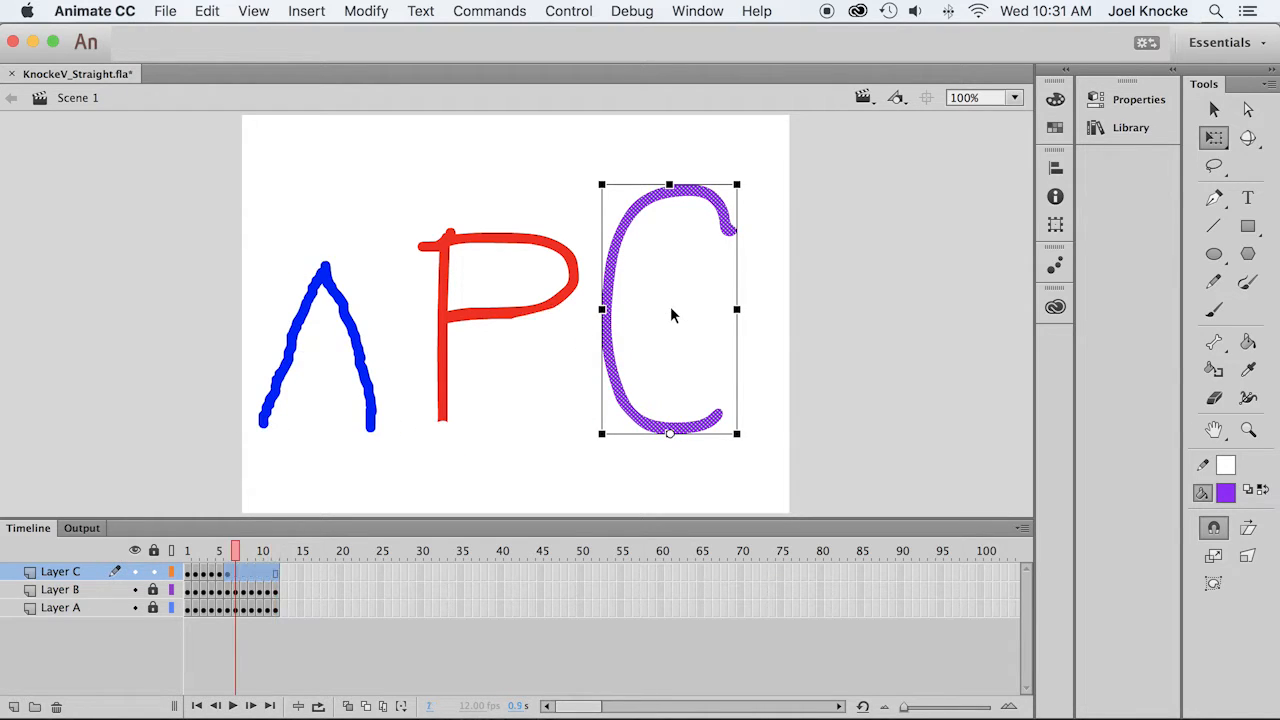
click(228, 573)
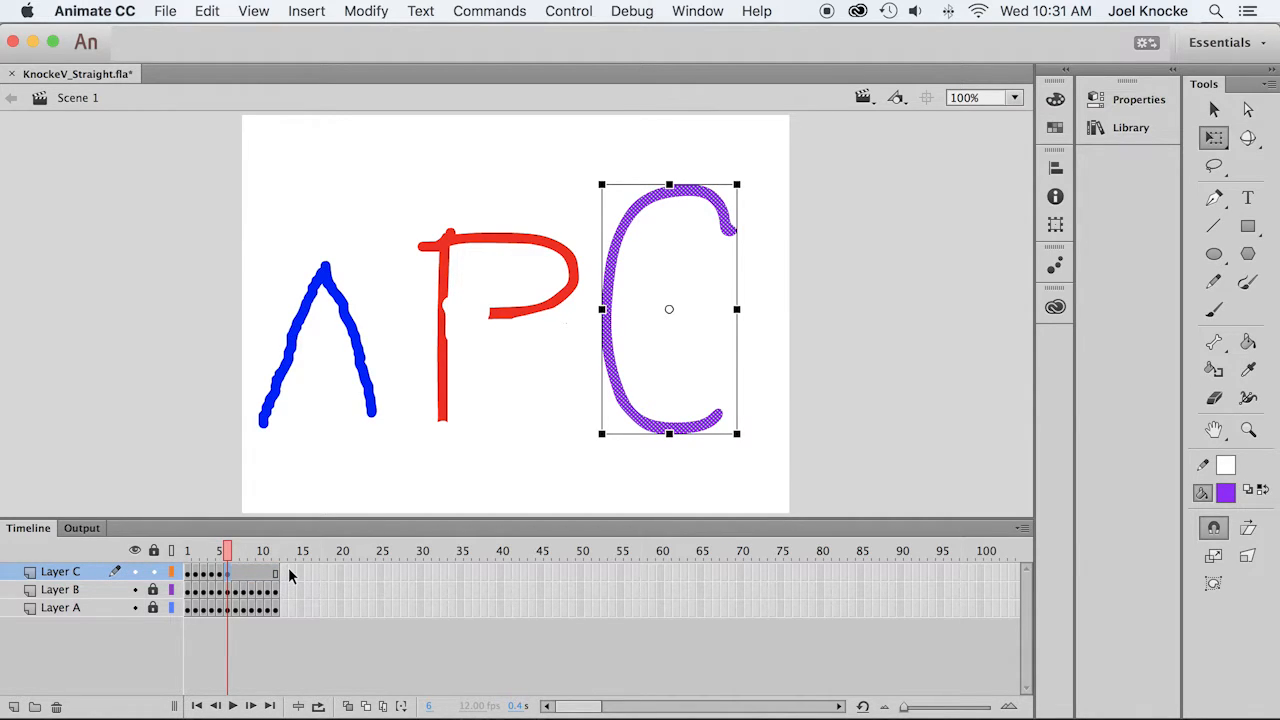
Step: Copy Layer C's keyframe to frames 7 and 8, squashing the C further down toward its bottom edge on each frame
key(period)
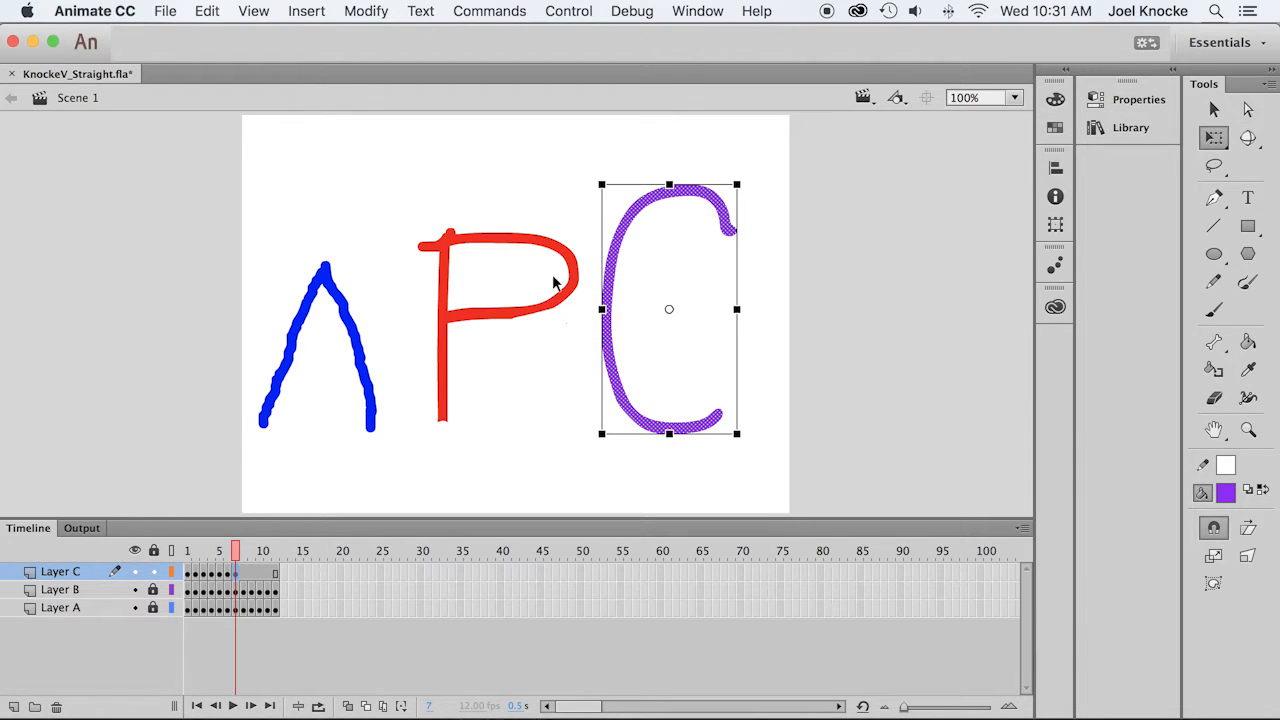
drag(669, 432, 673, 433)
drag(662, 182, 669, 218)
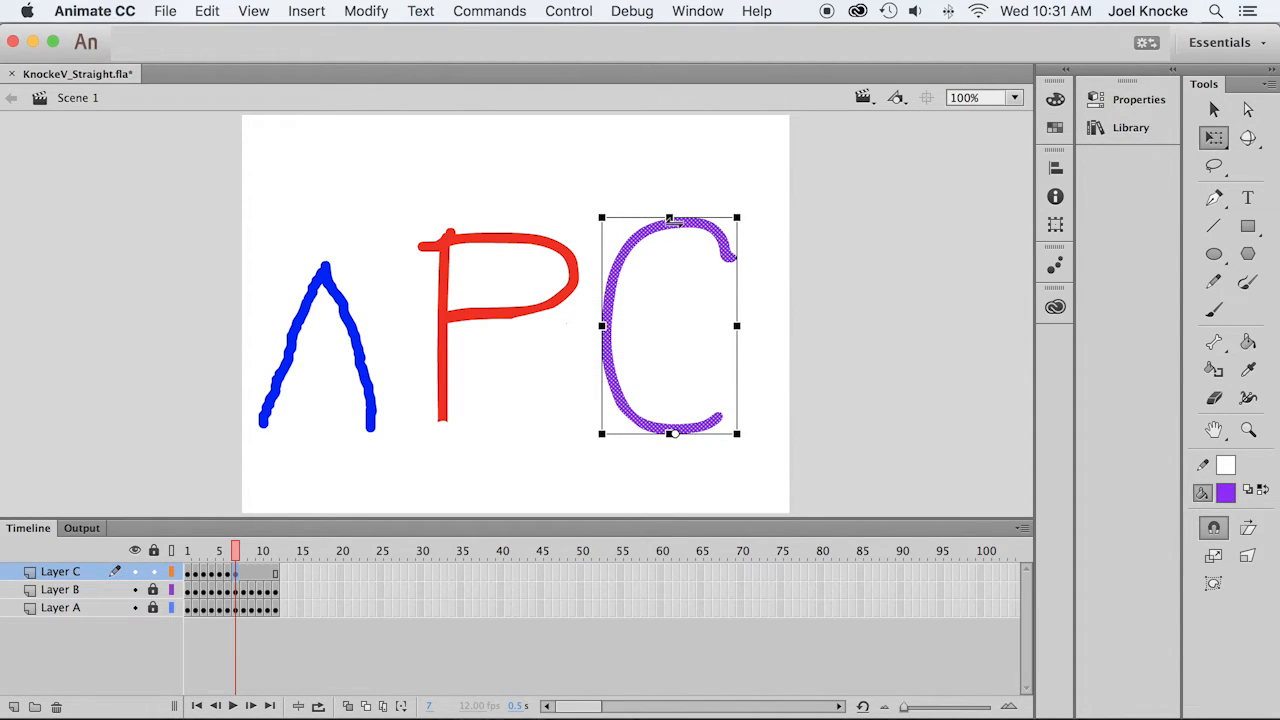
key(.)
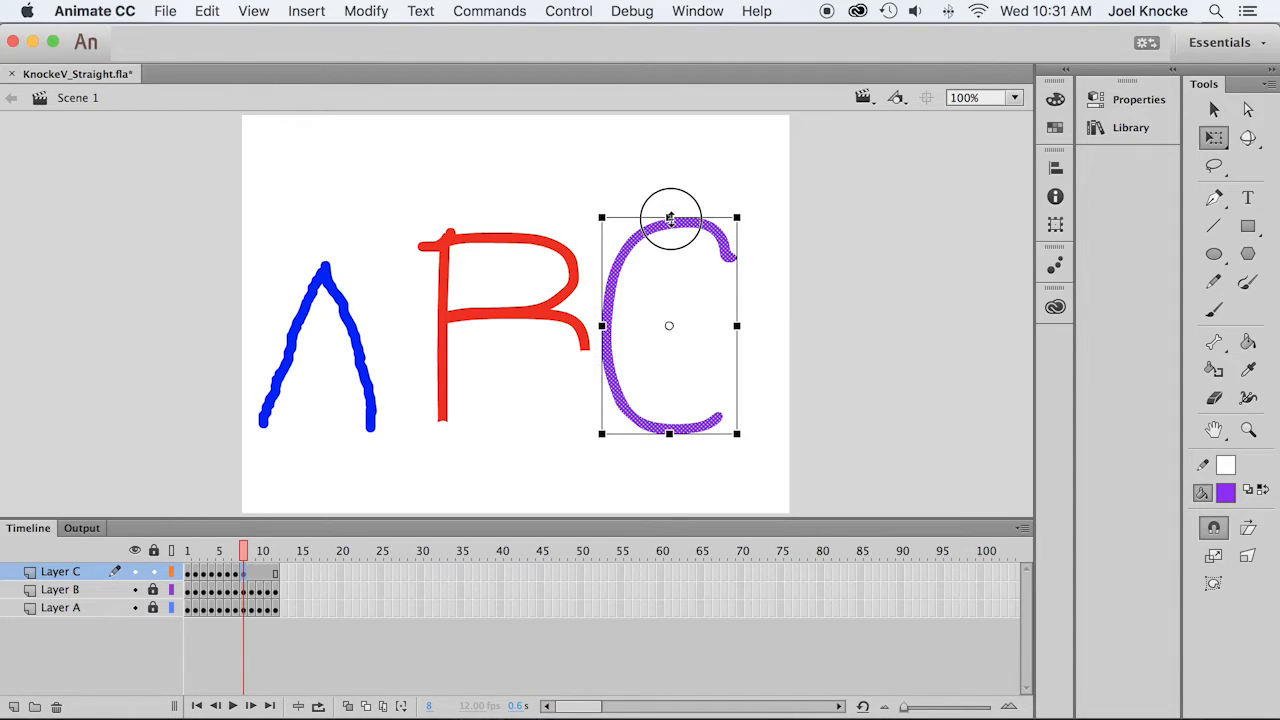
drag(669, 325, 670, 433)
drag(669, 218, 668, 252)
Step: Copy Layer C's keyframe to frame 9, stretch the C slightly upward from its bottom edge, and copy the keyframe to frame 10
key(.)
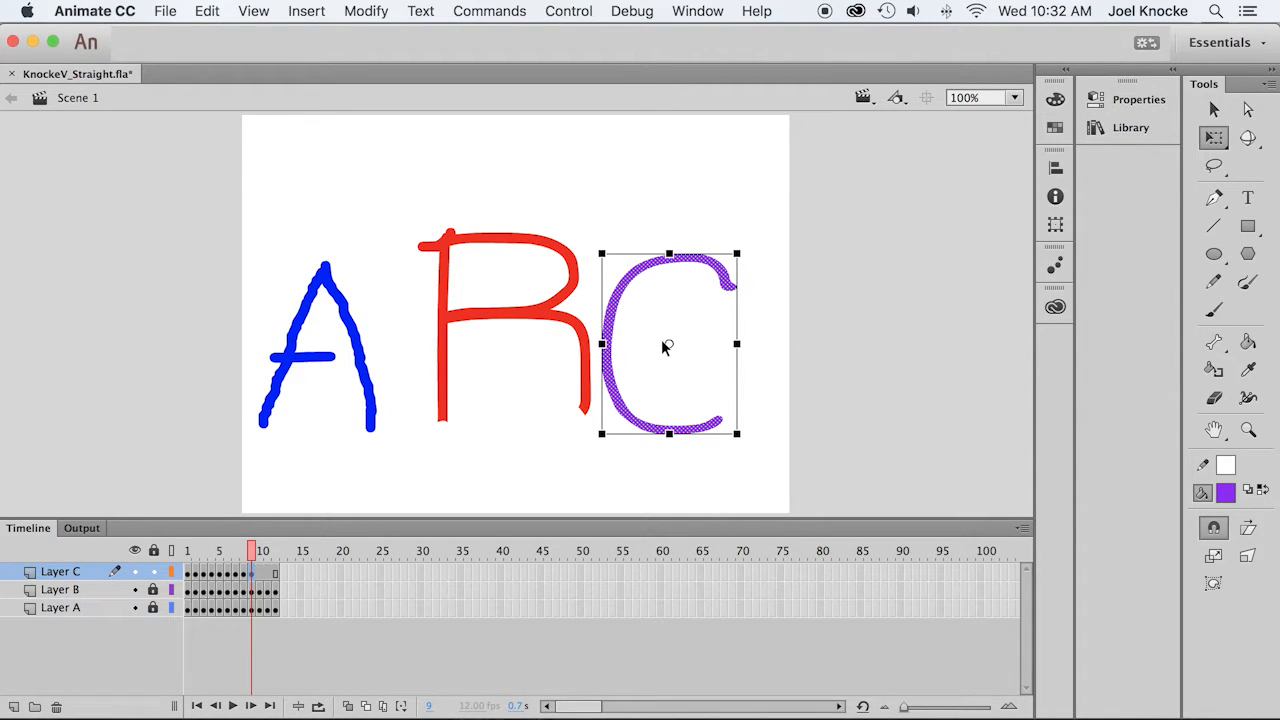
click(668, 343)
drag(668, 343, 670, 433)
click(669, 250)
drag(669, 250, 668, 230)
key(.)
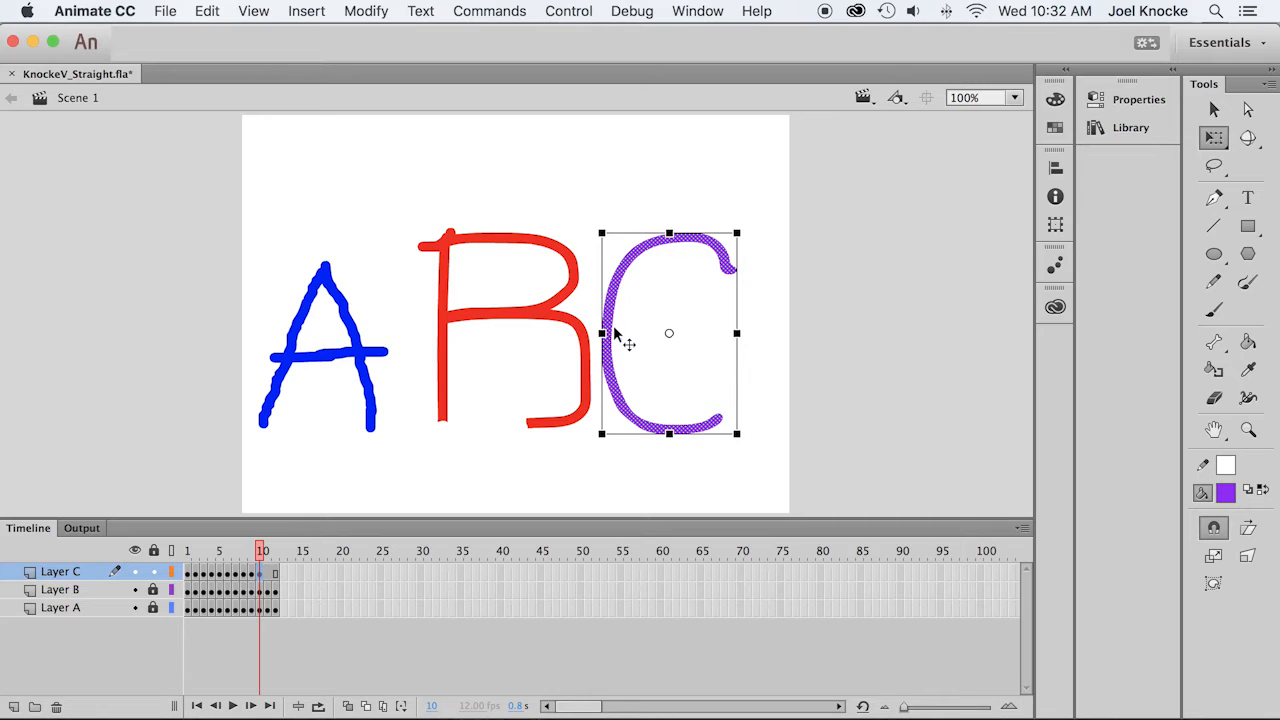
Step: Squeeze the C very narrow about its centre on frame 10, copy Layer C's keyframe to frame 11, and widen the C there
drag(601, 333, 651, 333)
key(.)
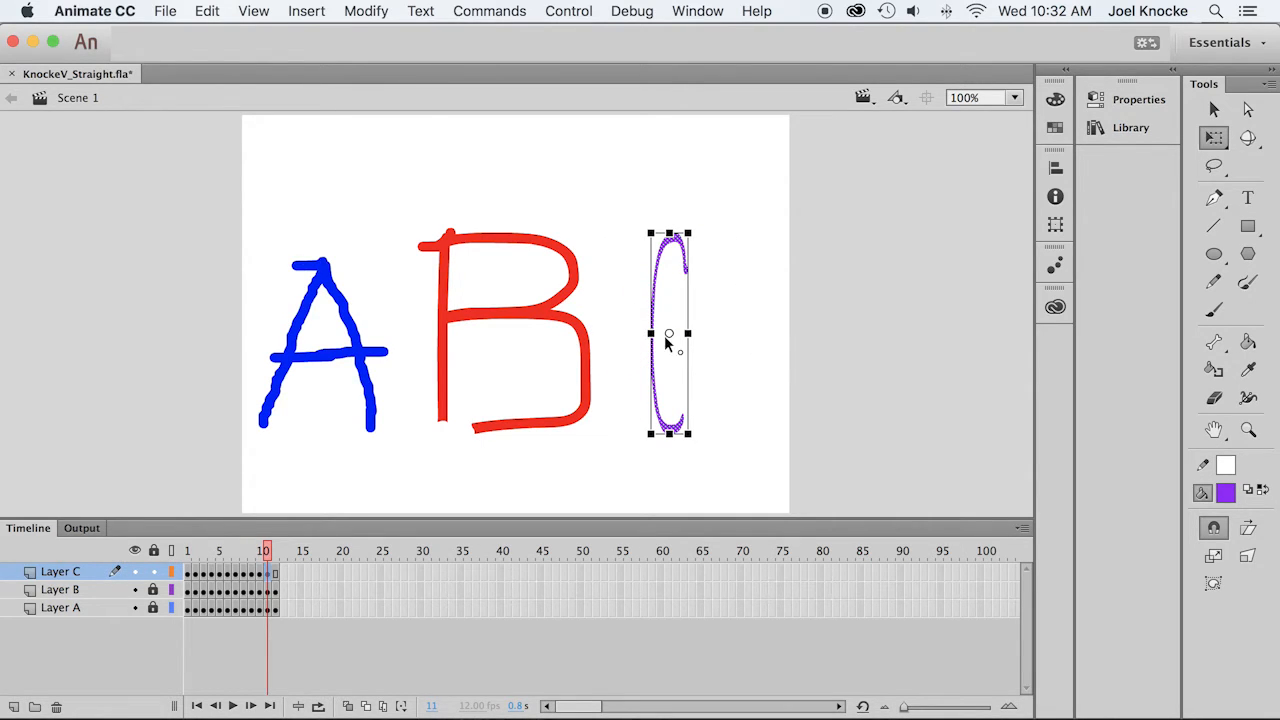
drag(649, 333, 615, 333)
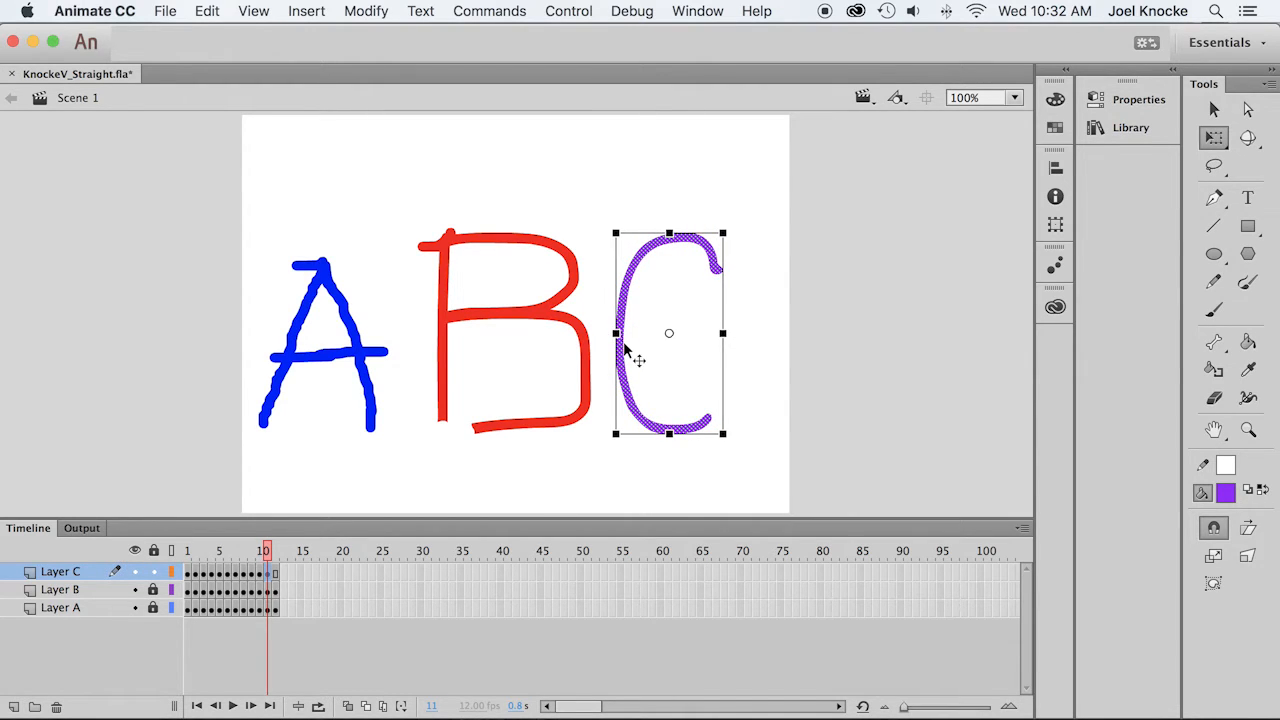
Step: Copy Layer C's keyframe to frame 12, widen the C slightly about its centre, and save the document
key(.)
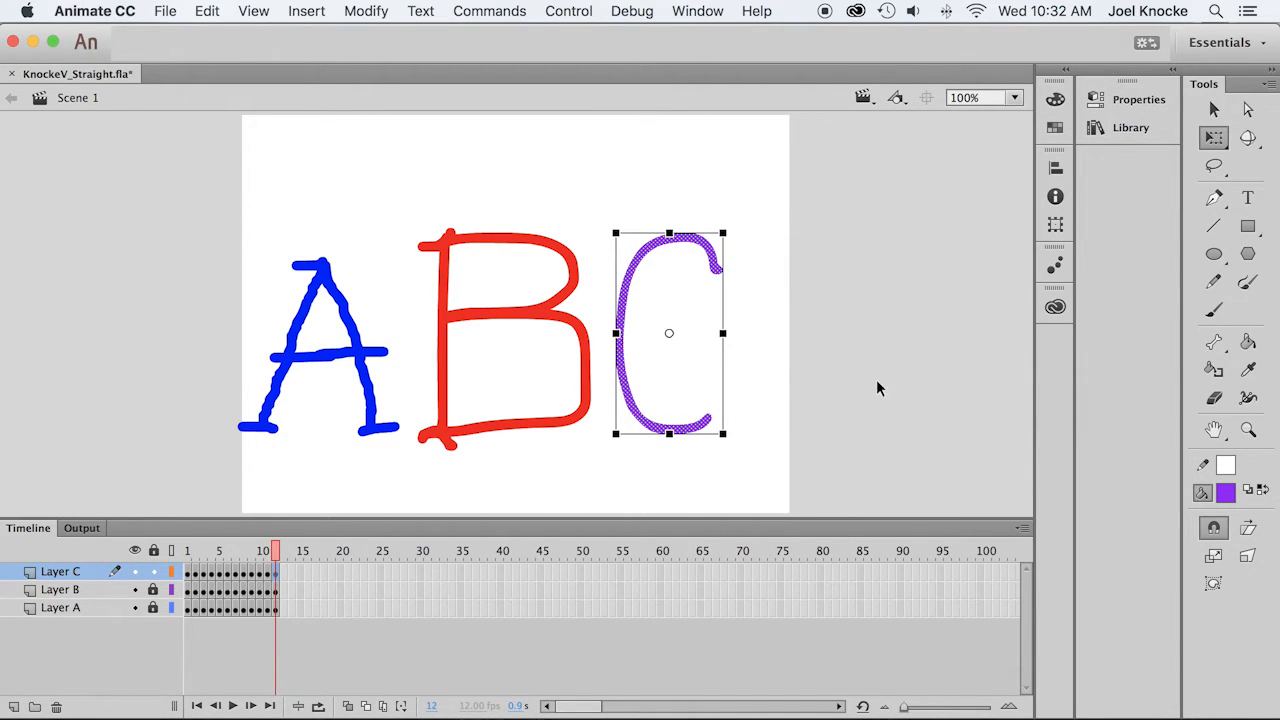
drag(723, 333, 734, 331)
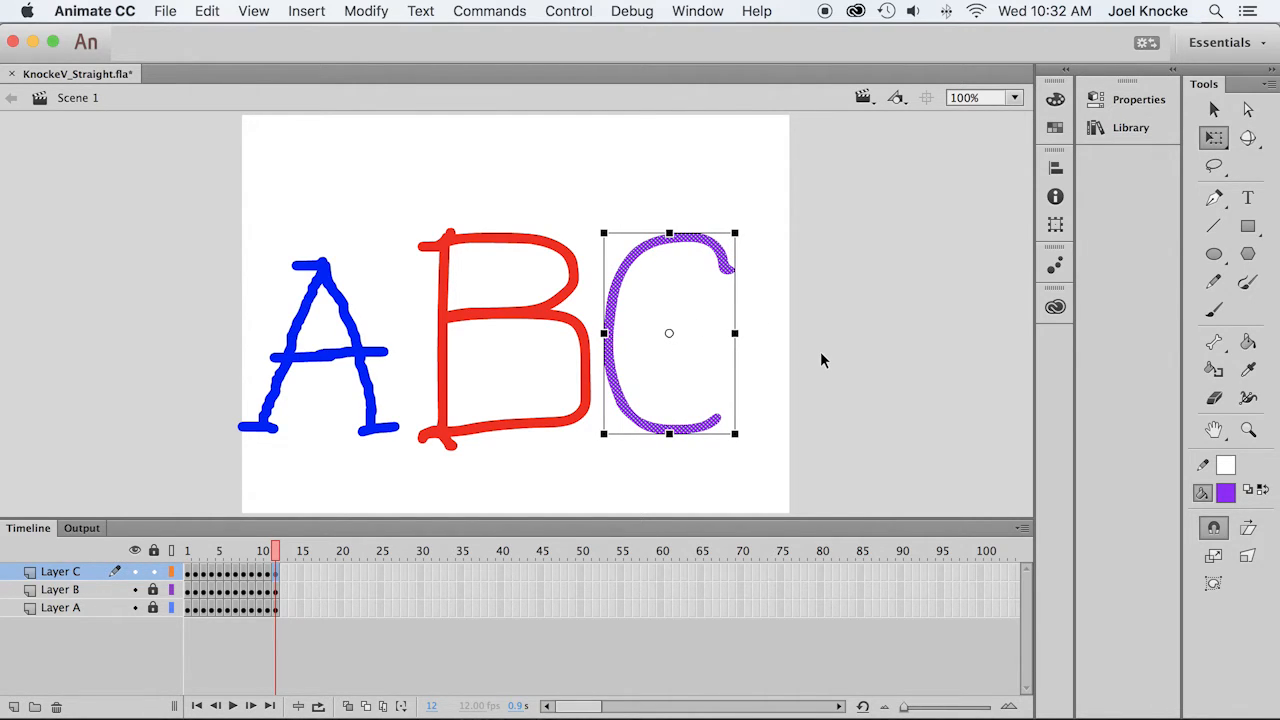
key(super+s)
Step: Play all 12 frames in a loop from frame 1, stop the playback, return to frame 1, and turn looping off
drag(276, 550, 110, 556)
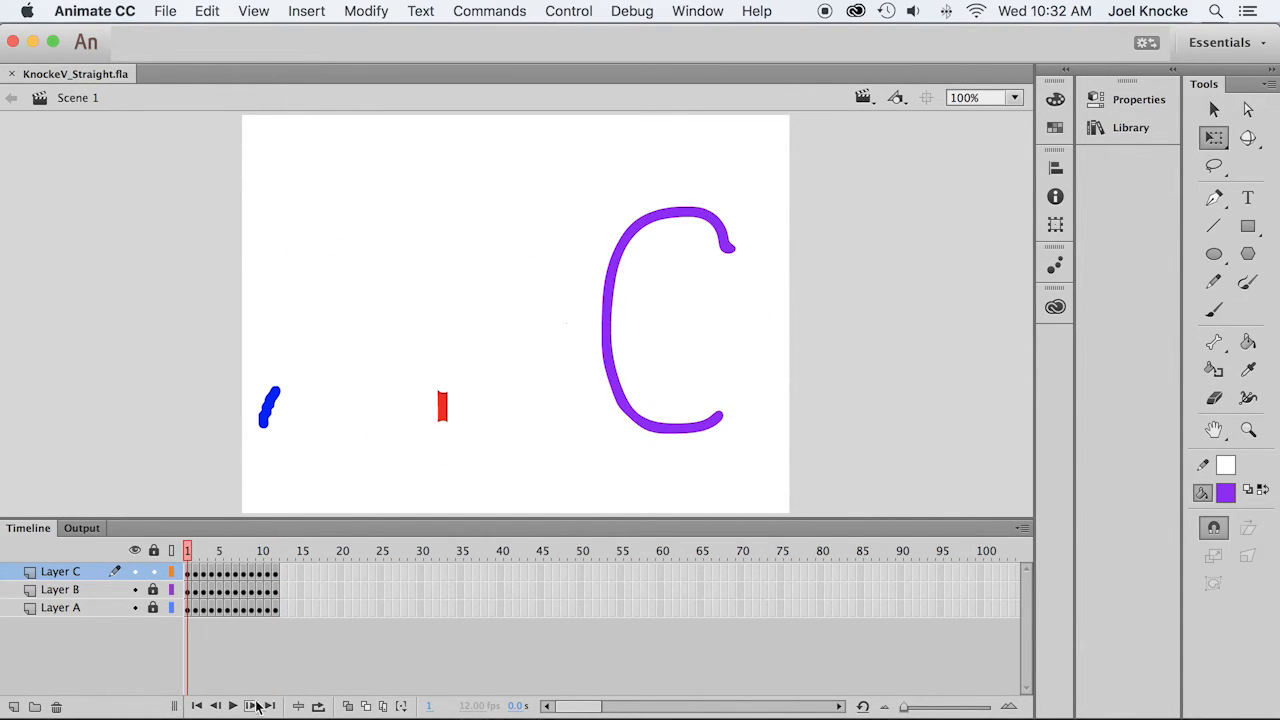
click(318, 706)
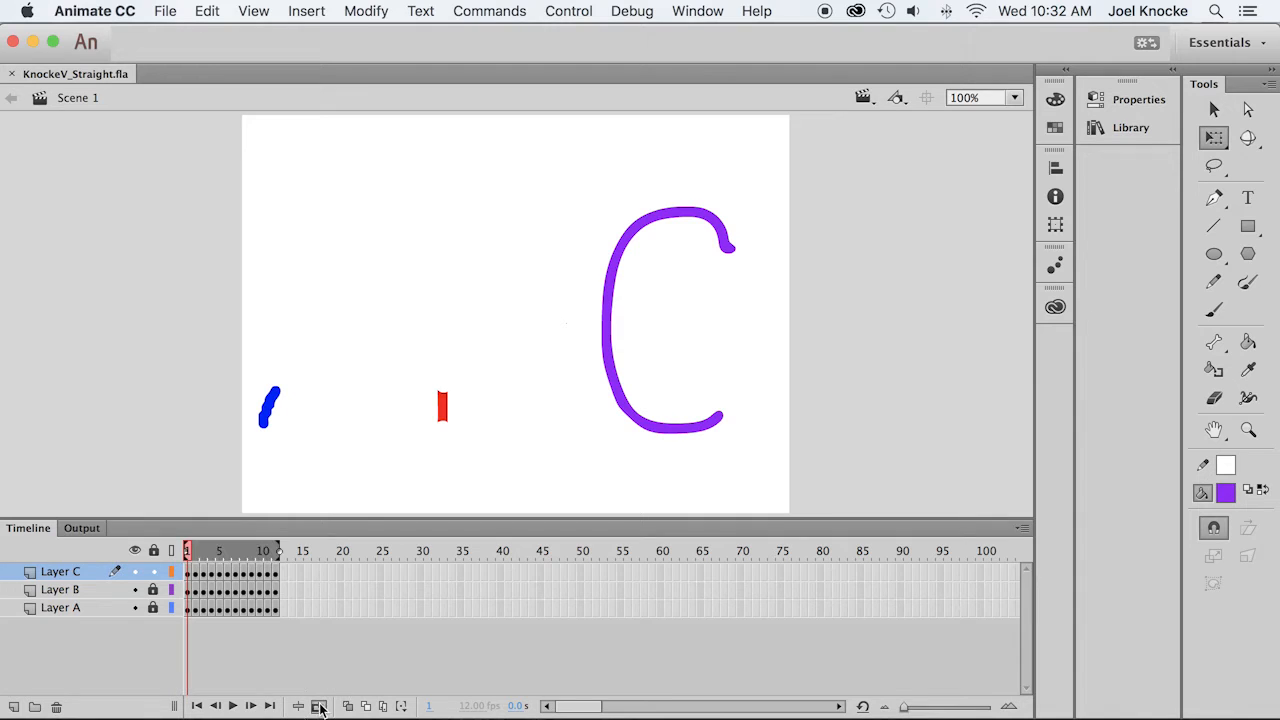
click(232, 706)
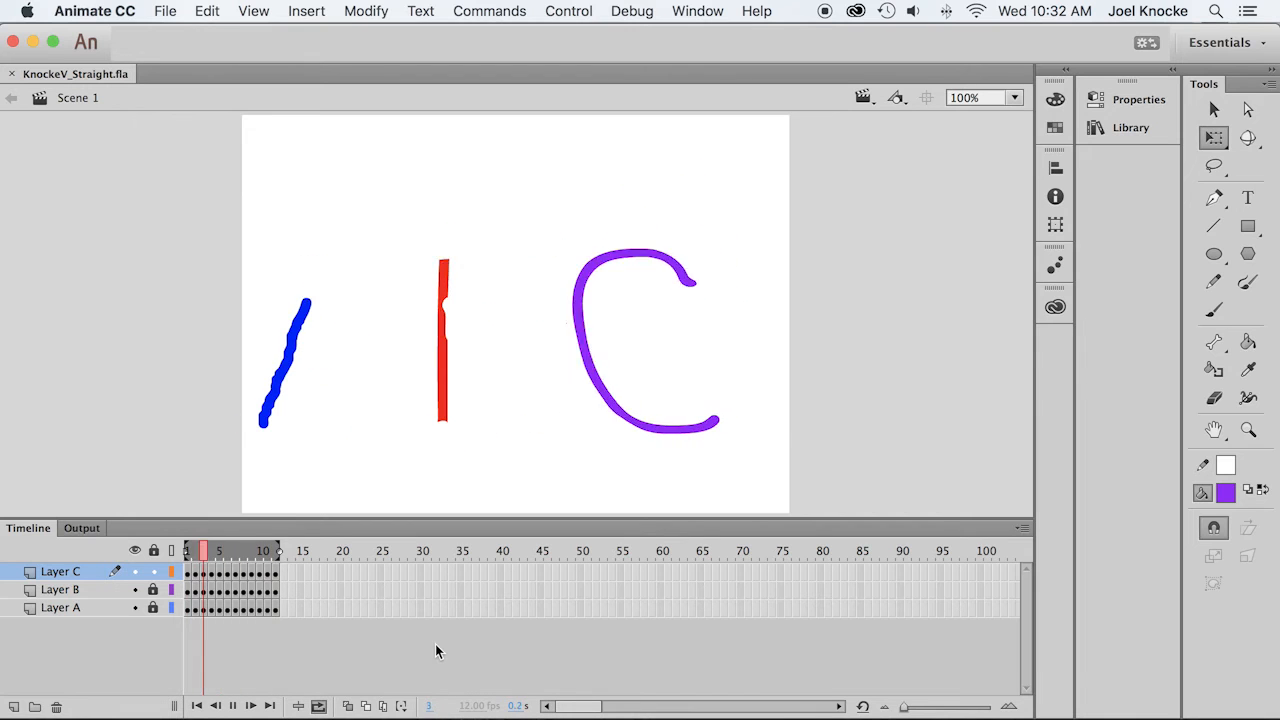
click(232, 706)
click(197, 706)
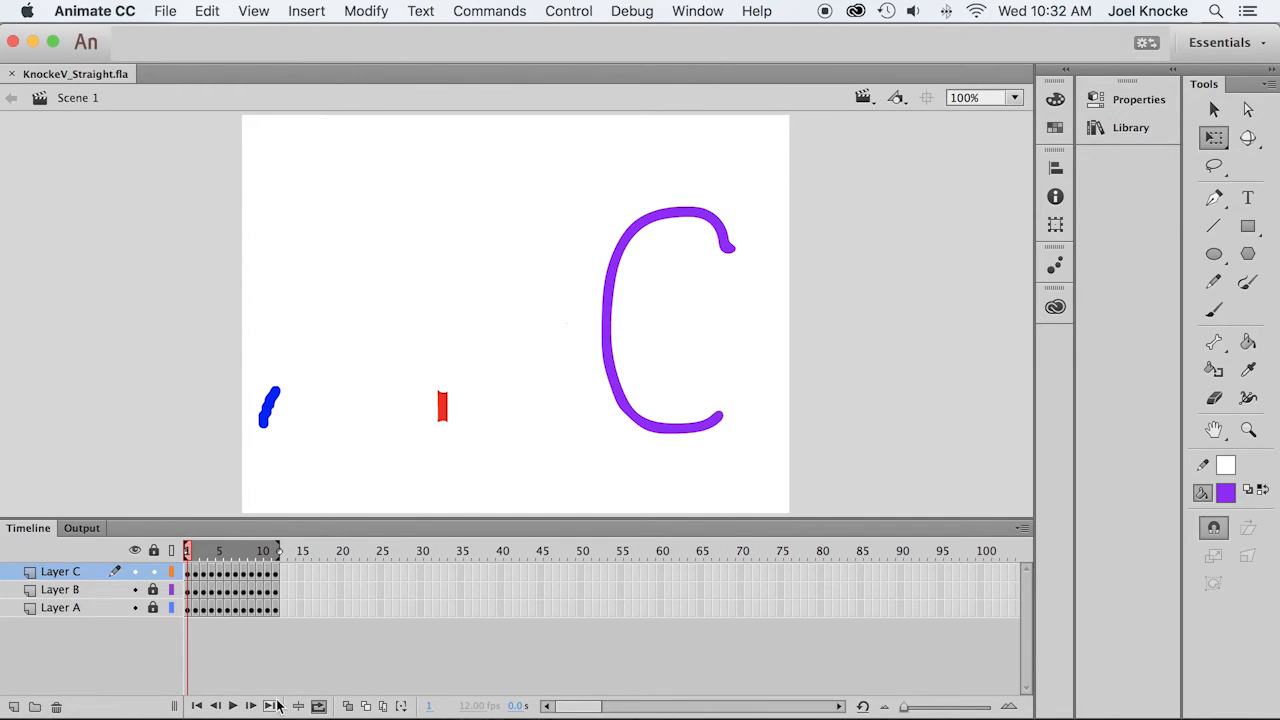
click(318, 706)
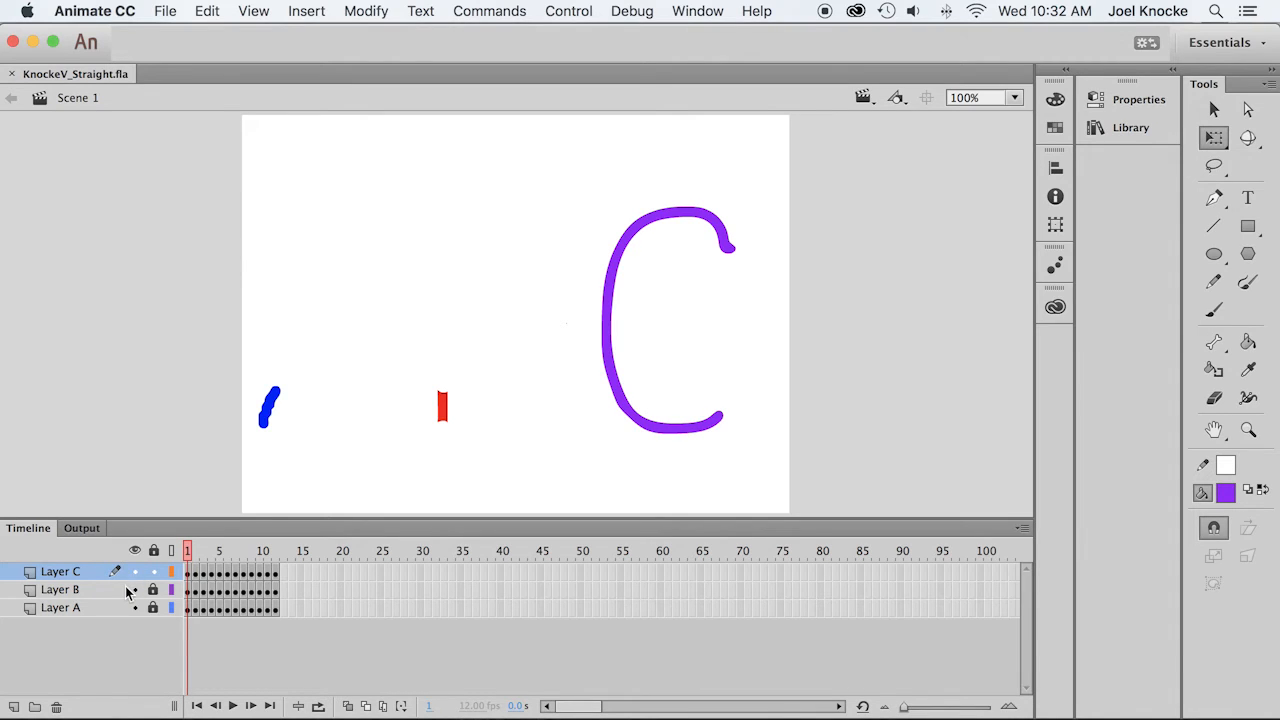
click(306, 662)
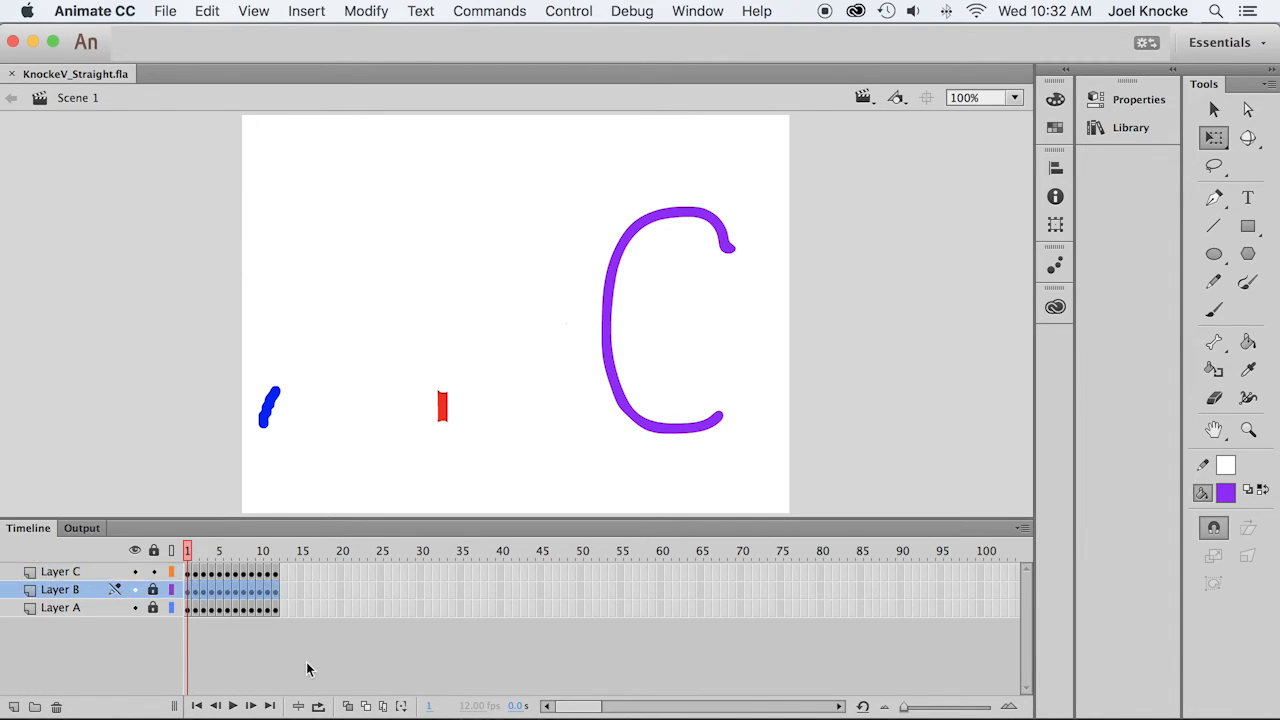
click(108, 607)
click(100, 592)
click(103, 571)
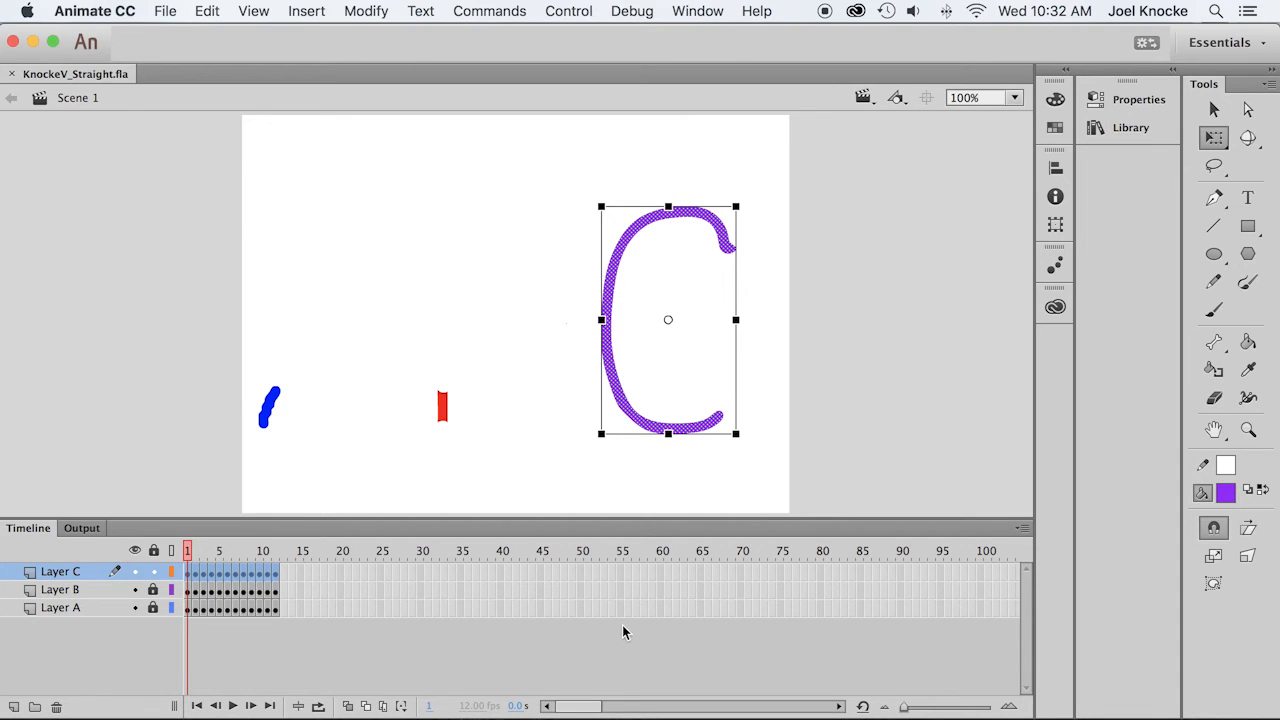
Step: Save the document to the Desktop as an Animate Document (*.fla) under its current name, replacing the existing file
click(165, 11)
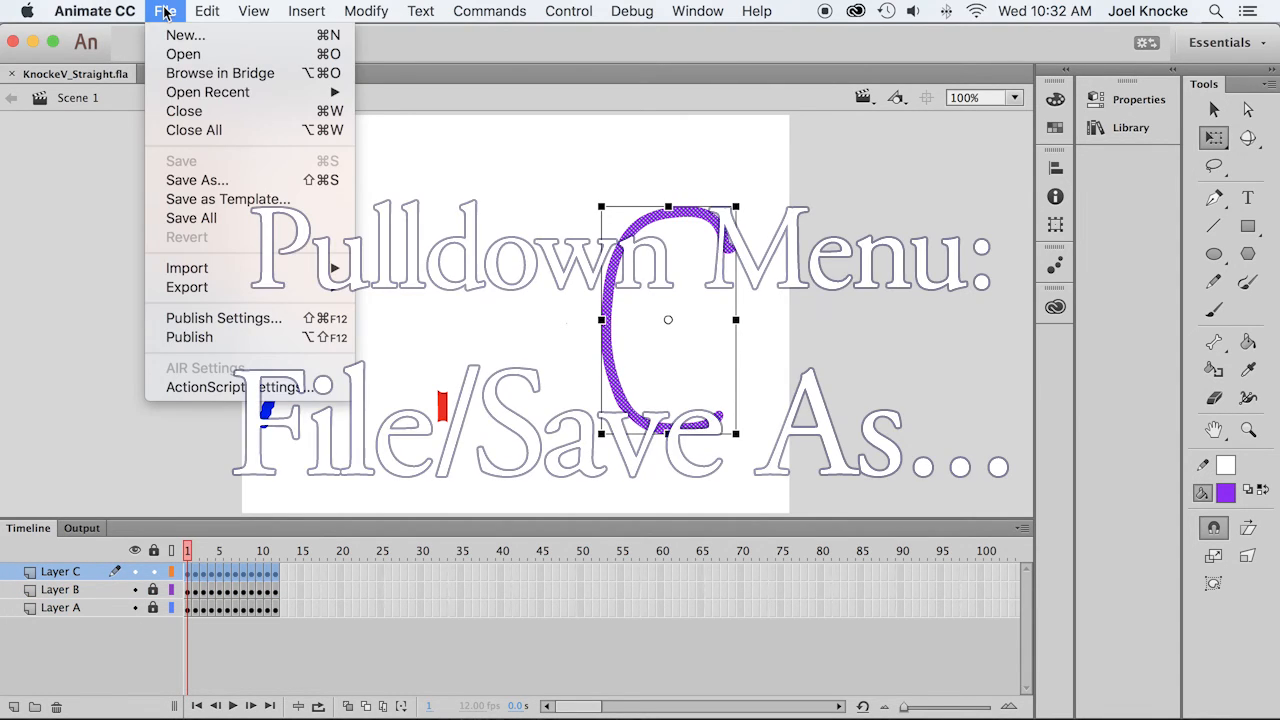
click(196, 180)
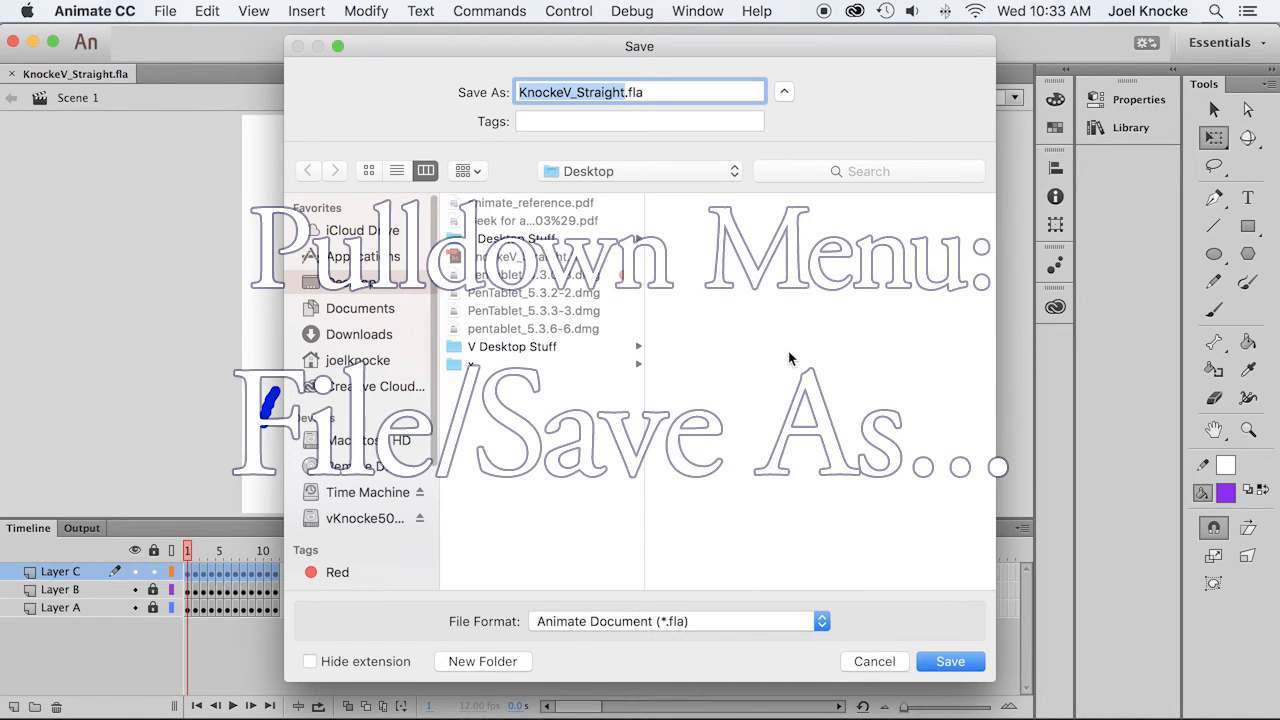
click(951, 663)
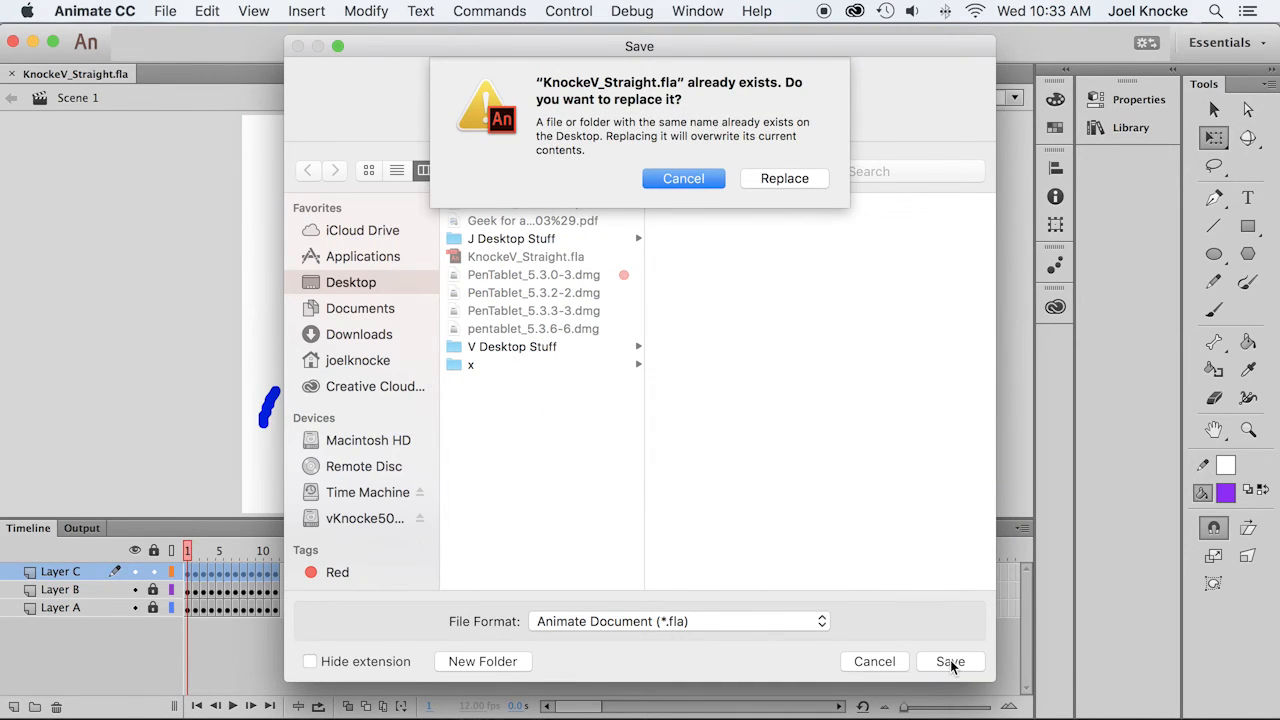
click(789, 181)
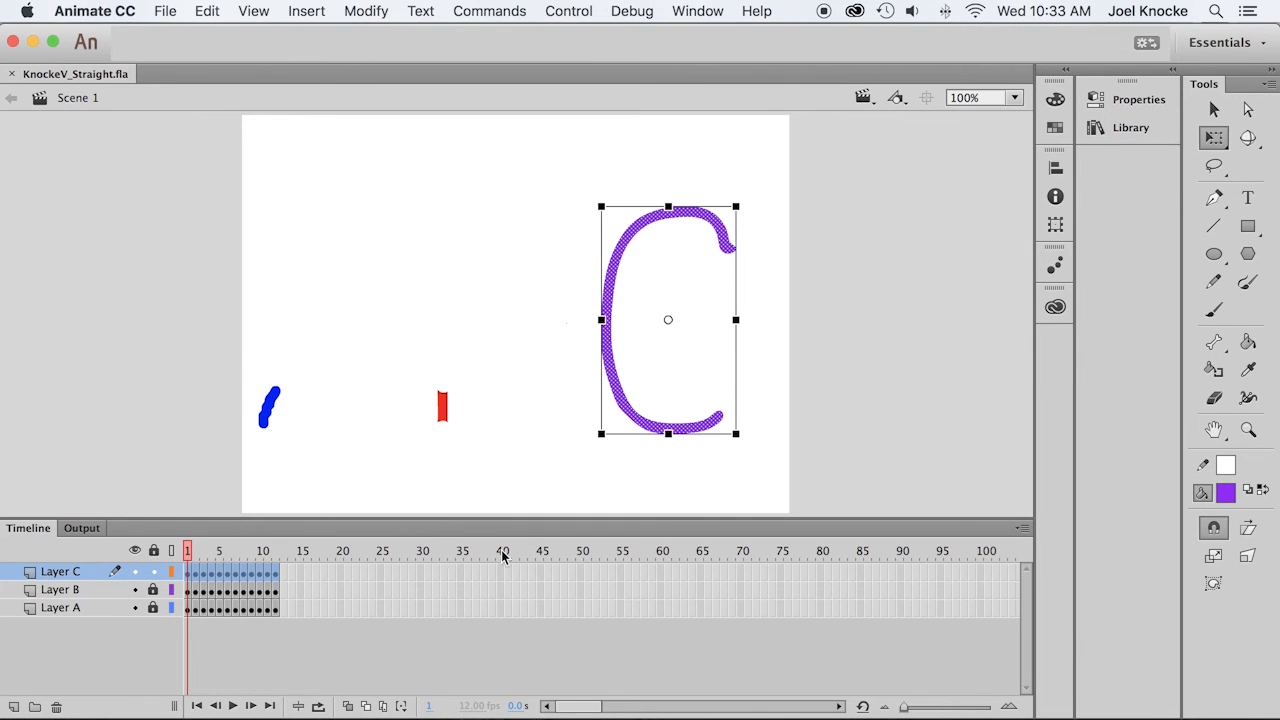
Step: Deselect the C and close the letter animation document
click(137, 320)
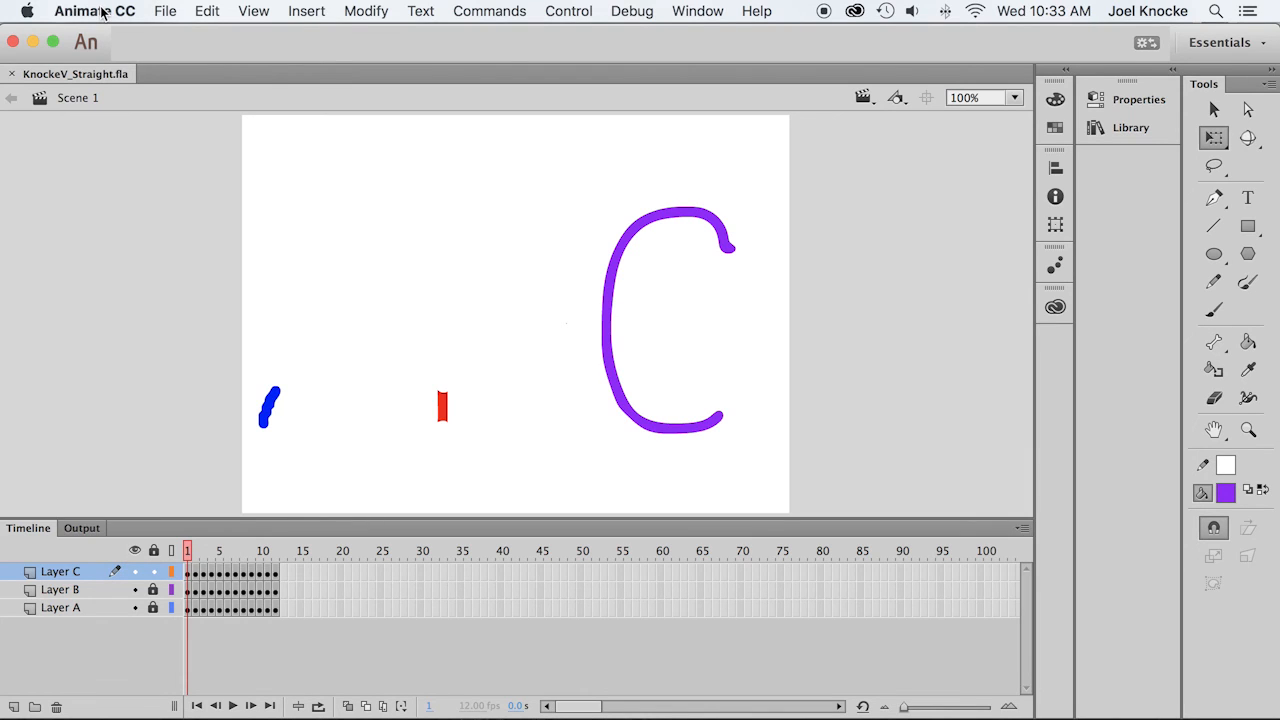
click(157, 12)
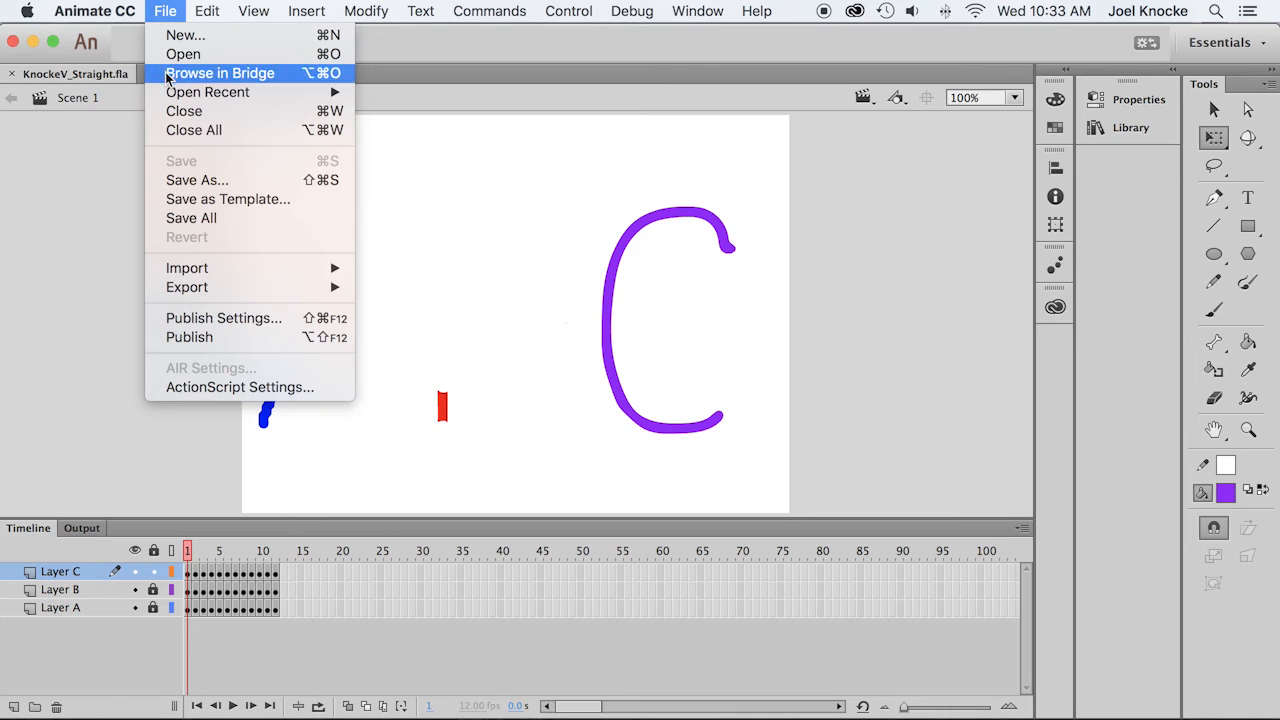
click(186, 111)
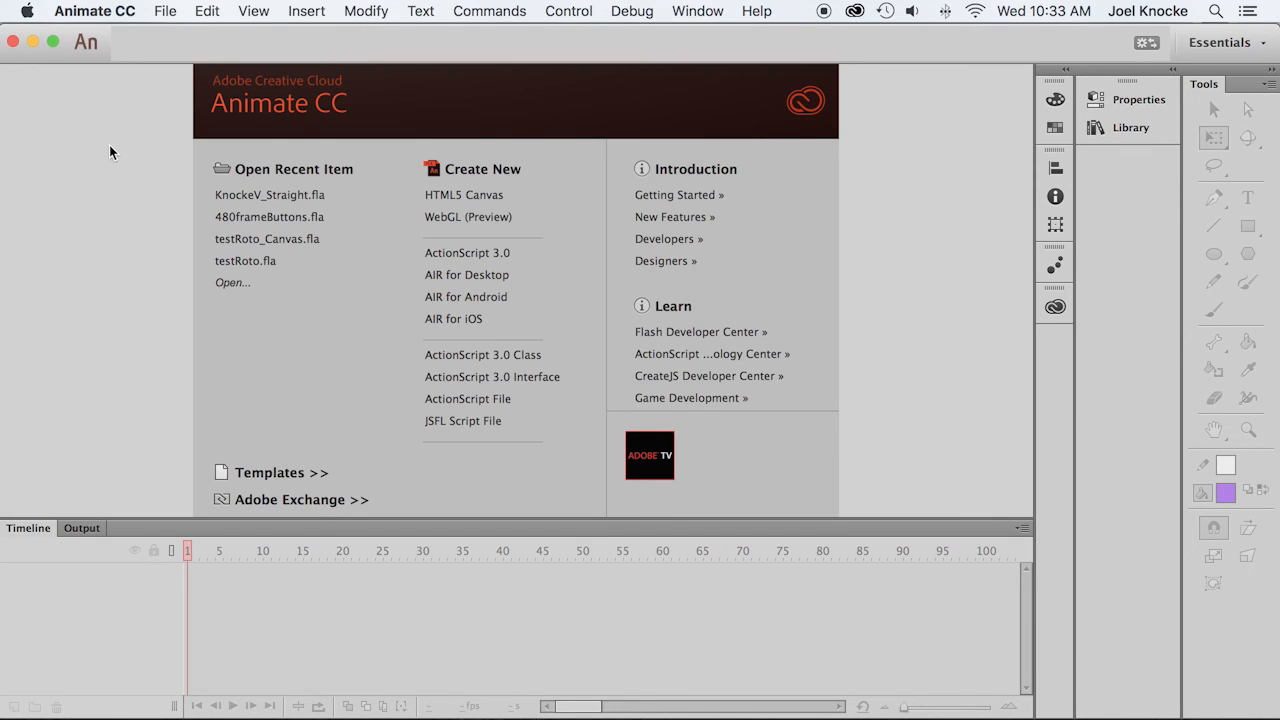